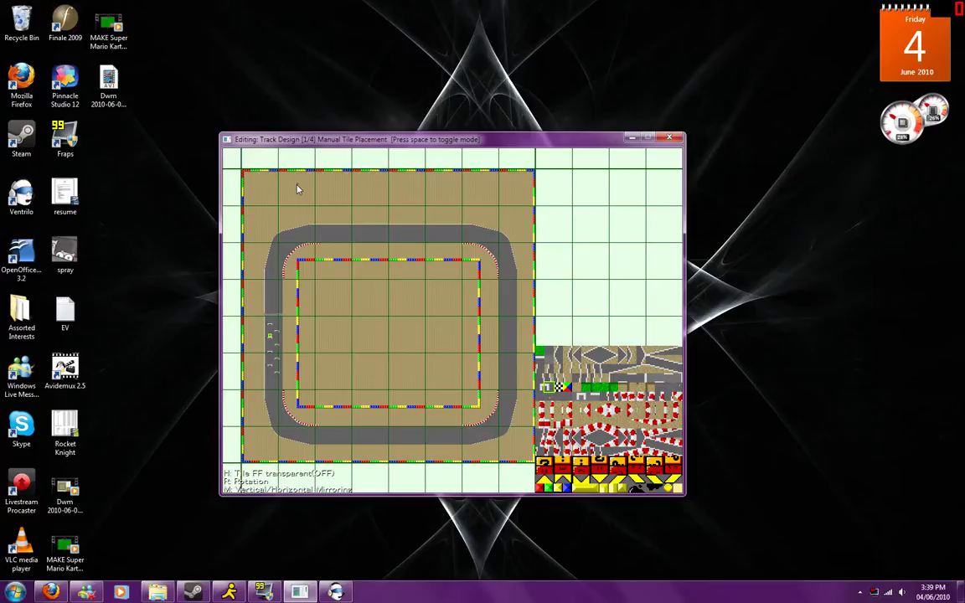
Step: Examine the track layout up close, from the upper bends down to the starting grid and finish line
scroll(298, 190, up, 4)
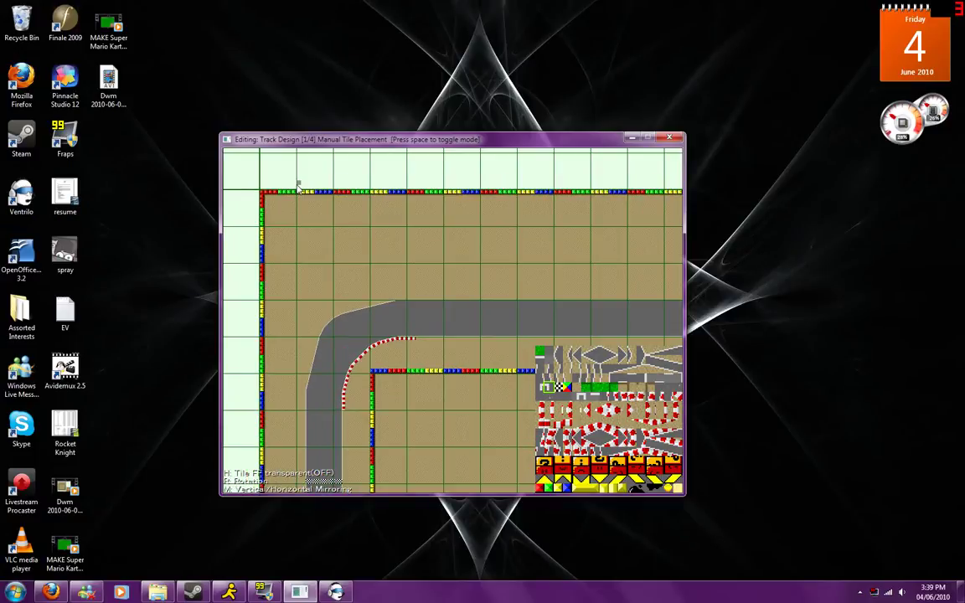
key(Down)
key(Right)
key(Right)
key(Right)
key(Right)
key(Right)
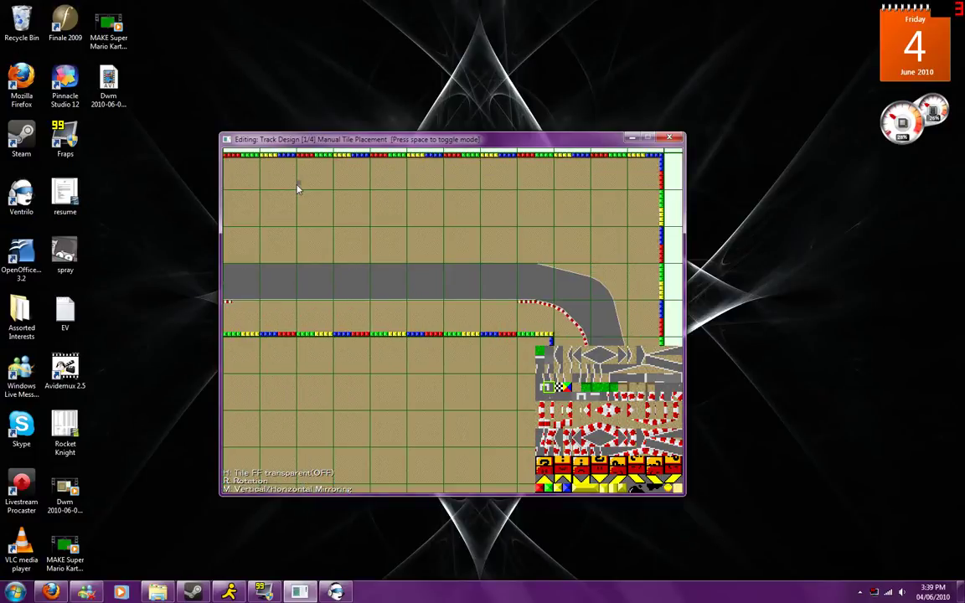
key(Down)
key(Down)
key(Down)
key(Down)
key(Down)
key(Left)
key(Left)
key(Left)
key(Left)
key(Left)
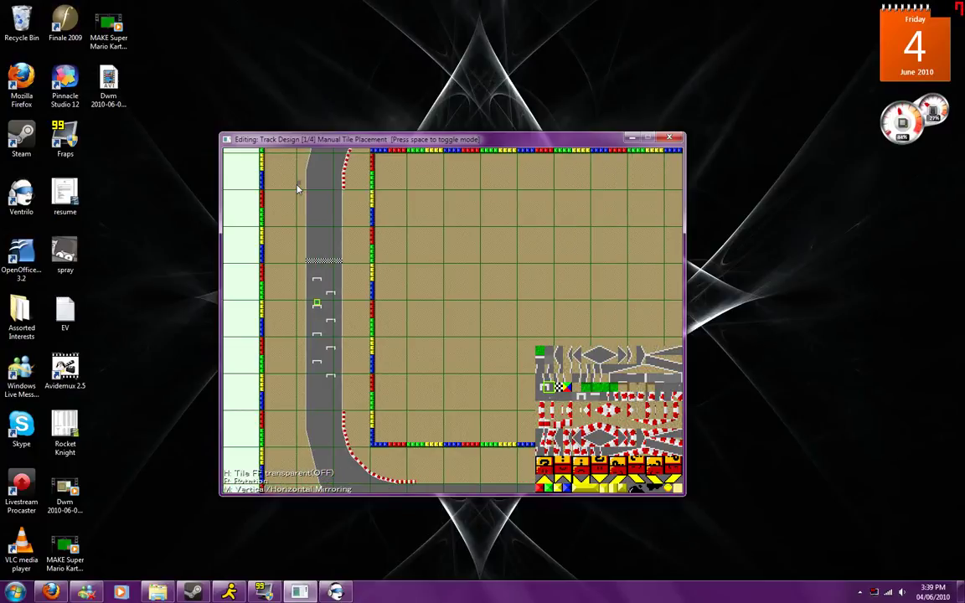
key(Up)
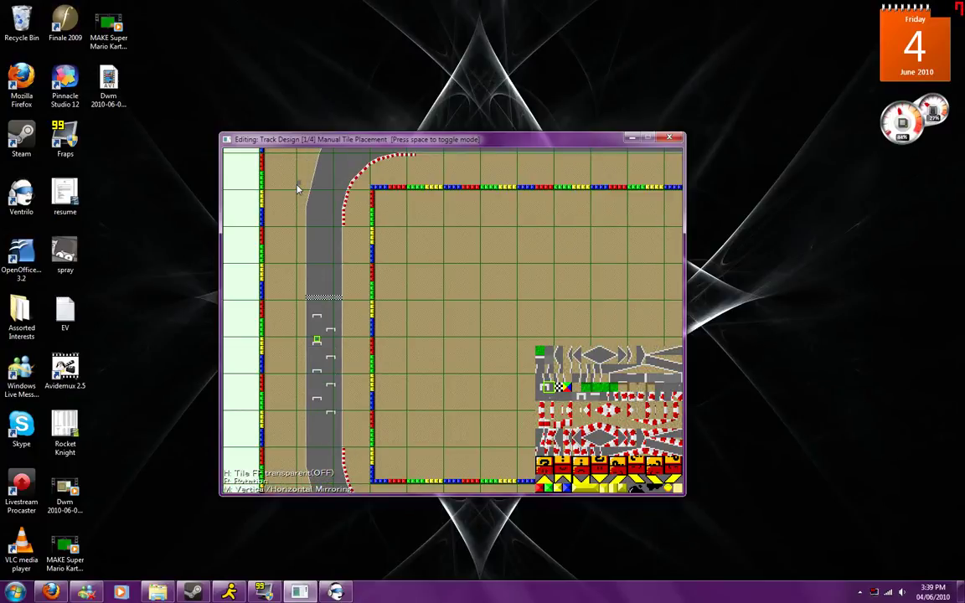
Step: Switch to zone placement and draw a zone three grid cells tall between the walls, just above the finish line
key(F2)
key(F3)
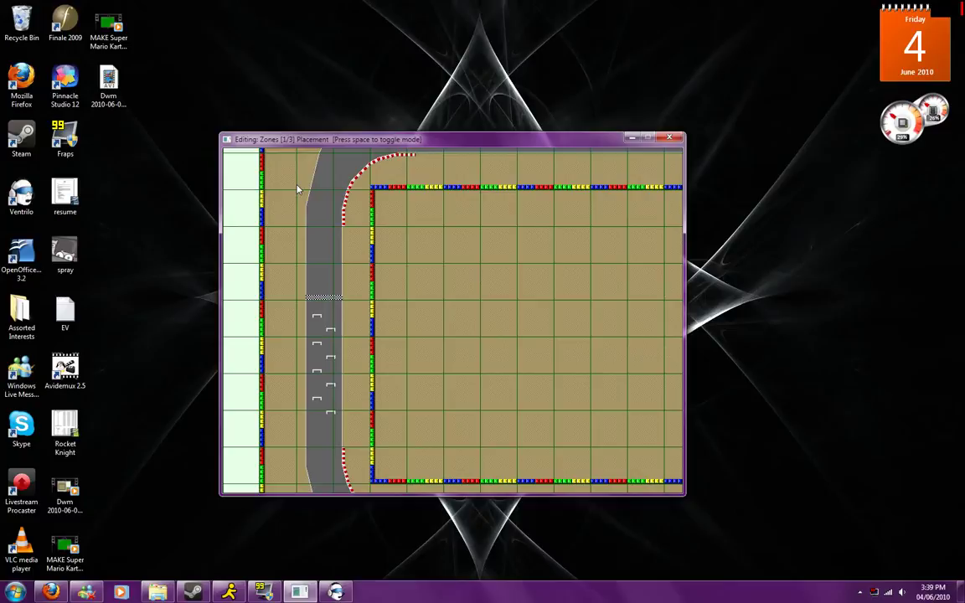
key(Up)
key(Up)
key(Up)
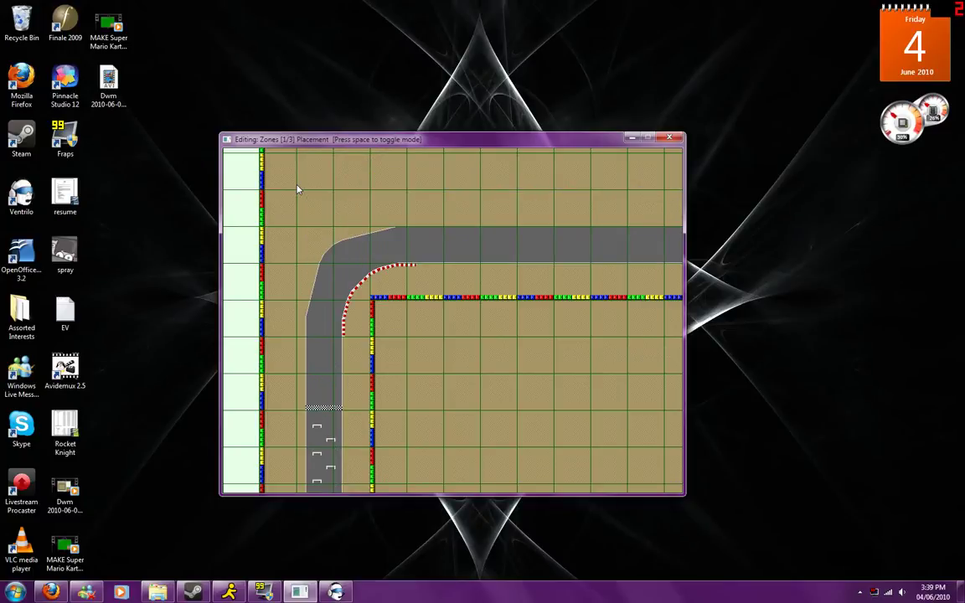
key(Up)
key(Up)
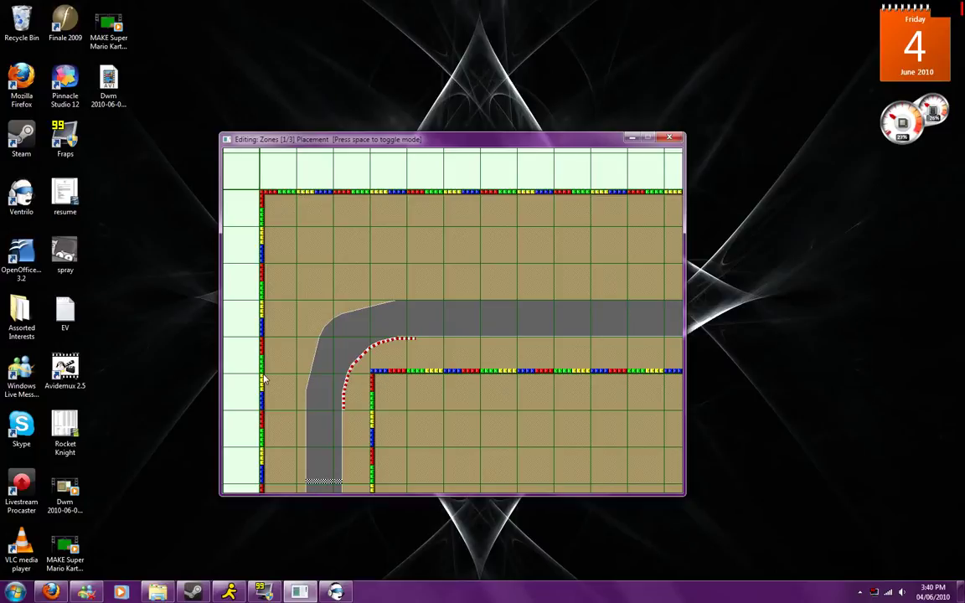
drag(264, 382, 371, 474)
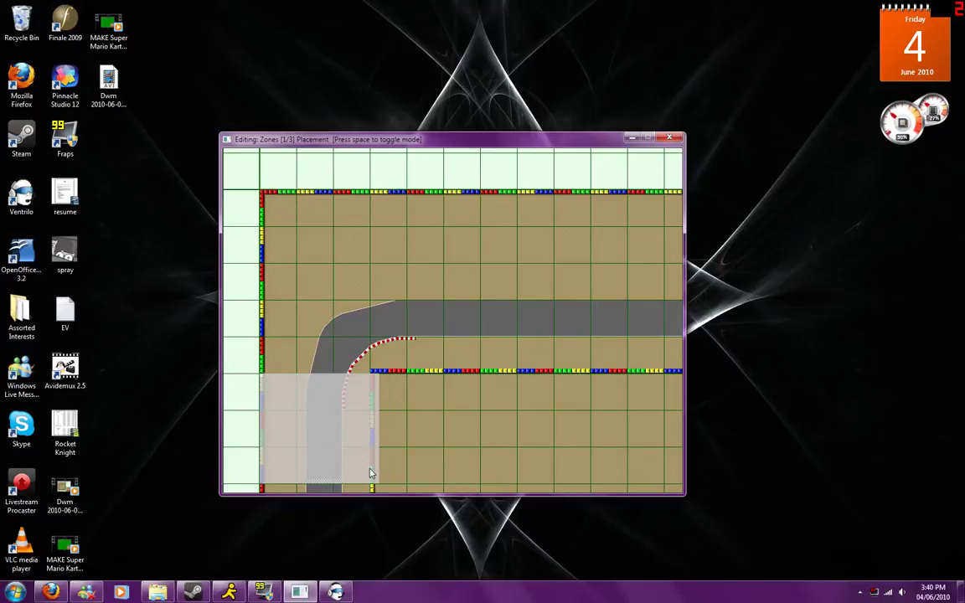
scroll(370, 465, down, 1)
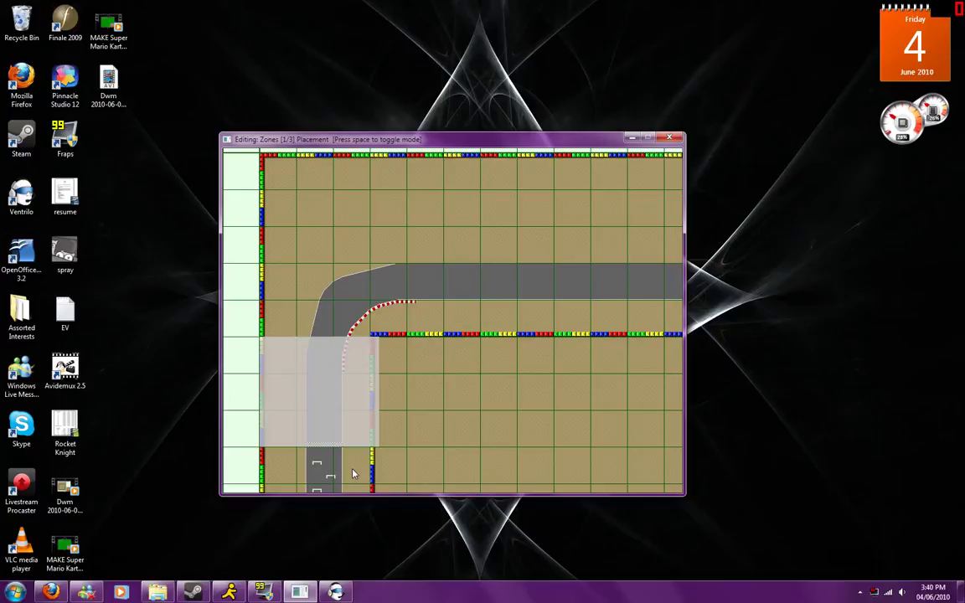
Step: Shorten the first zone to two grid cells tall, keeping its lower edge on the finish line
drag(365, 432, 335, 415)
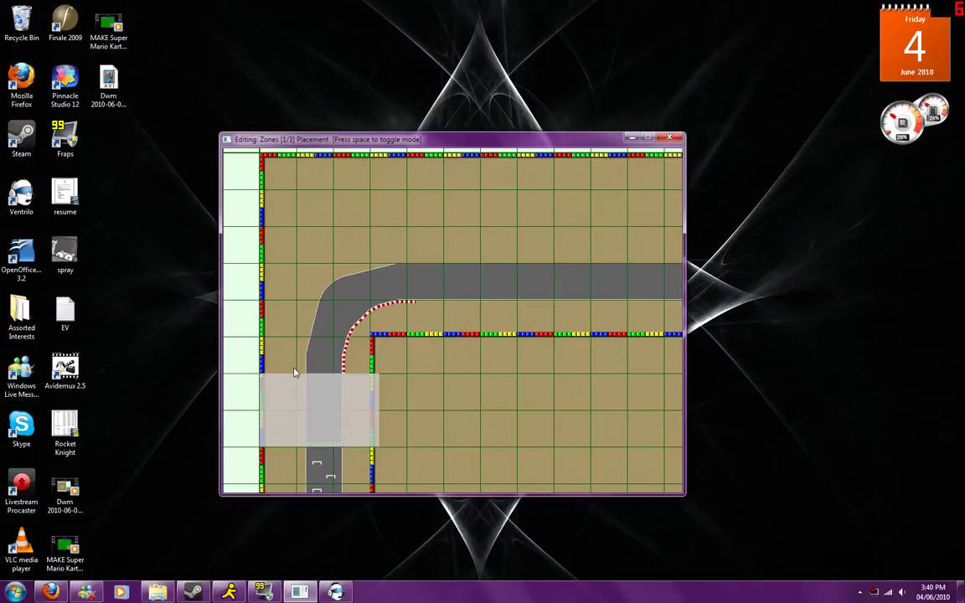
drag(295, 372, 361, 422)
key(Up)
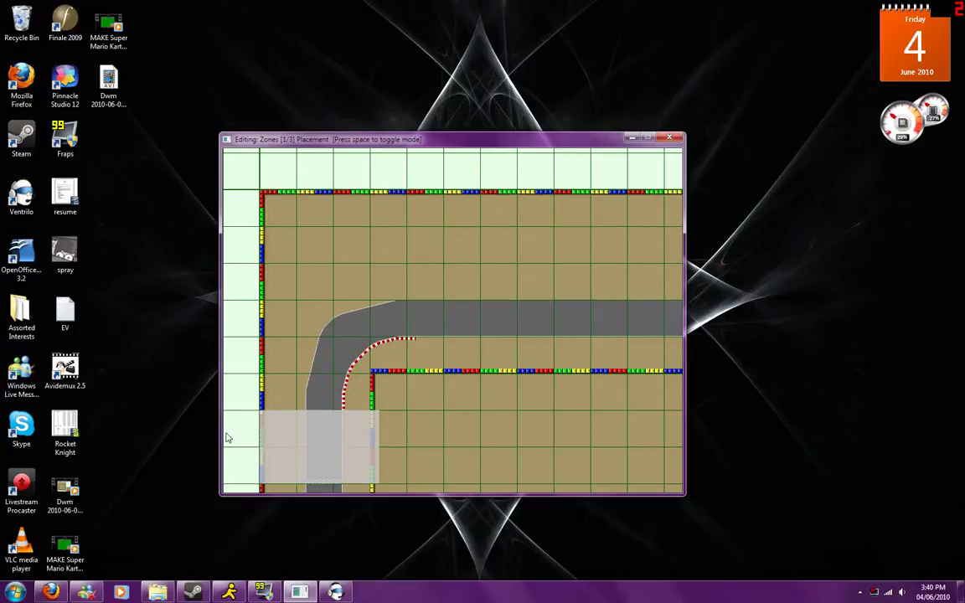
Step: Place three adjoining zones over the upper-left bend, continuing from the first zone up to the outer wall
click(262, 354)
drag(265, 360, 364, 404)
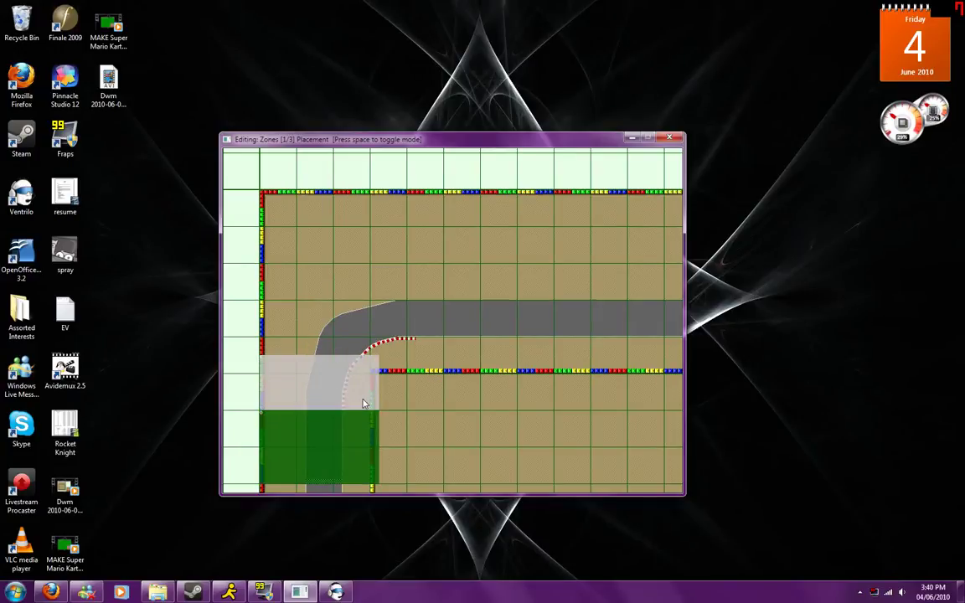
drag(265, 195, 329, 348)
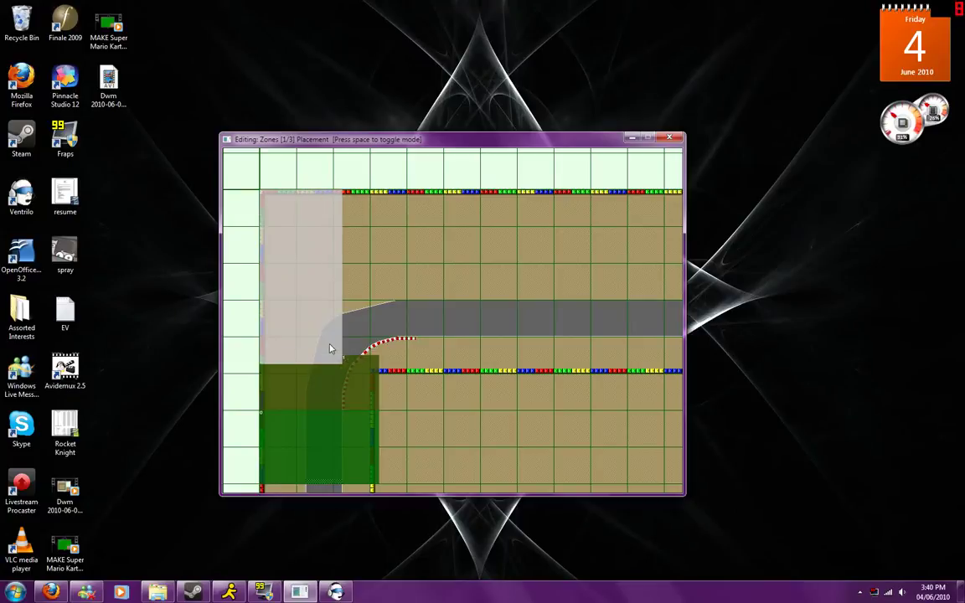
drag(344, 193, 382, 311)
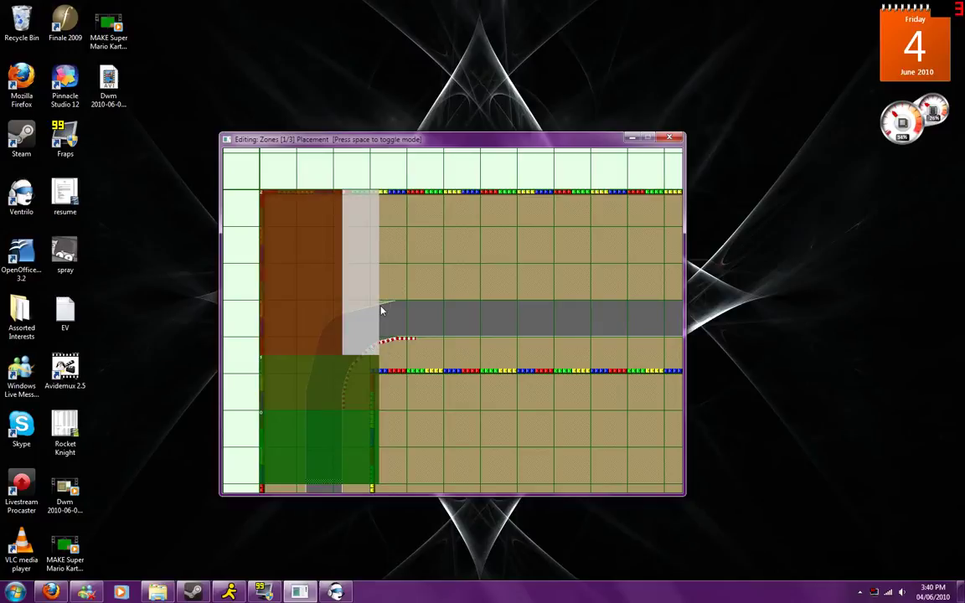
Step: Place two adjoining zones along the top straight, one two grid cells wide and one six grid cells wide
click(382, 309)
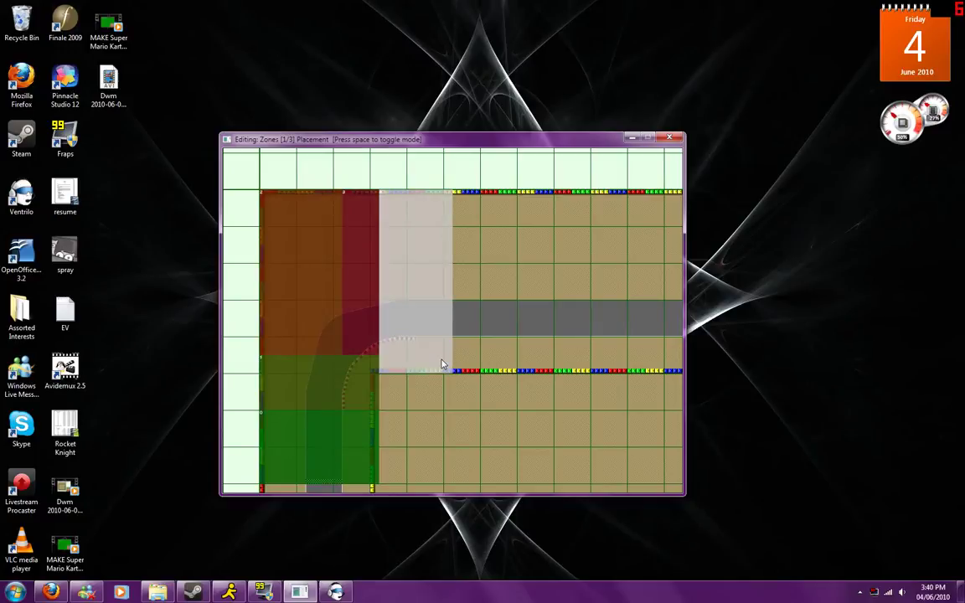
key(Right)
key(Right)
key(Right)
key(Right)
key(Right)
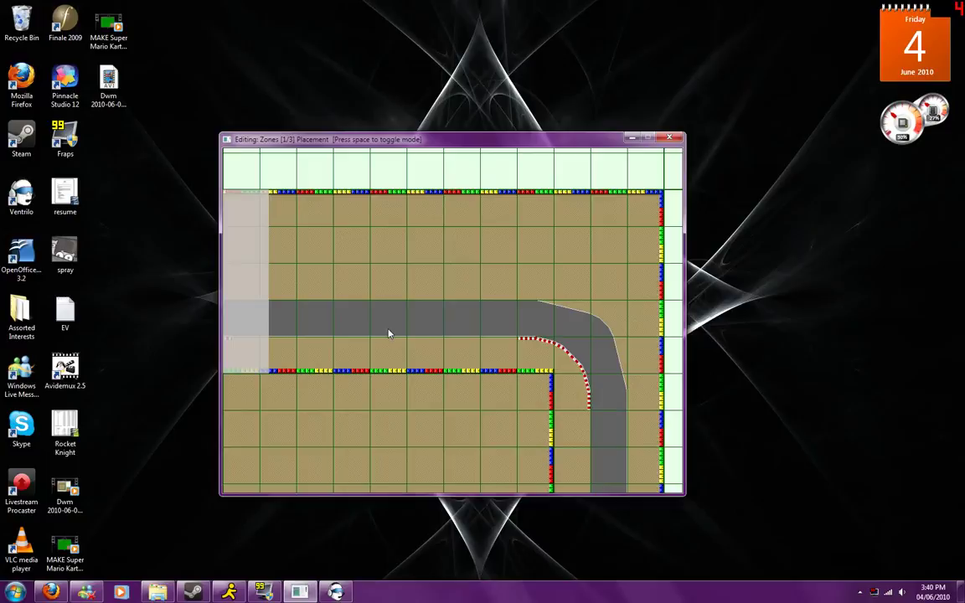
click(388, 333)
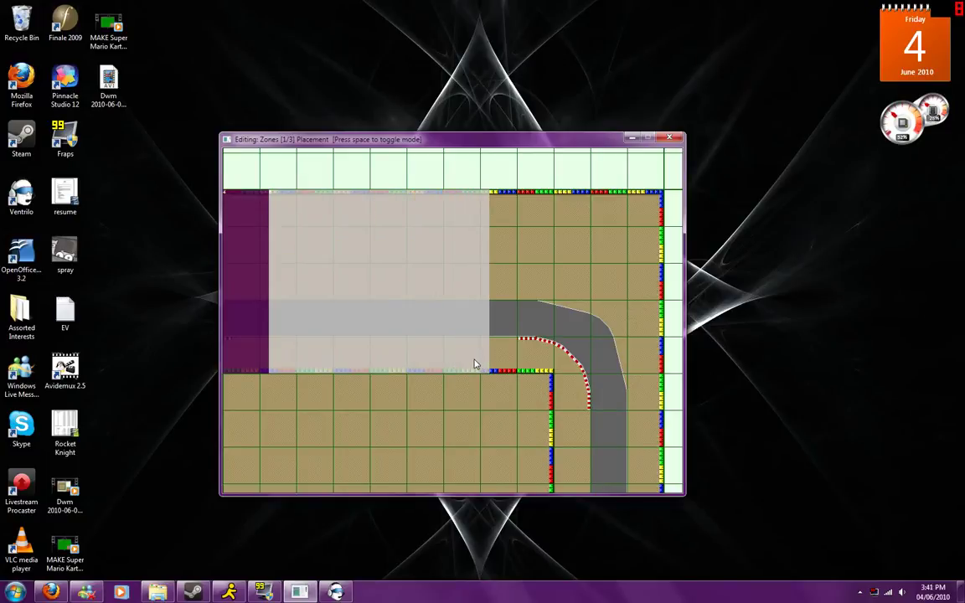
Step: Check the coverage of the zones placed around the upper-left bend and along the top straight
key(Left)
key(Left)
key(Left)
key(Left)
key(Down)
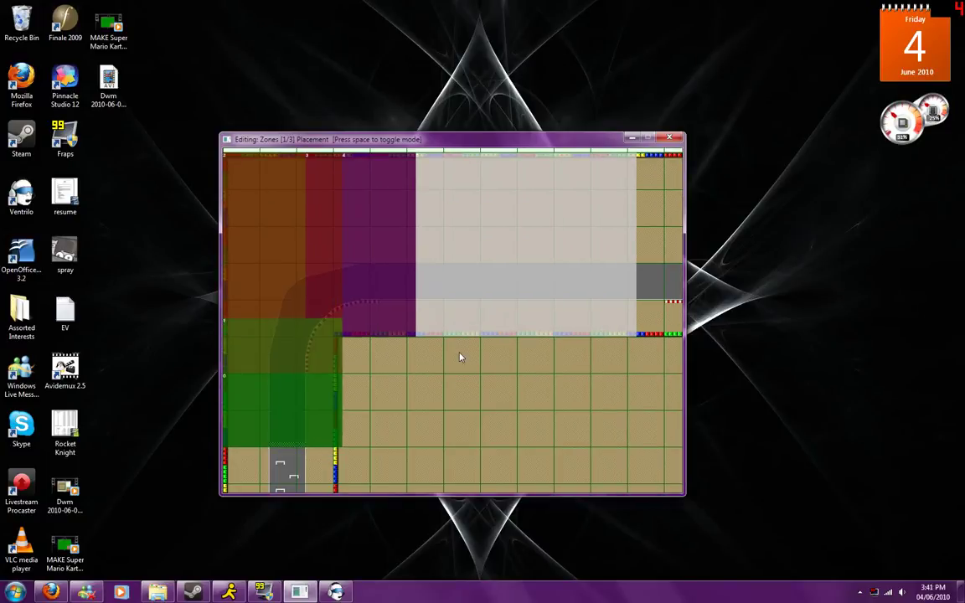
key(Up)
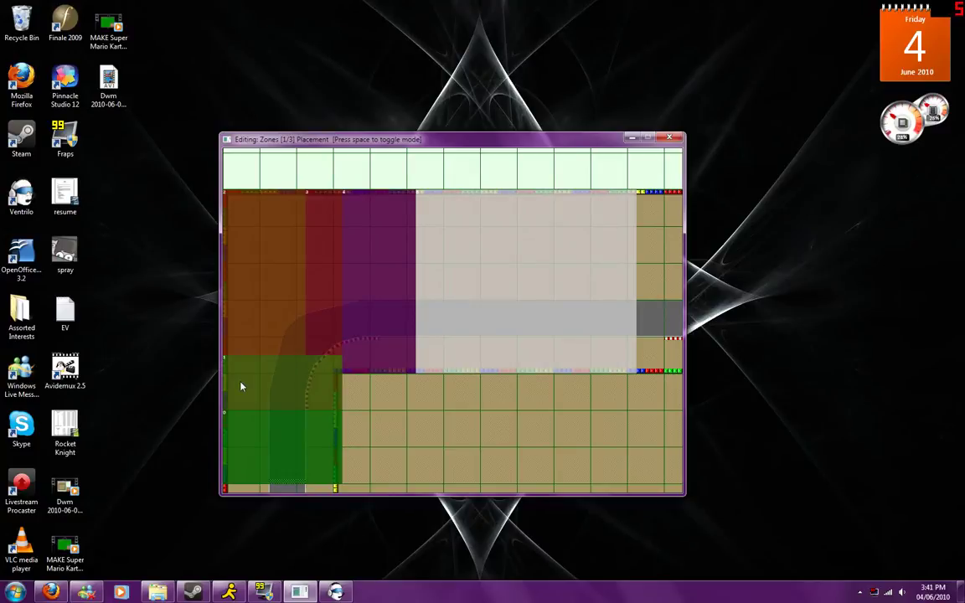
key(Right)
key(Right)
key(Left)
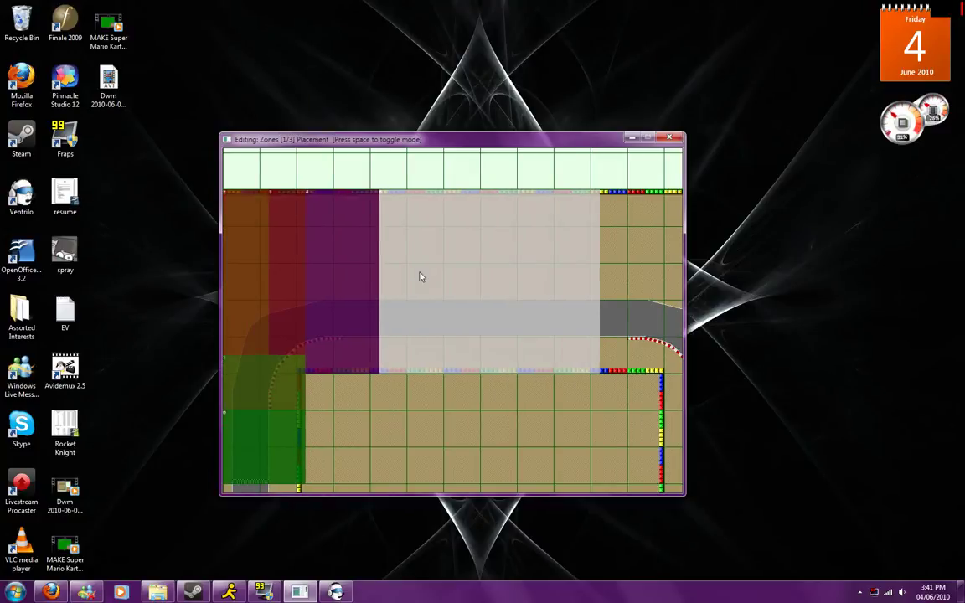
Step: Place four adjoining zones from the end of the top straight around the upper-right bend
key(Right)
key(Right)
key(Right)
key(Right)
key(Right)
key(Right)
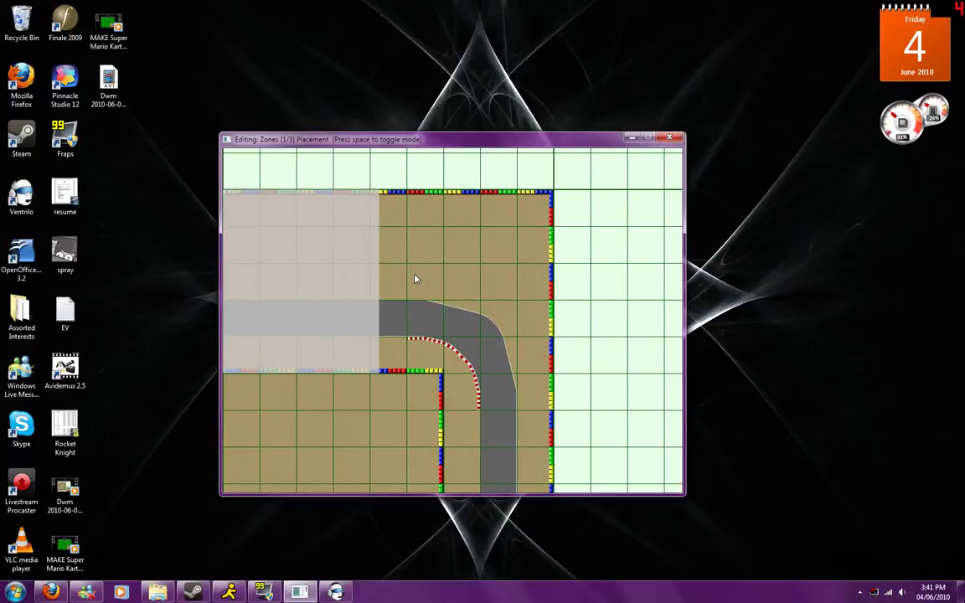
drag(386, 194, 408, 363)
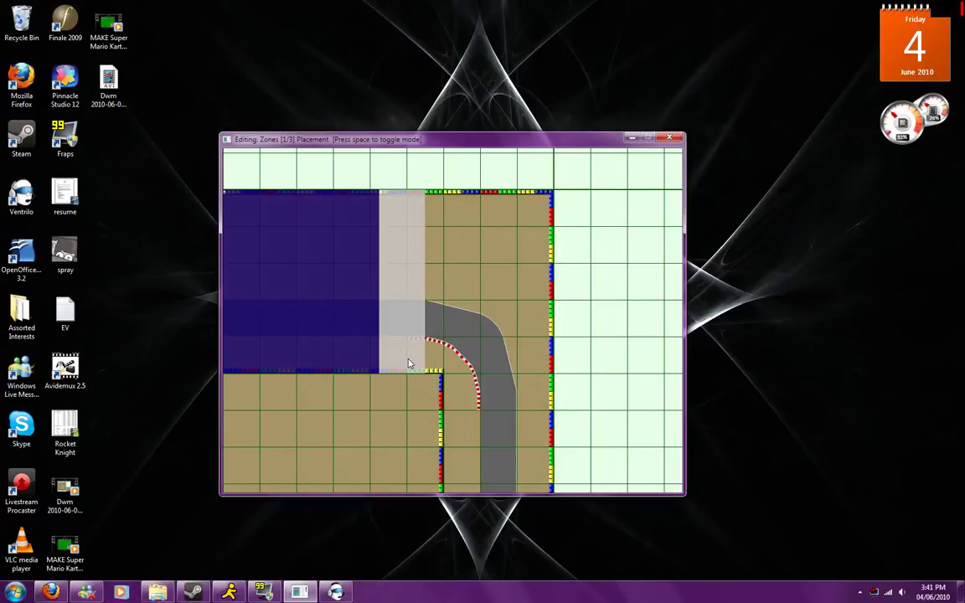
drag(422, 187, 540, 312)
click(425, 336)
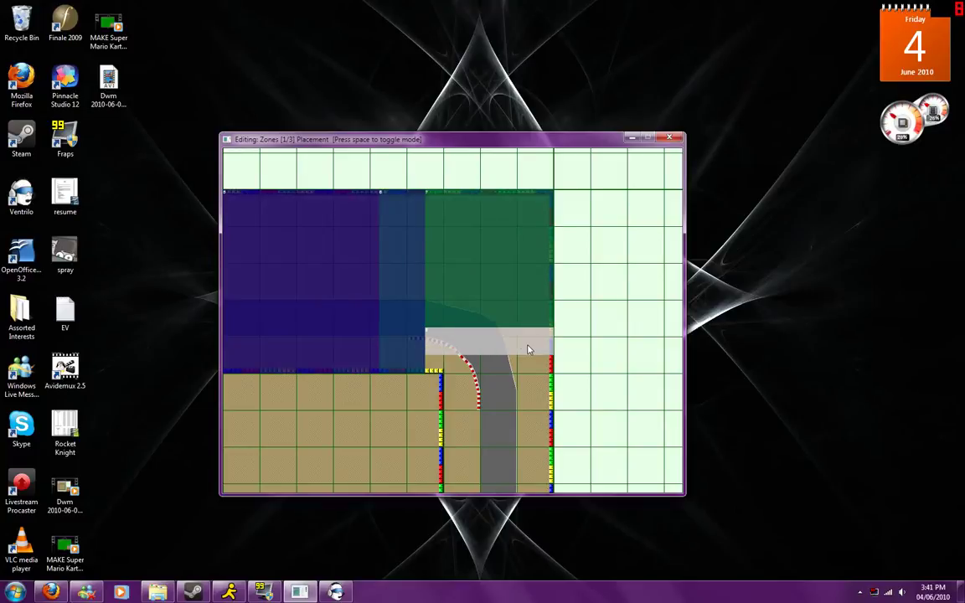
click(429, 345)
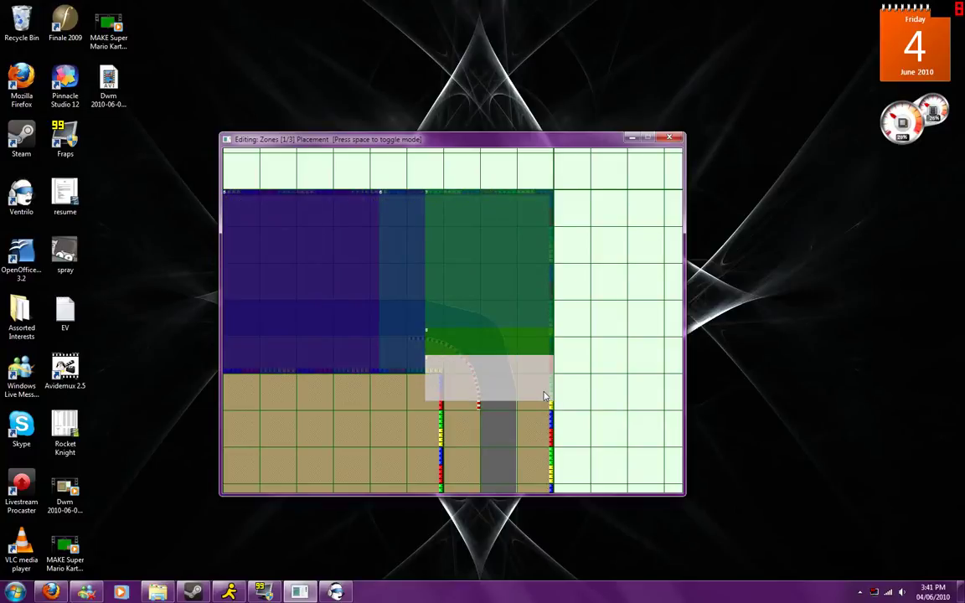
Step: Place a zone one grid cell tall and a longer one below it, covering the right straight down to the lower bend
scroll(545, 397, down, 3)
click(437, 295)
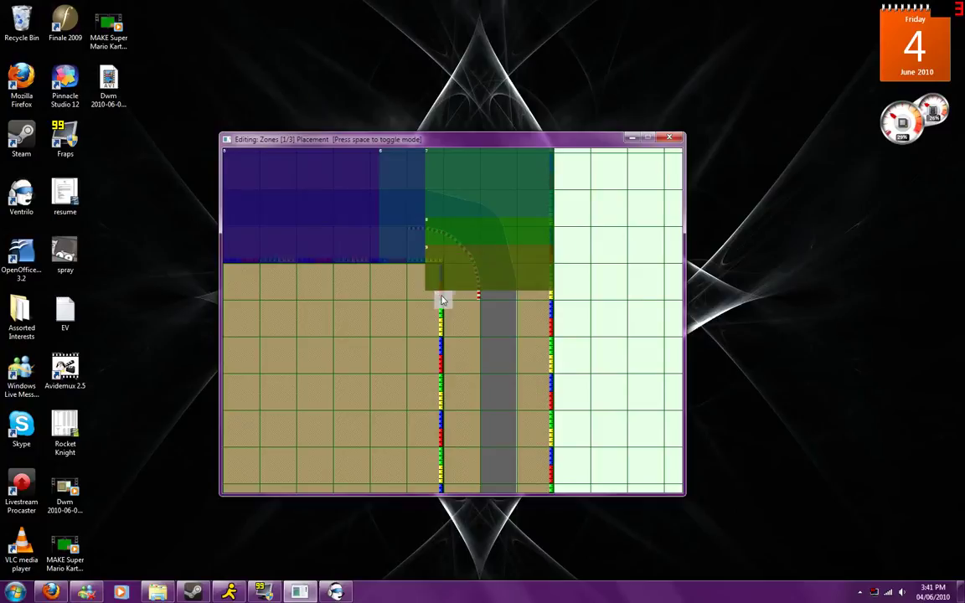
scroll(543, 316, down, 4)
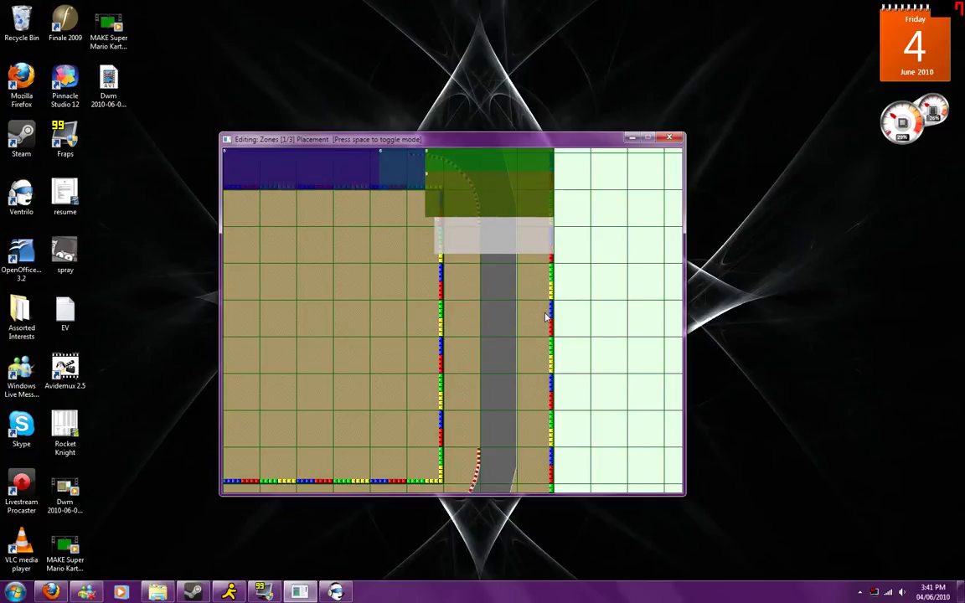
click(443, 189)
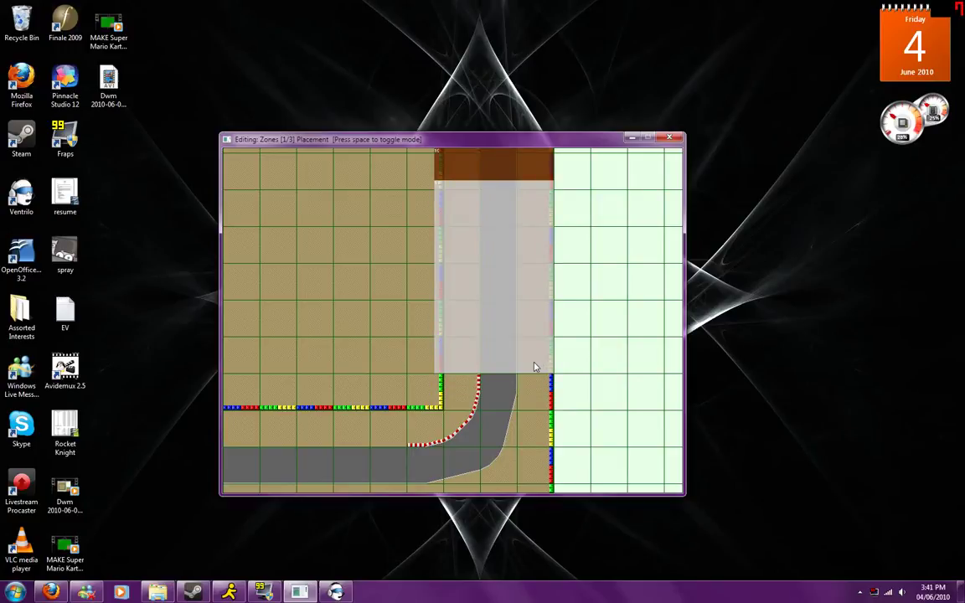
Step: Place three side-by-side zones over the lower-right bend, working inward from the outer wall
scroll(509, 388, down, 2)
click(505, 387)
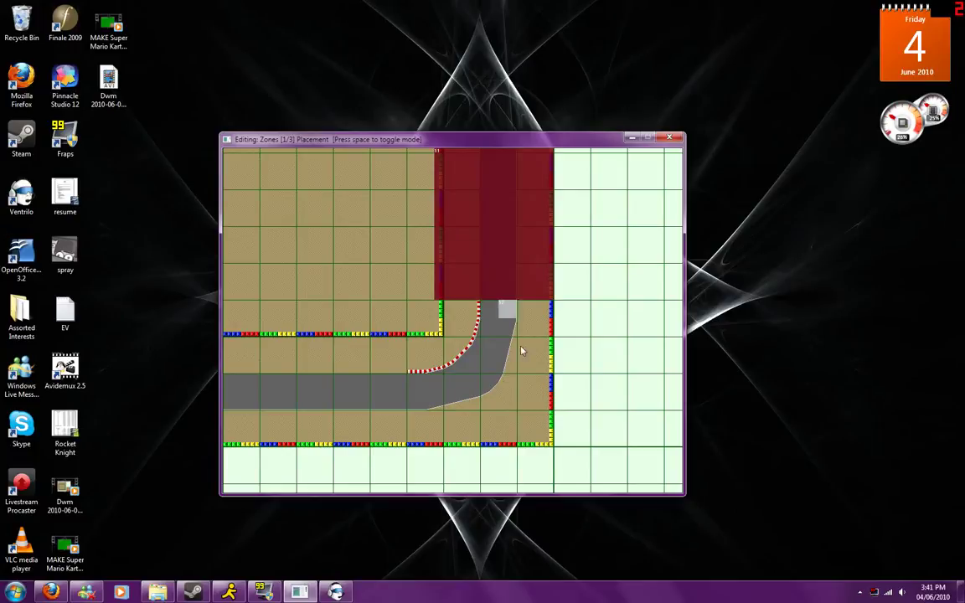
click(472, 301)
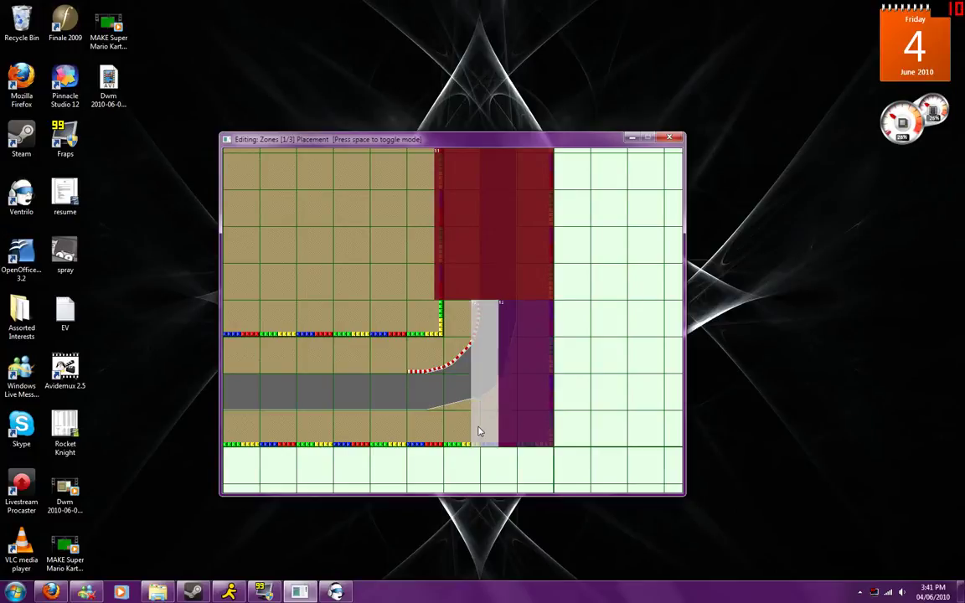
click(479, 432)
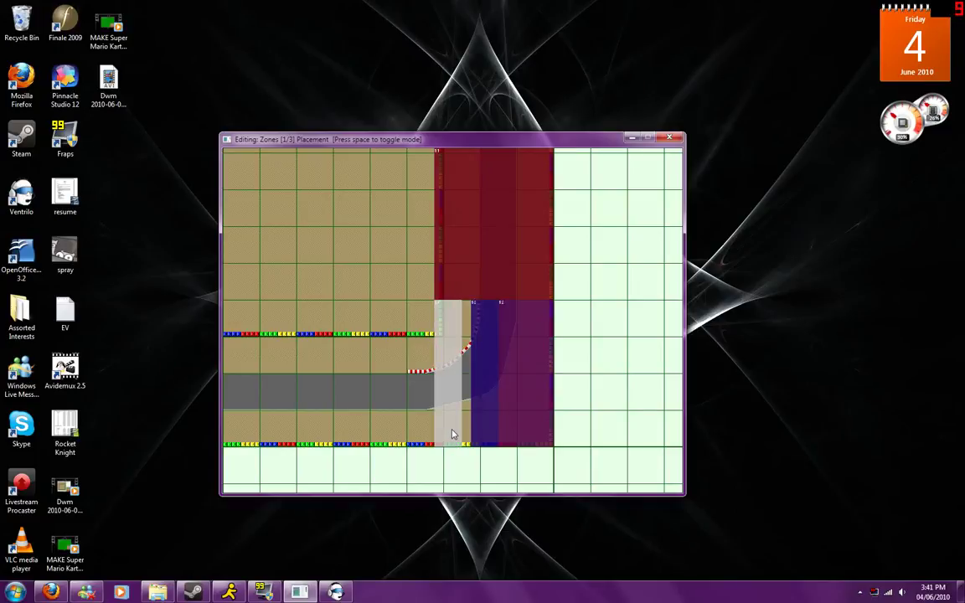
Step: Place two adjoining zones along the bottom straight, continuing left from the lower-right bend
key(Left)
key(Left)
key(Left)
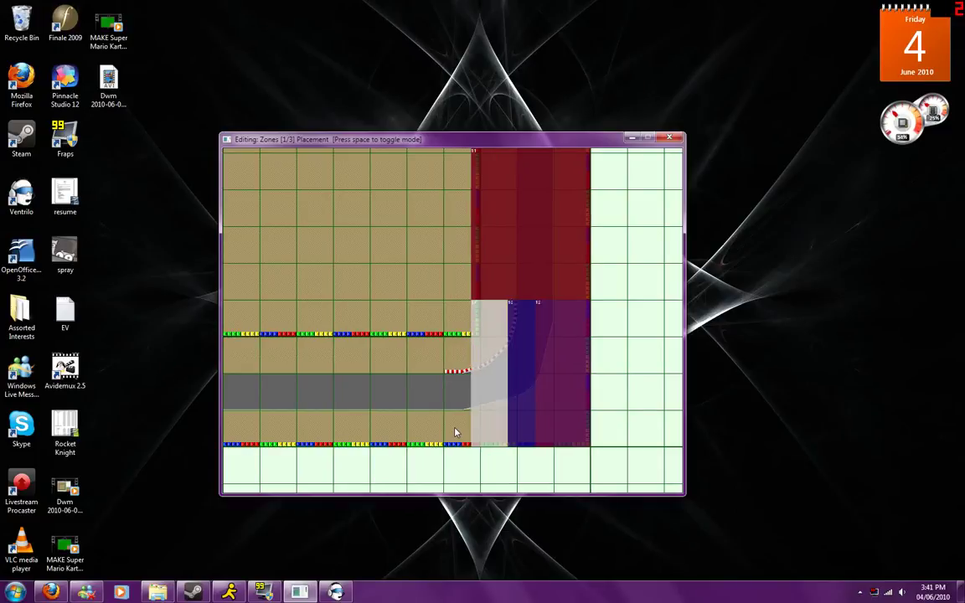
click(457, 419)
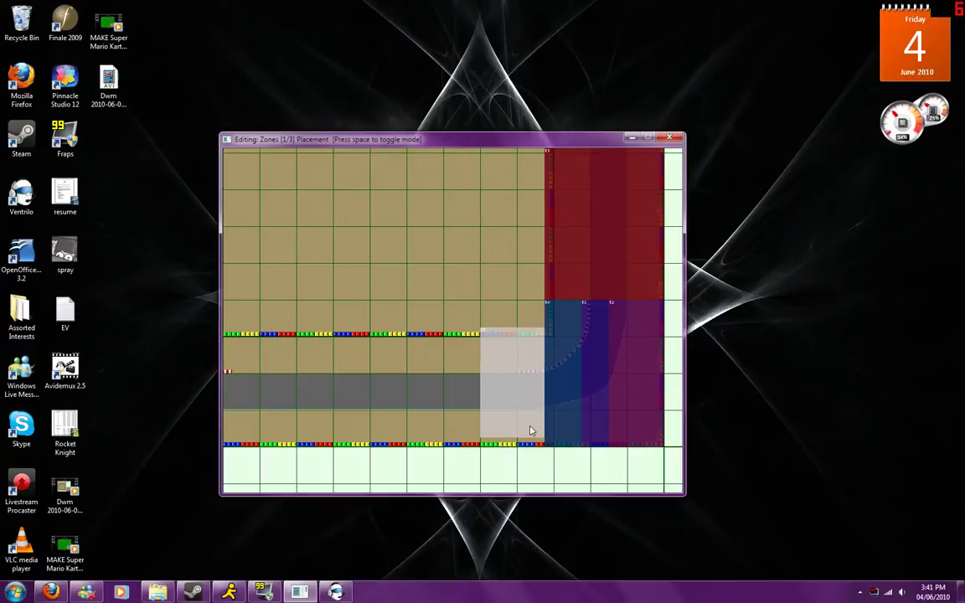
key(Left)
key(Left)
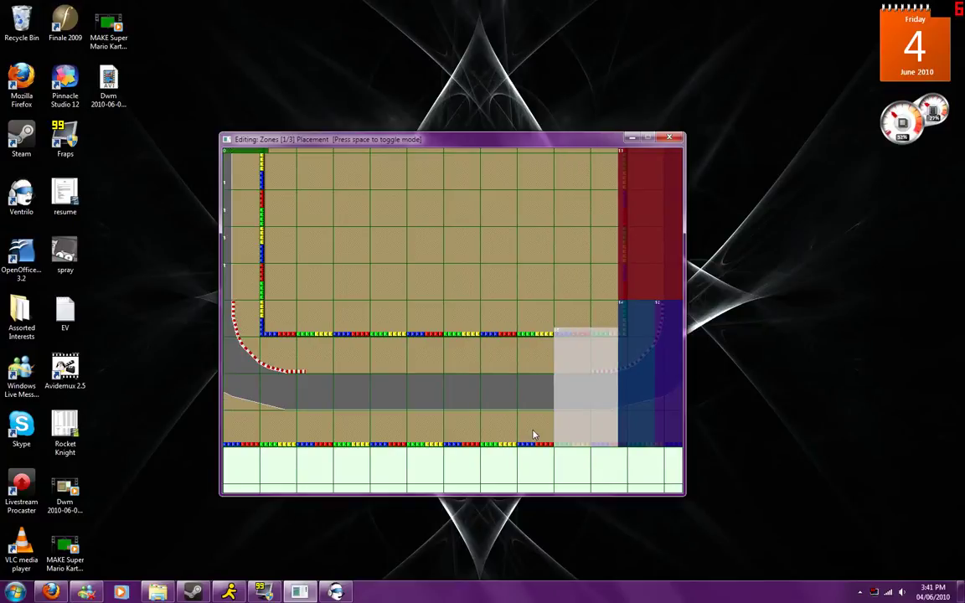
click(534, 435)
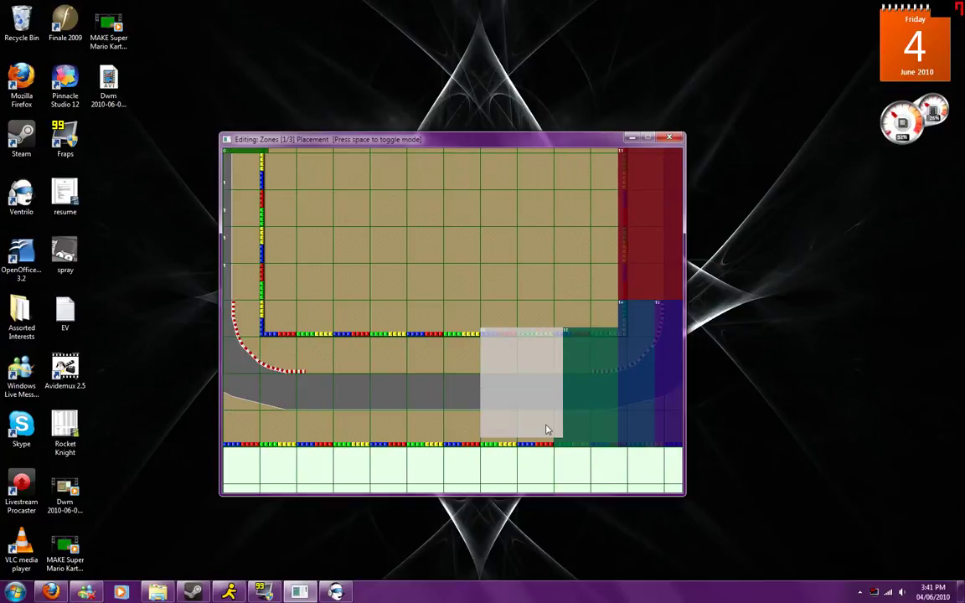
key(Left)
key(Left)
key(Left)
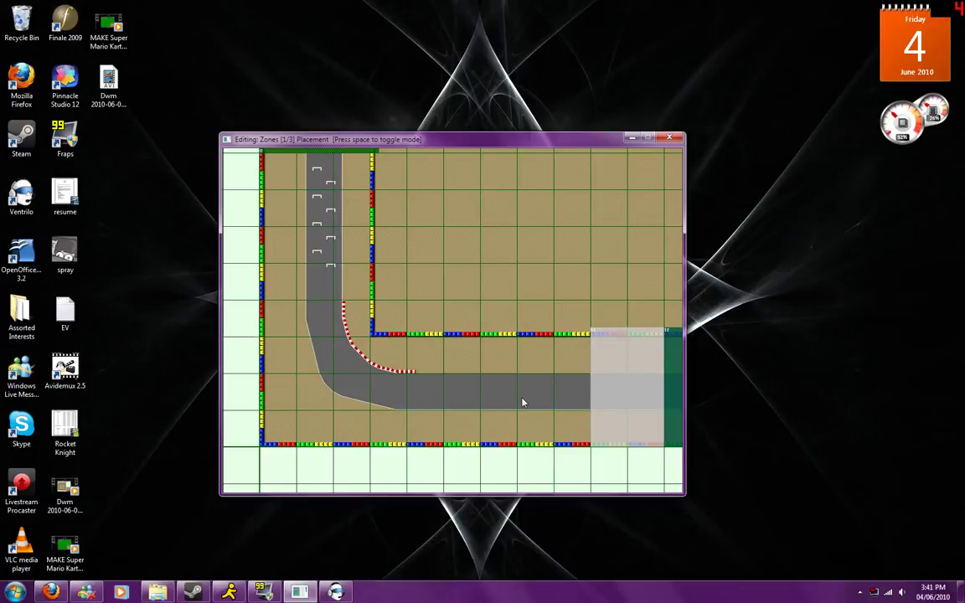
Step: Place three adjoining zones, each two grid cells wide, leftward along the bottom straight up to the lower-left bend
click(523, 336)
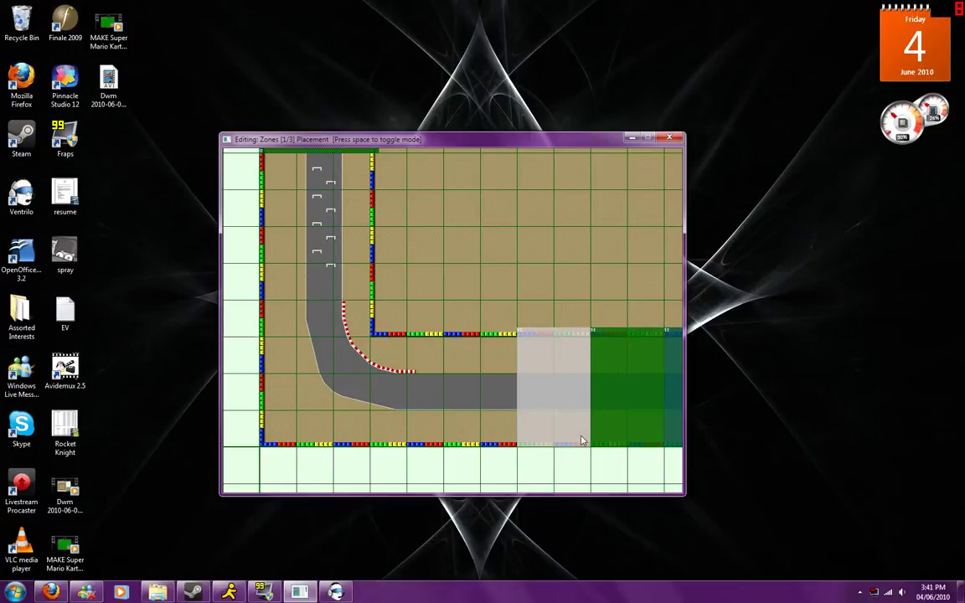
key(Up)
key(Up)
key(Up)
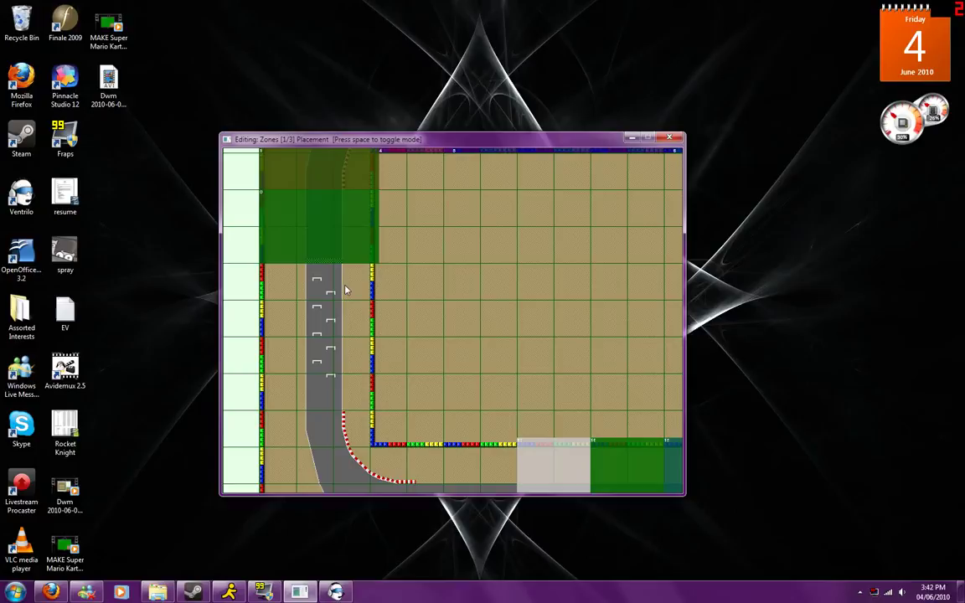
key(Down)
key(Down)
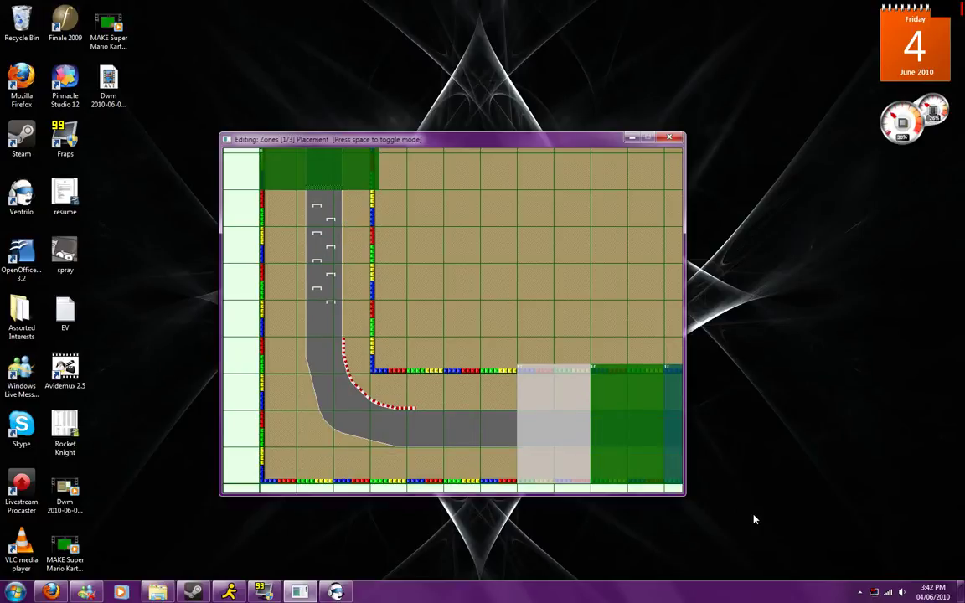
drag(454, 376, 506, 470)
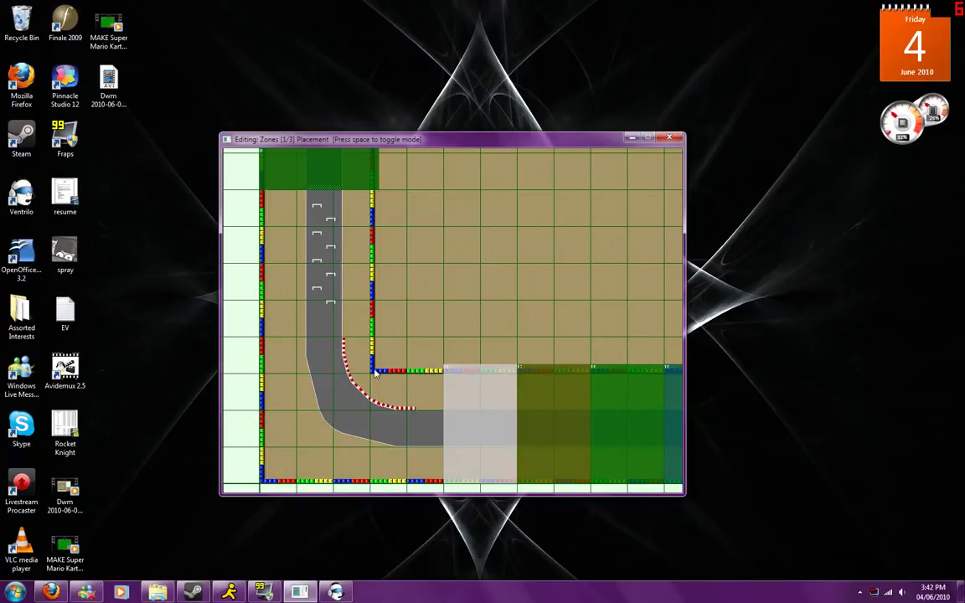
click(503, 473)
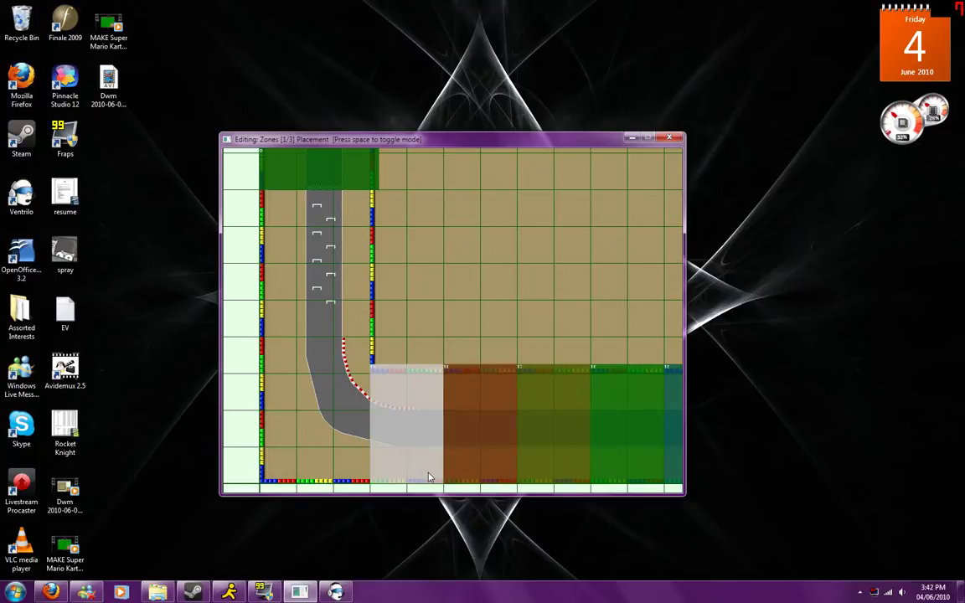
Step: Place two stacked zones over the lower-left bend, starting from the outer bottom corner
key(Left)
key(Left)
key(Left)
key(Up)
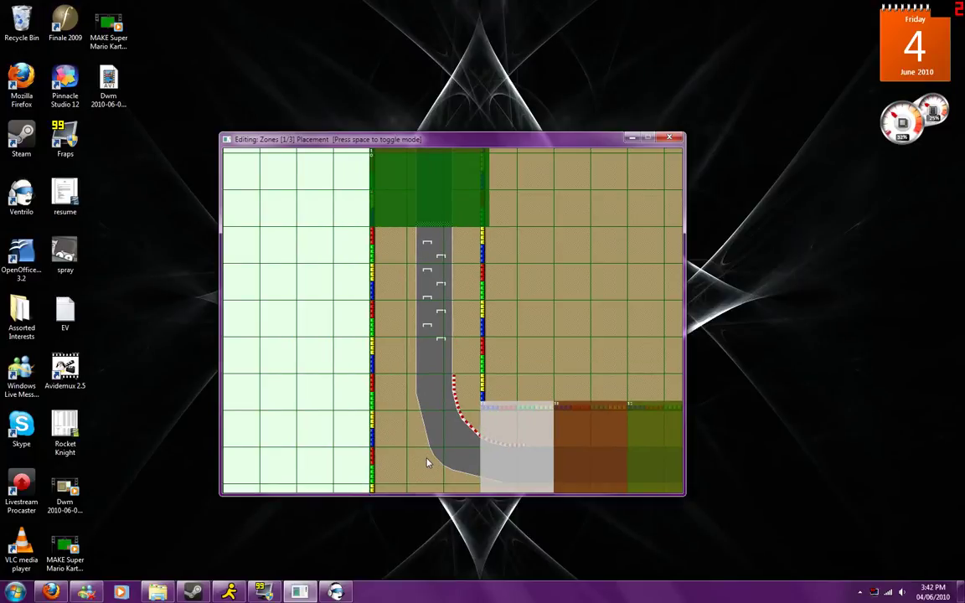
key(Down)
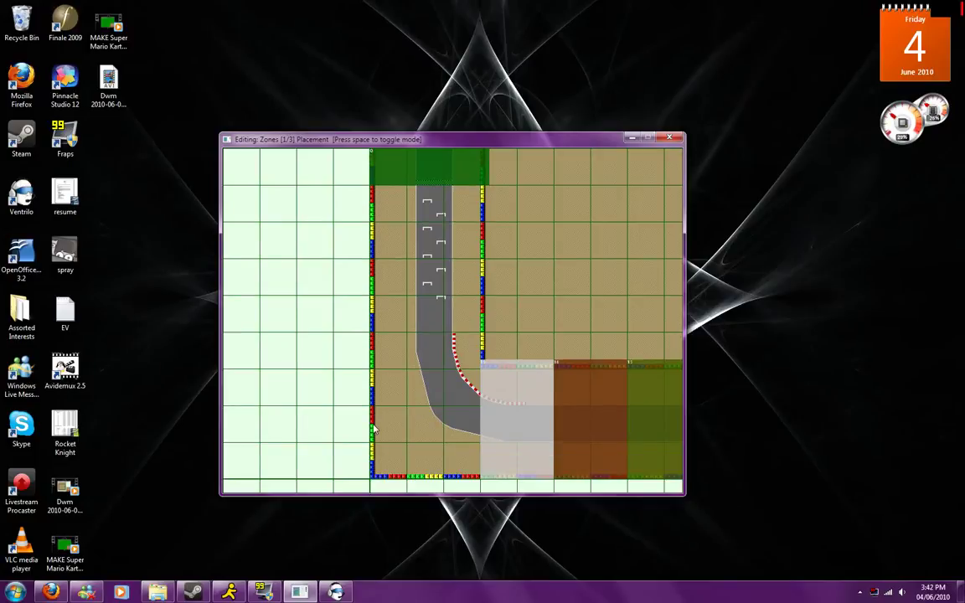
drag(374, 426, 463, 469)
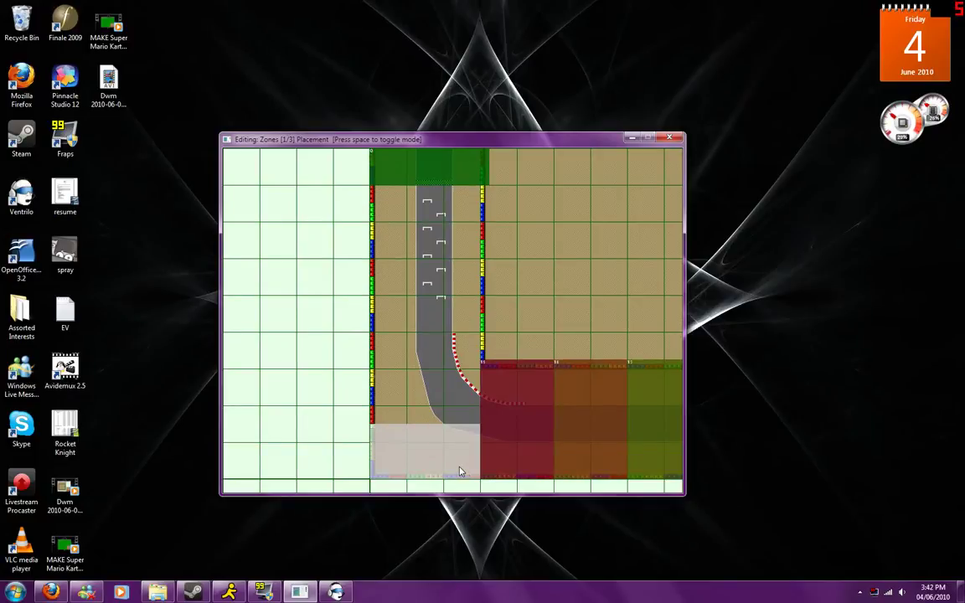
click(459, 472)
Step: Place two more zones up the left straight to the start line, matching their widths to close the loop
key(Up)
key(Up)
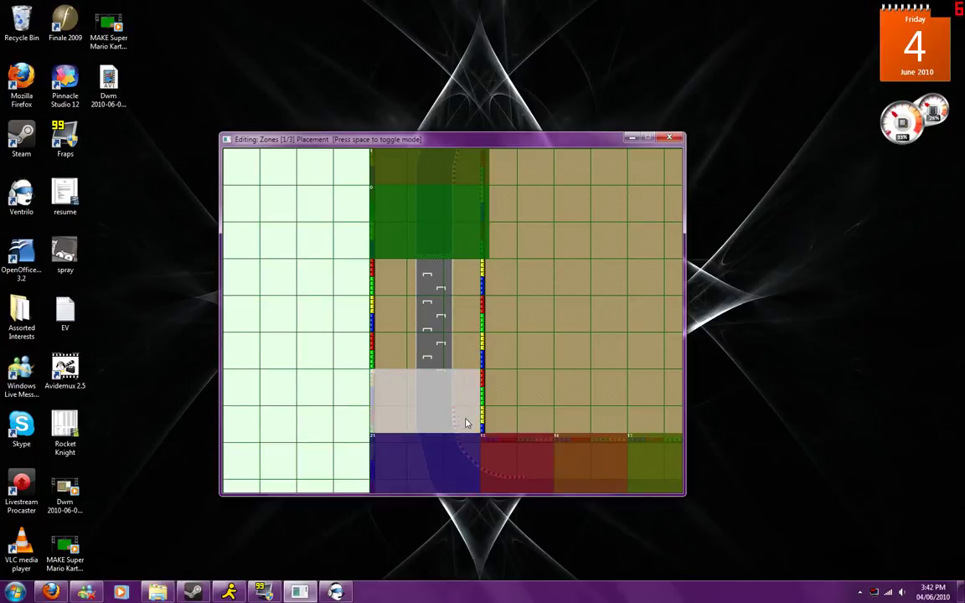
click(469, 417)
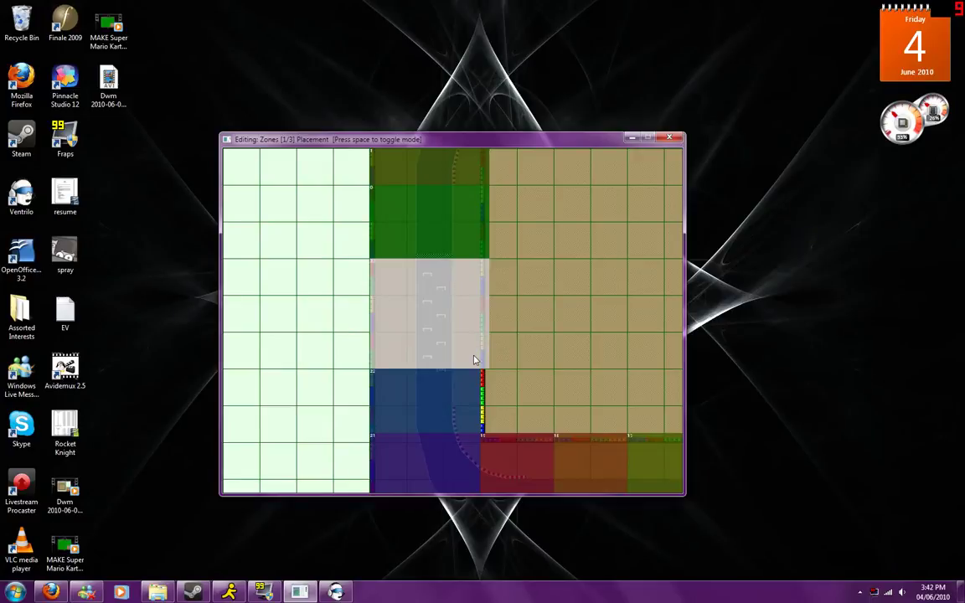
click(474, 360)
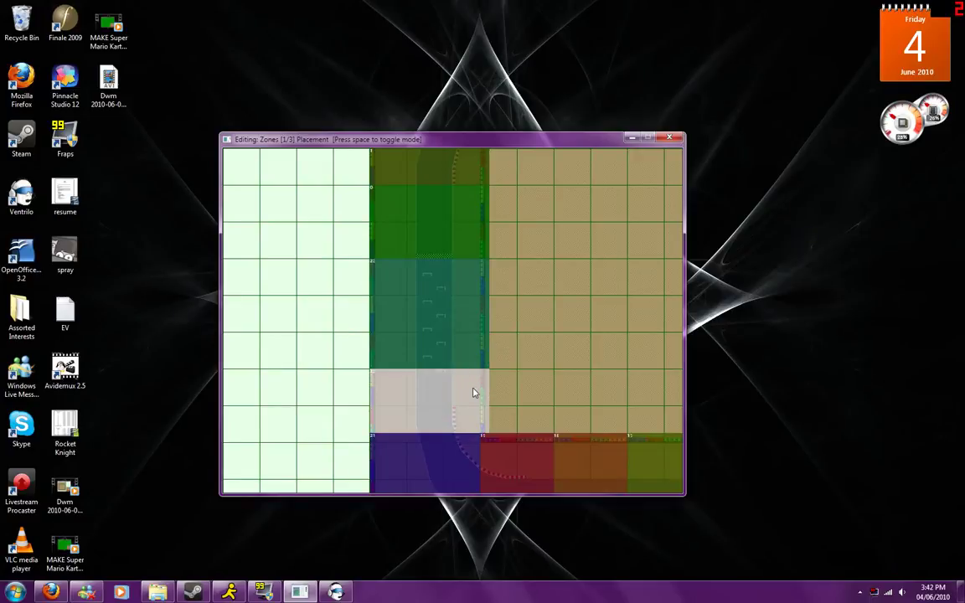
scroll(475, 393, down, 3)
key(Up)
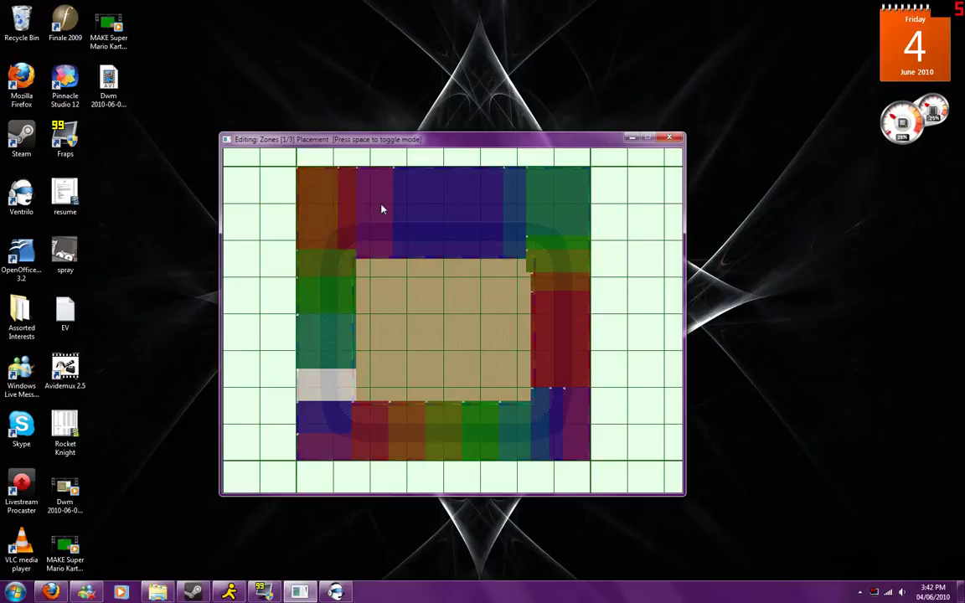
Step: Switch to Destination points mode and set the destination points of zones 0, 1 and 2 through the upper-left bend
key(space)
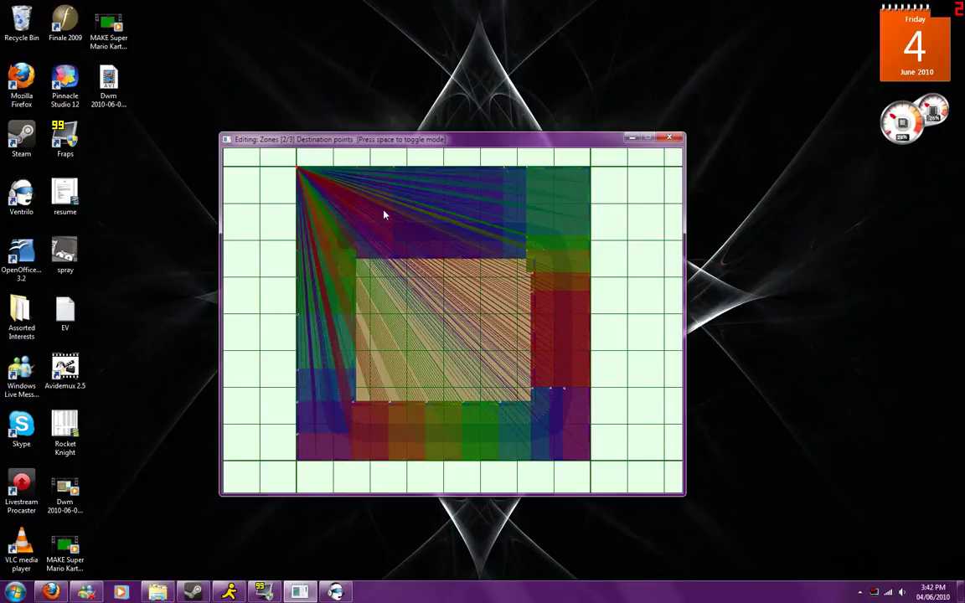
scroll(383, 198, up, 9)
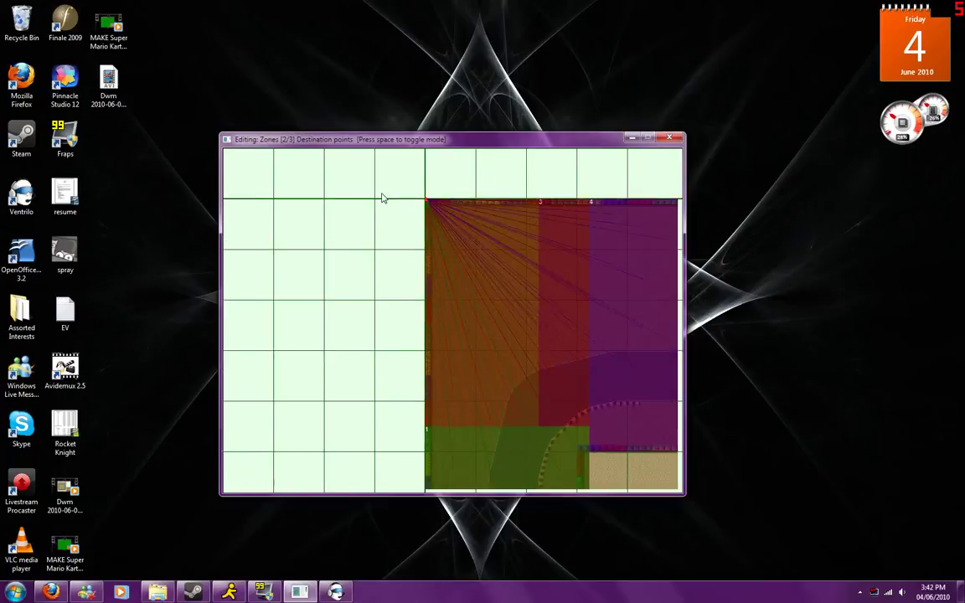
key(Down)
key(Down)
key(Down)
key(Down)
key(Down)
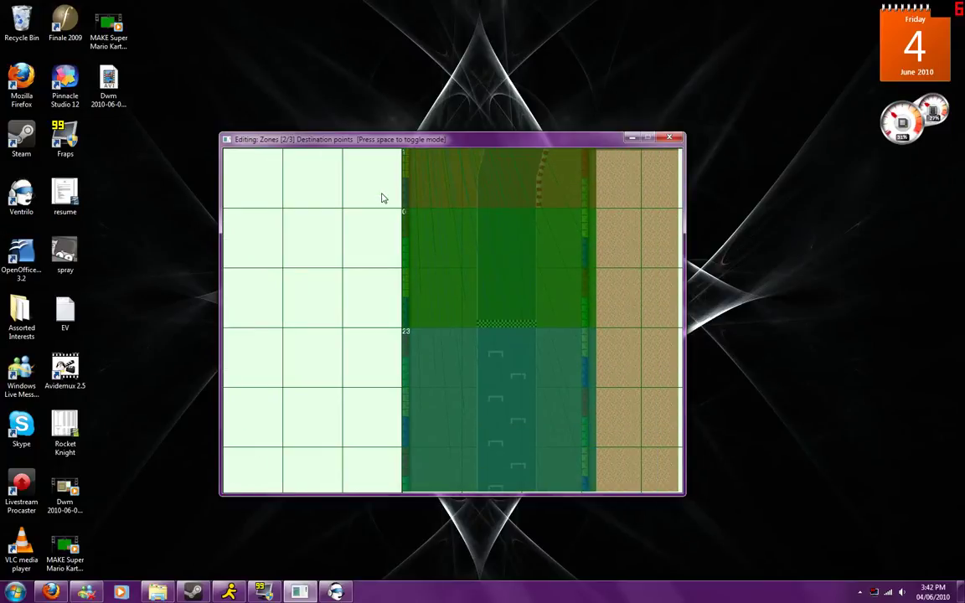
key(Right)
key(Up)
key(Up)
key(Right)
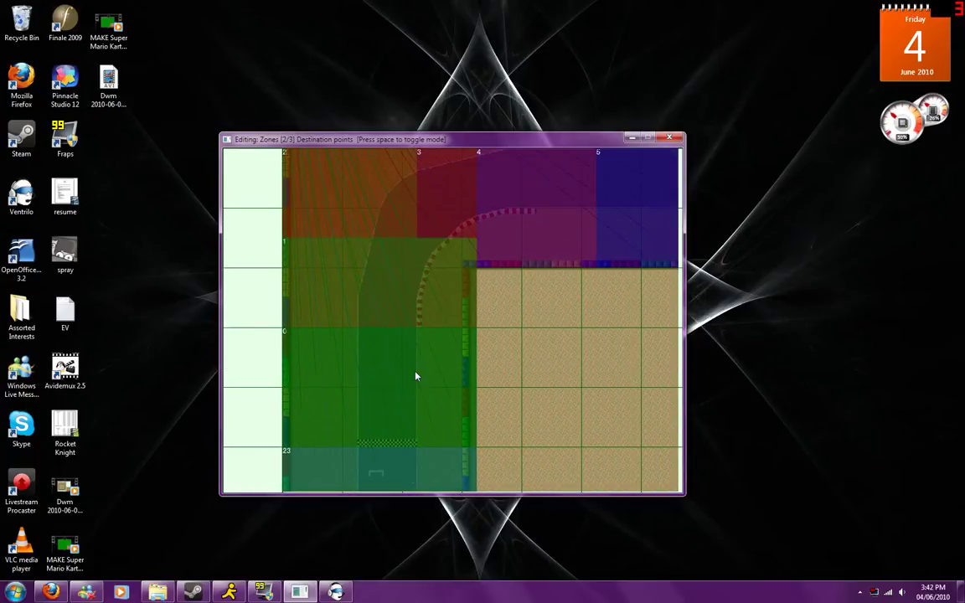
drag(416, 372, 415, 219)
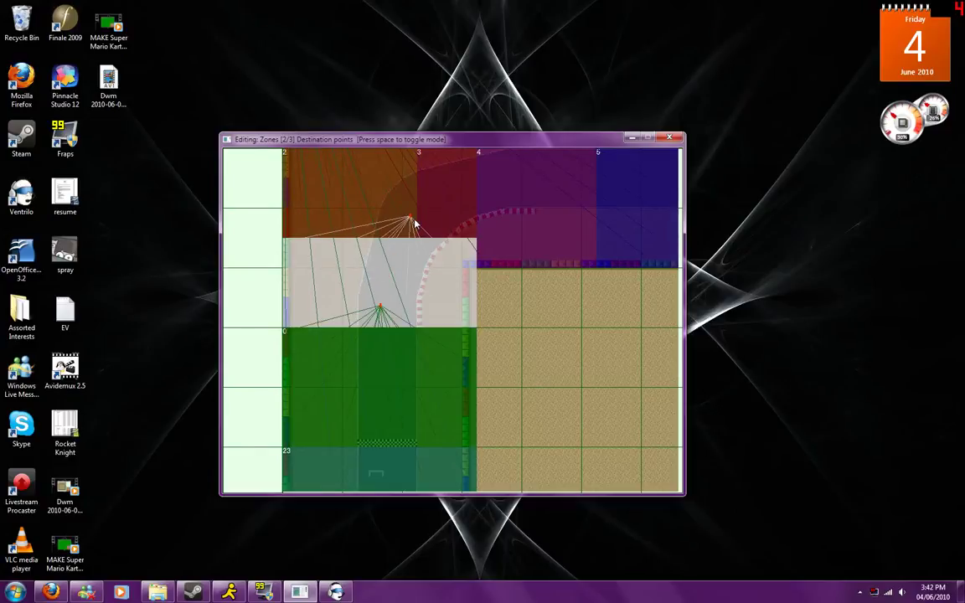
click(439, 216)
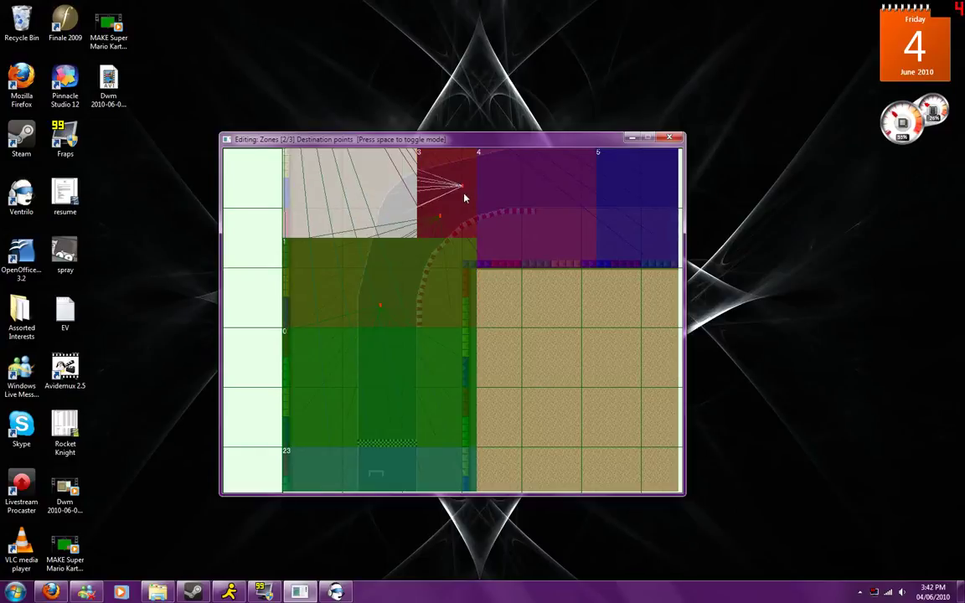
click(454, 208)
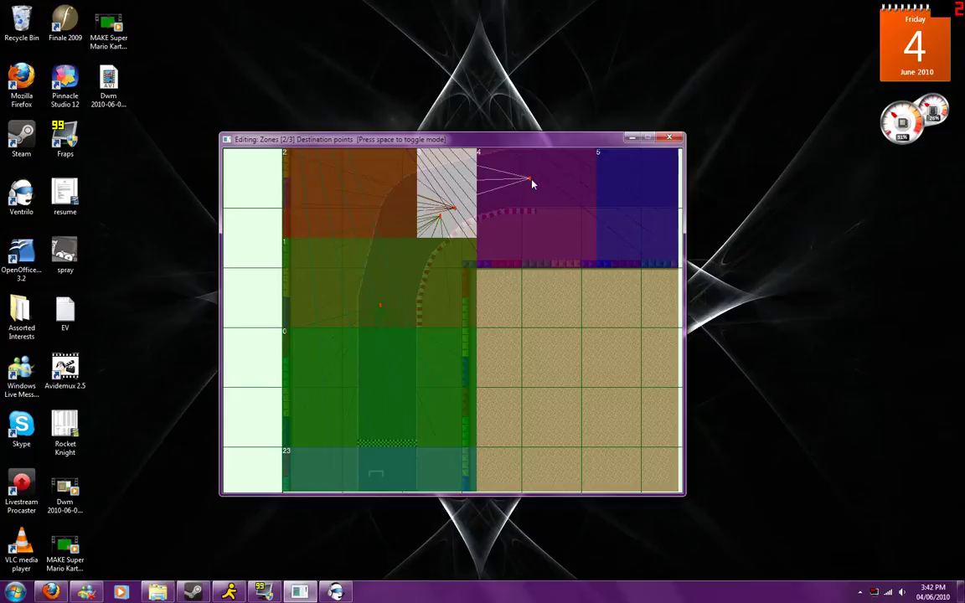
Step: Set the destination points of zones 3, 4 and 5 on the road along the top straight, each inside the following zone
key(Right)
key(Right)
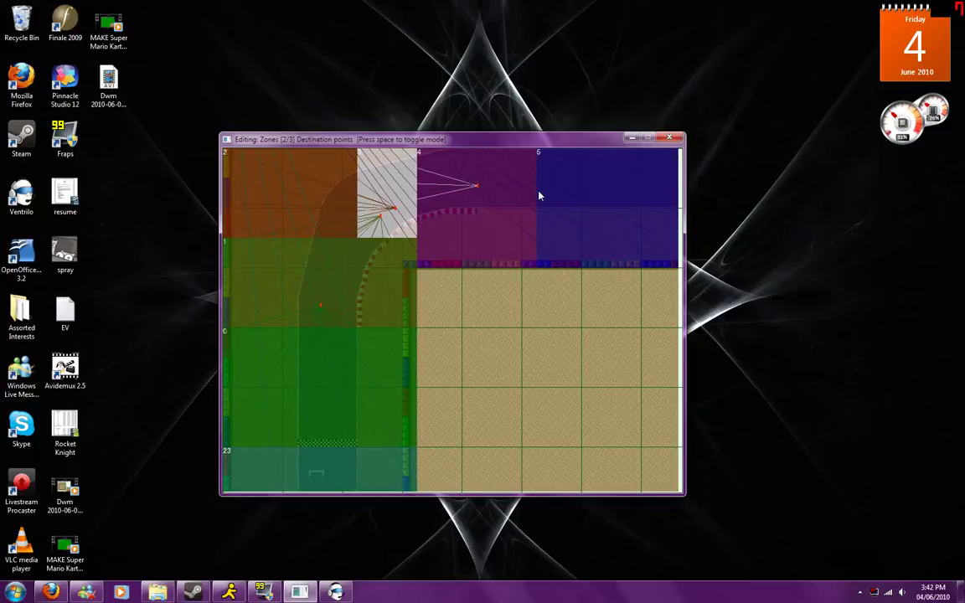
key(Up)
key(Up)
key(Right)
drag(380, 299, 417, 308)
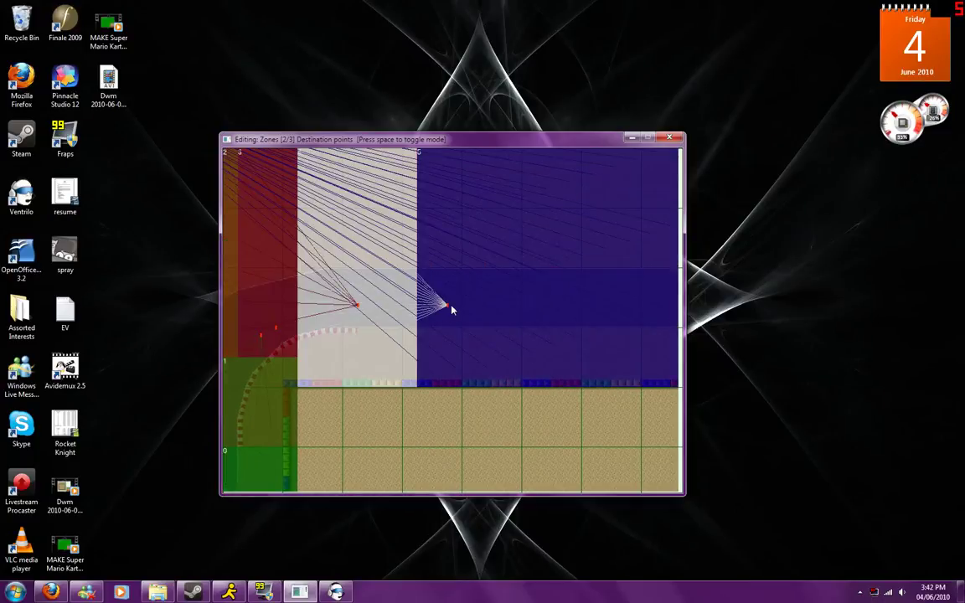
click(458, 310)
click(460, 313)
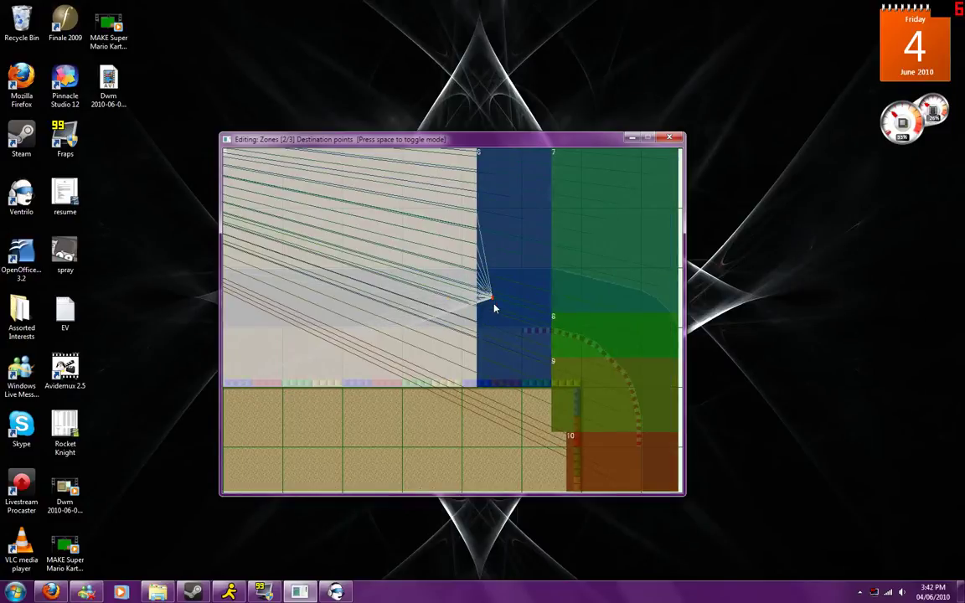
click(493, 307)
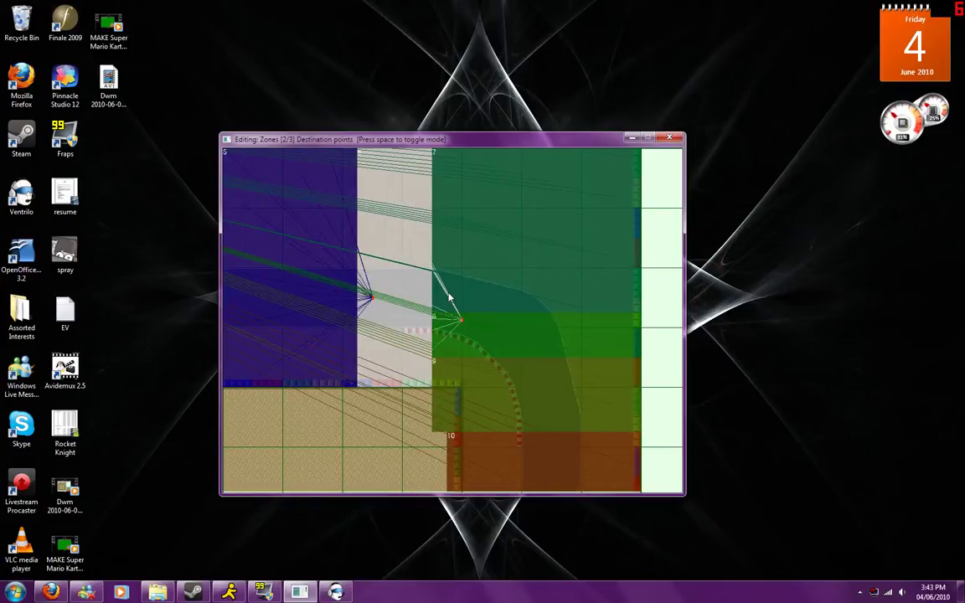
Step: Set the destination points of zones 6 through 10 around the inside of the upper-right bend and into the right straight
click(469, 329)
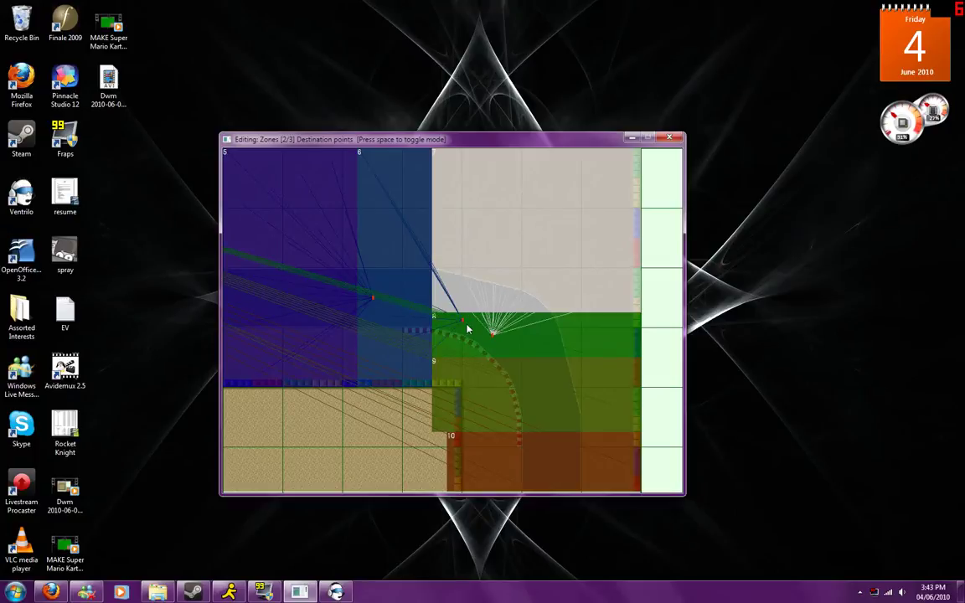
click(492, 334)
click(524, 378)
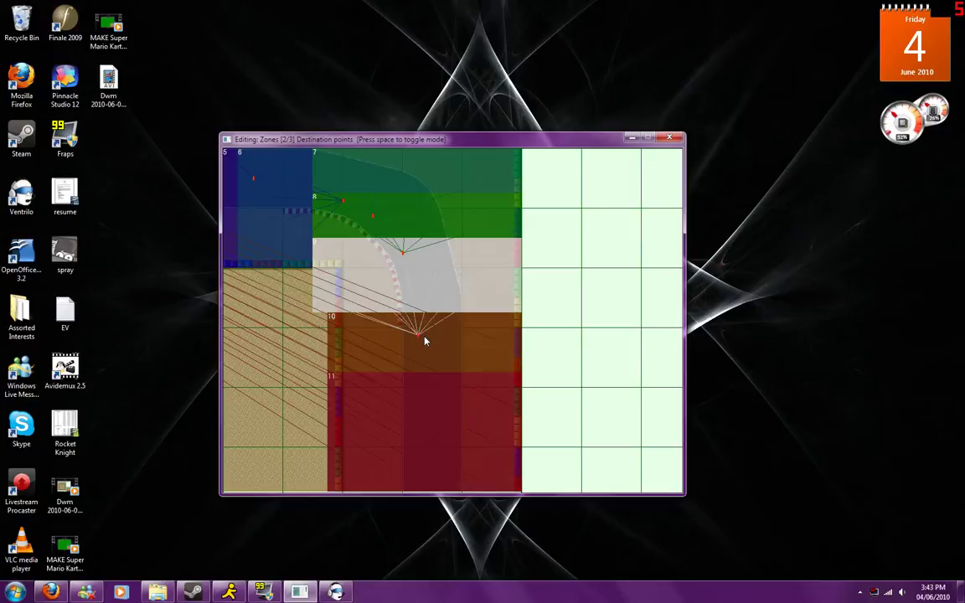
click(426, 345)
click(420, 418)
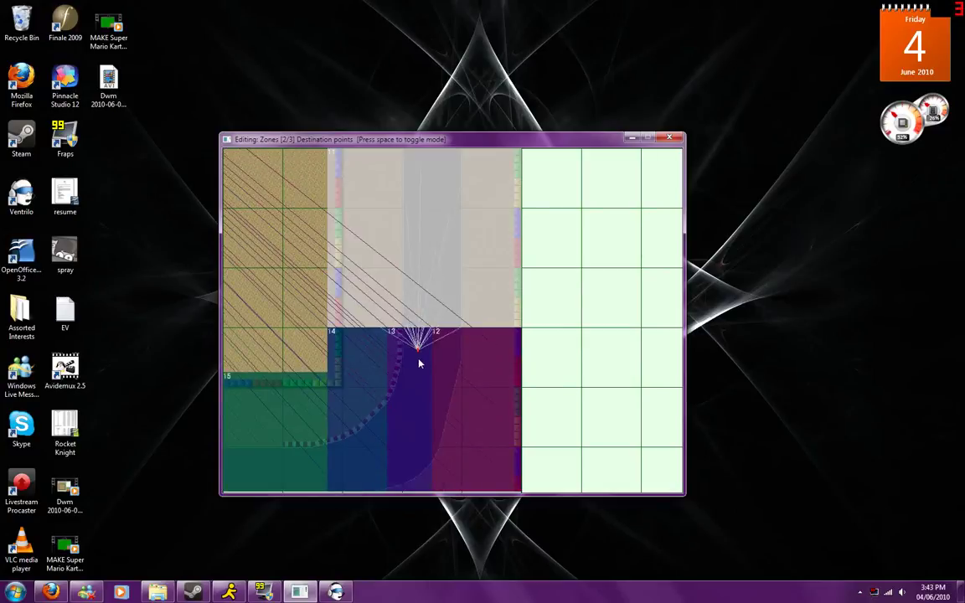
Step: Set the destination points of zones 11 through 14 around the inside of the lower-right bend, ending in zone 15
click(413, 358)
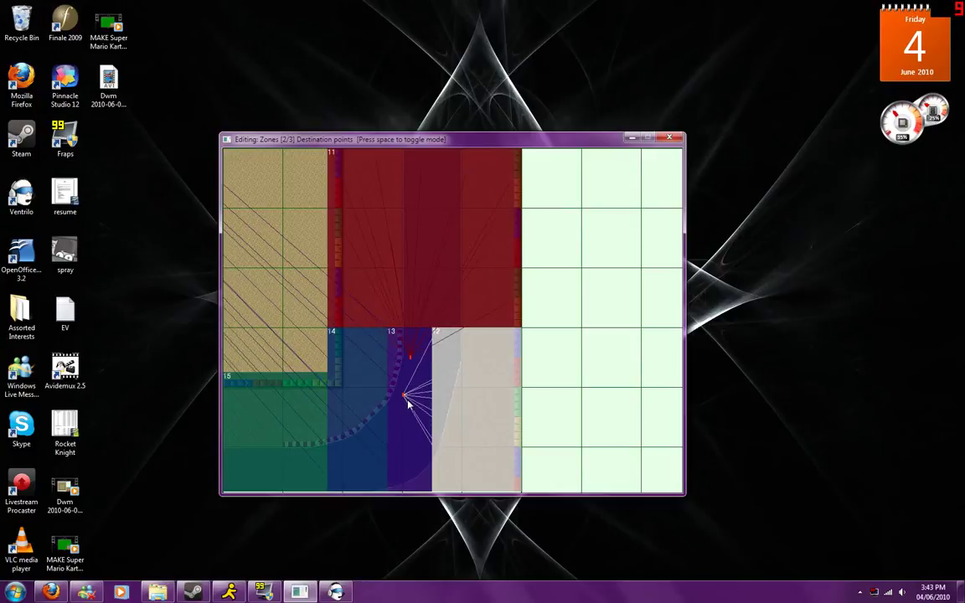
click(407, 396)
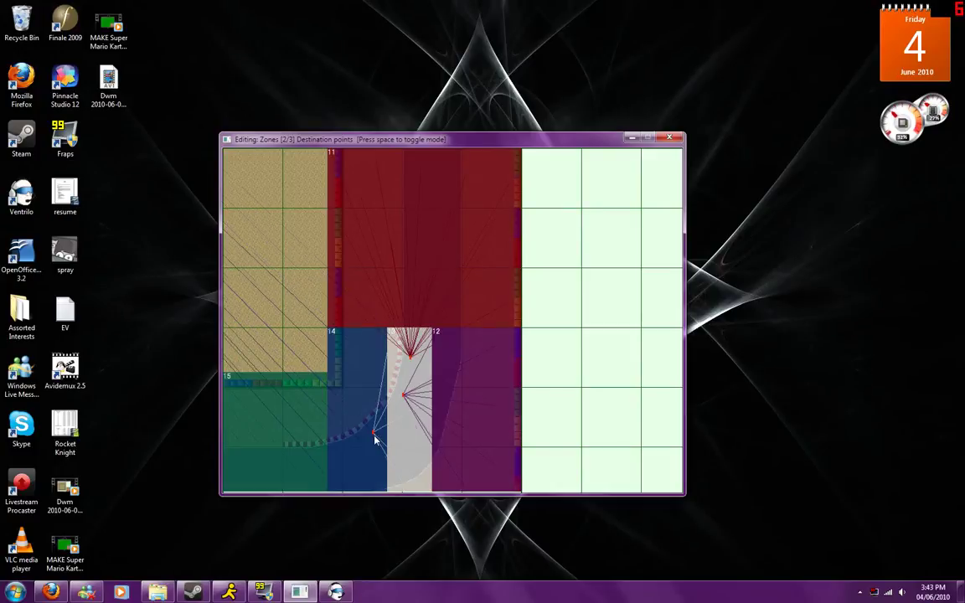
click(378, 436)
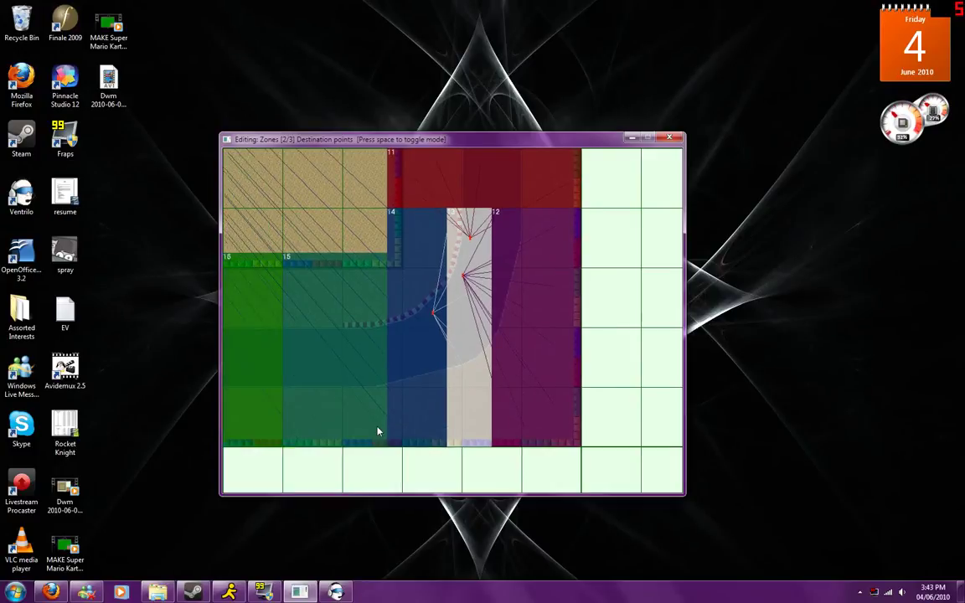
click(366, 348)
Step: Set the destination points of zones 15 through 18 on the road along the bottom straight, each inside the following zone
click(384, 345)
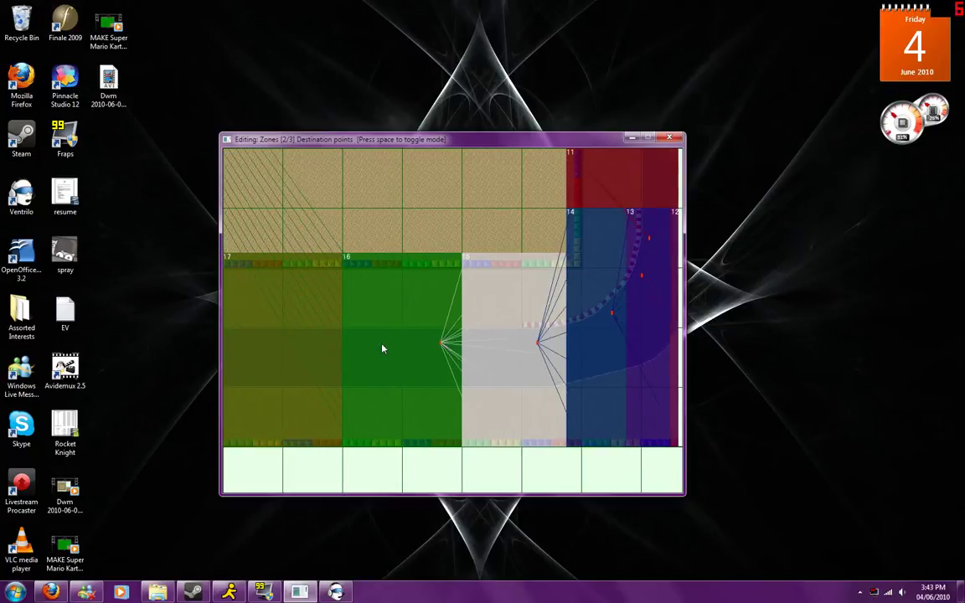
click(385, 348)
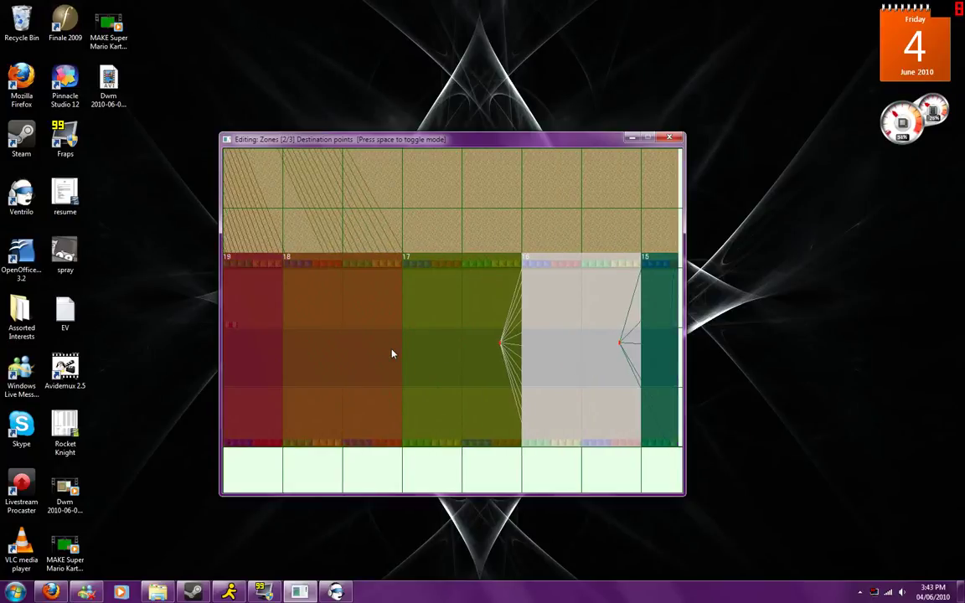
click(393, 348)
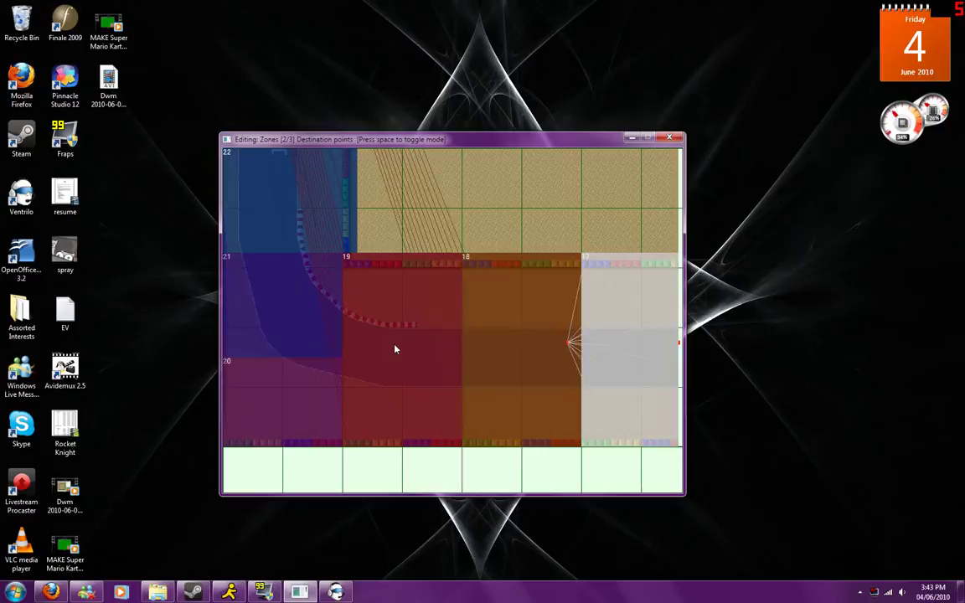
click(394, 347)
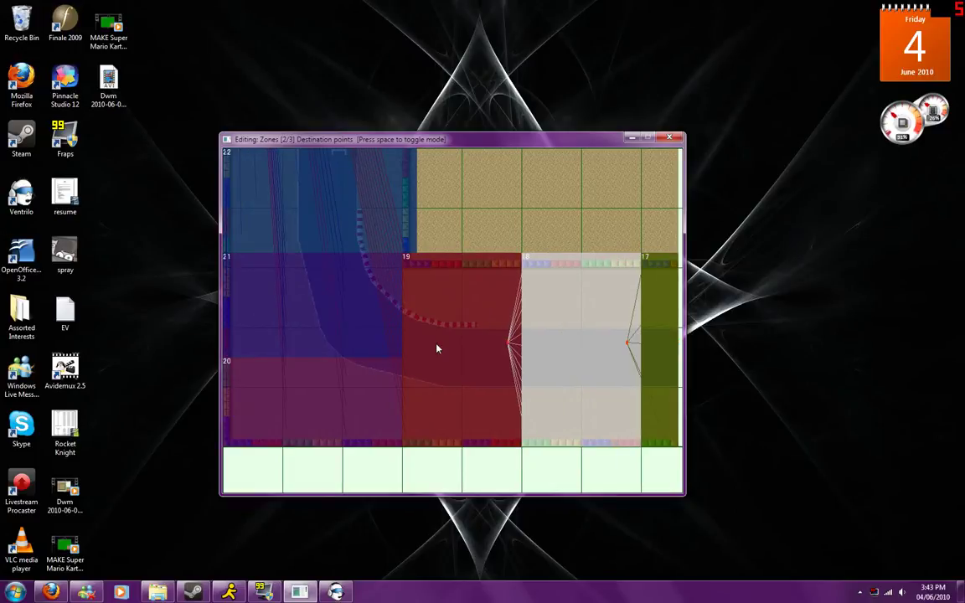
click(435, 346)
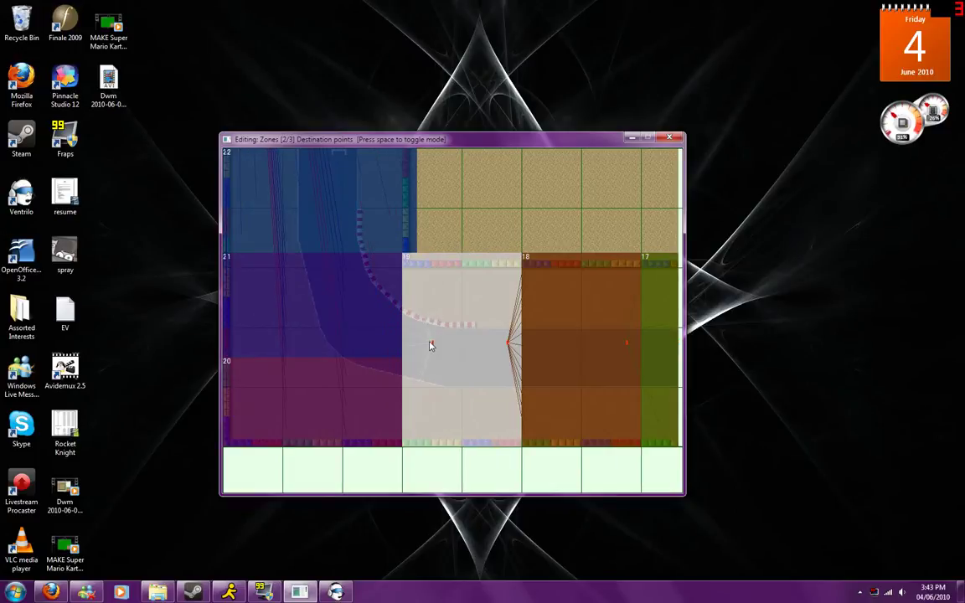
Step: Set the destination points of zones 19 and 20 inside zone 21, near the inner curb of the lower-left bend
click(386, 330)
drag(378, 328, 383, 315)
key(Left)
key(Up)
key(Up)
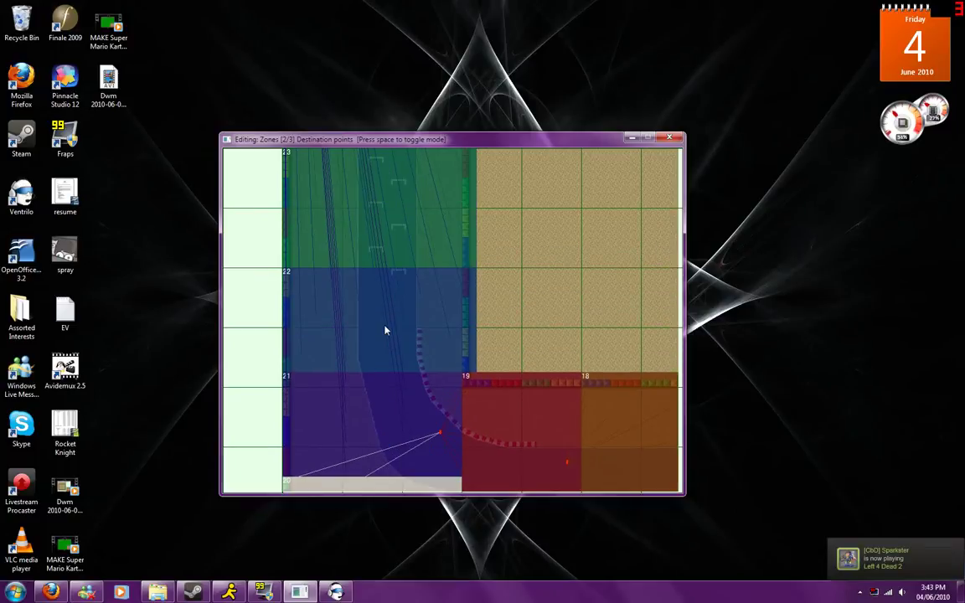
Step: Set the destination points of zones 21 and 22 past the lower-left bend, each on the road inside the following zone
click(388, 331)
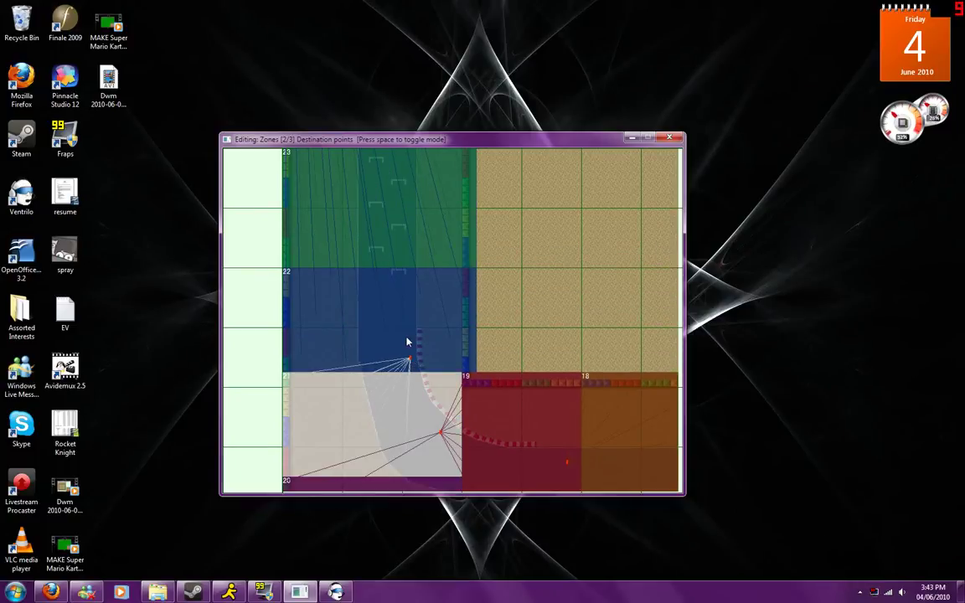
click(410, 361)
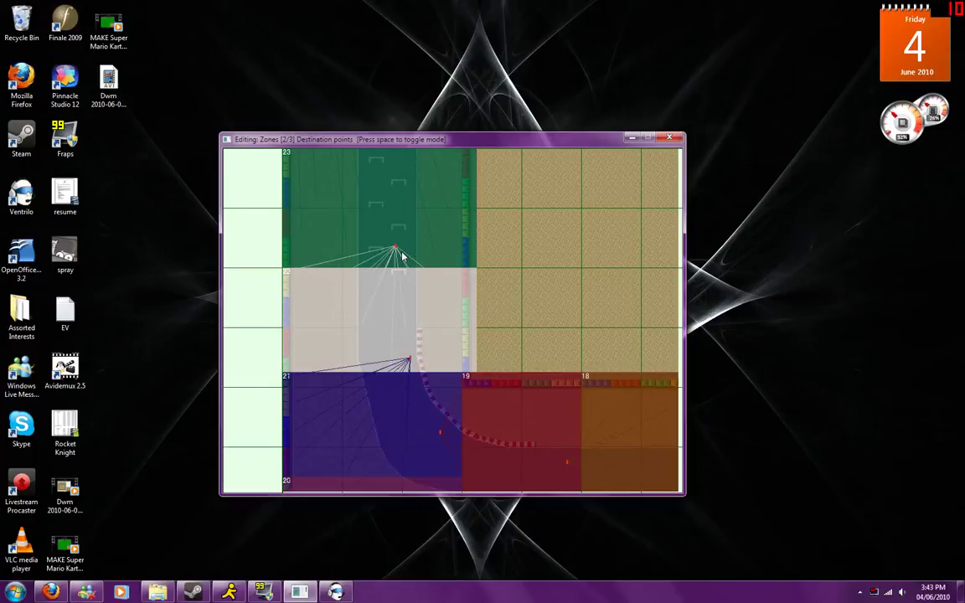
key(Up)
Step: Set zone 23's destination point on the road of the left straight, just inside zone 0
scroll(393, 261, down, 8)
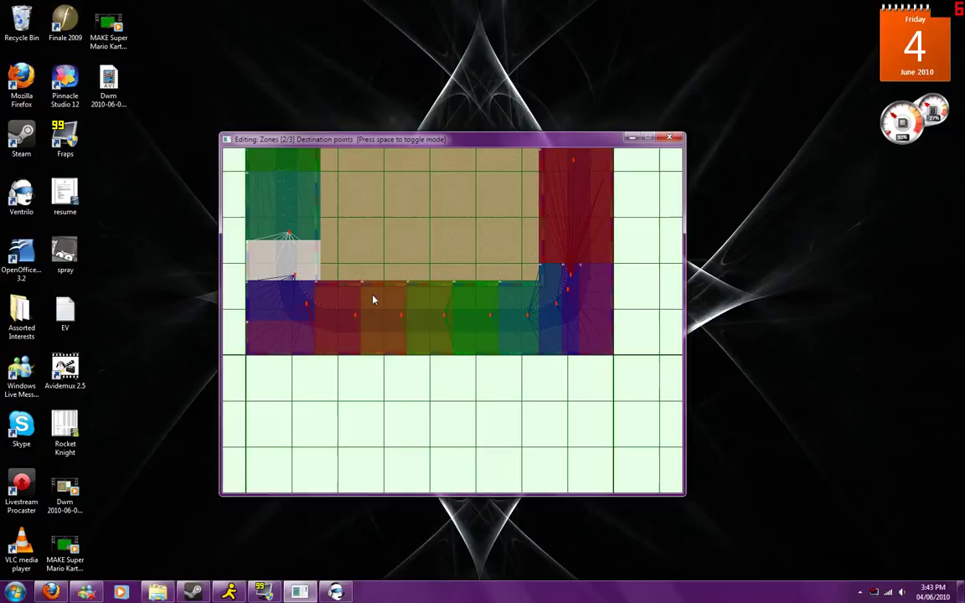
key(Up)
key(Up)
key(Up)
key(Up)
key(Up)
key(Up)
key(Left)
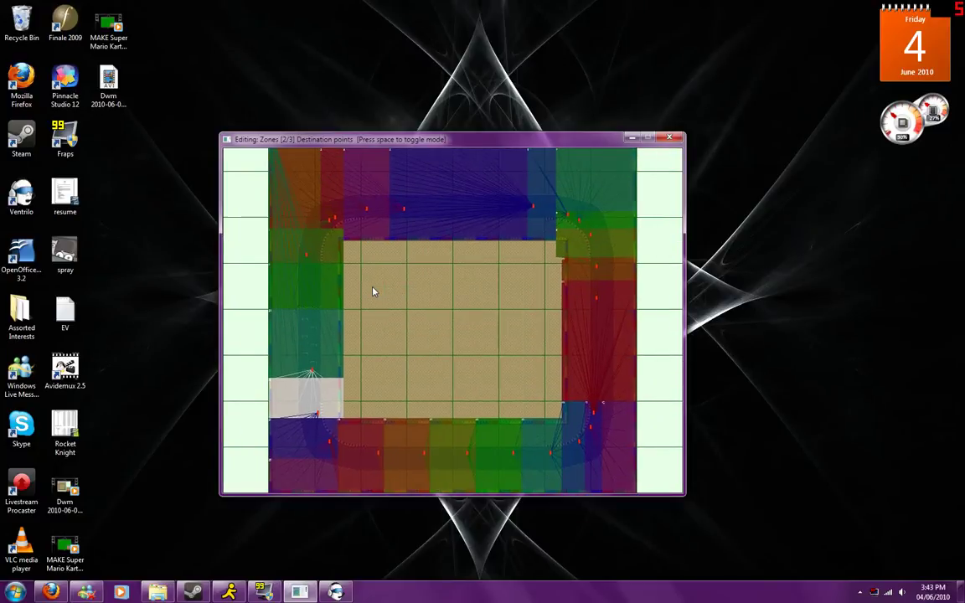
key(Up)
drag(323, 364, 314, 328)
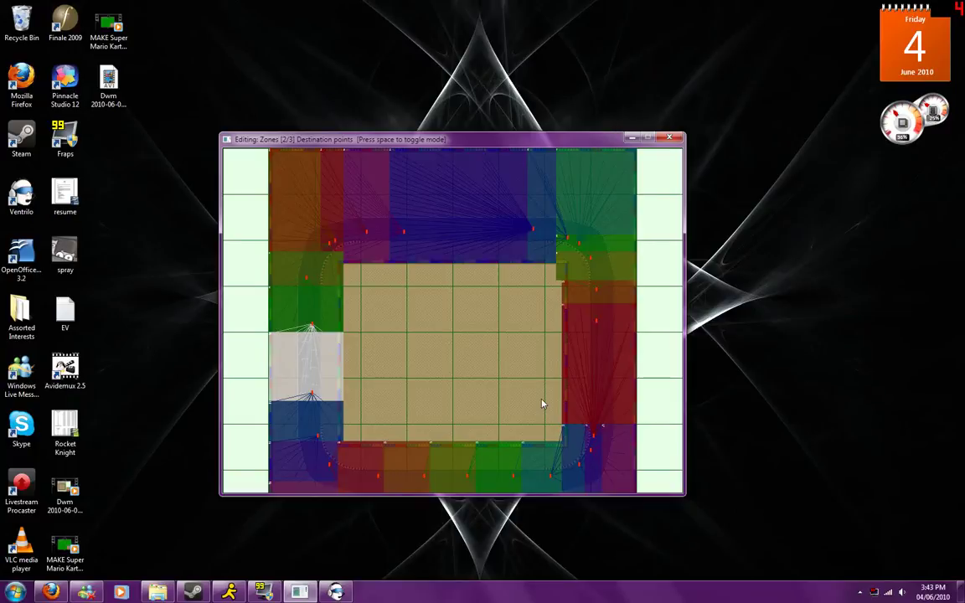
Step: Set the speed value of zone 5's destination point, at the end of the top straight, to 3
scroll(546, 366, up, 3)
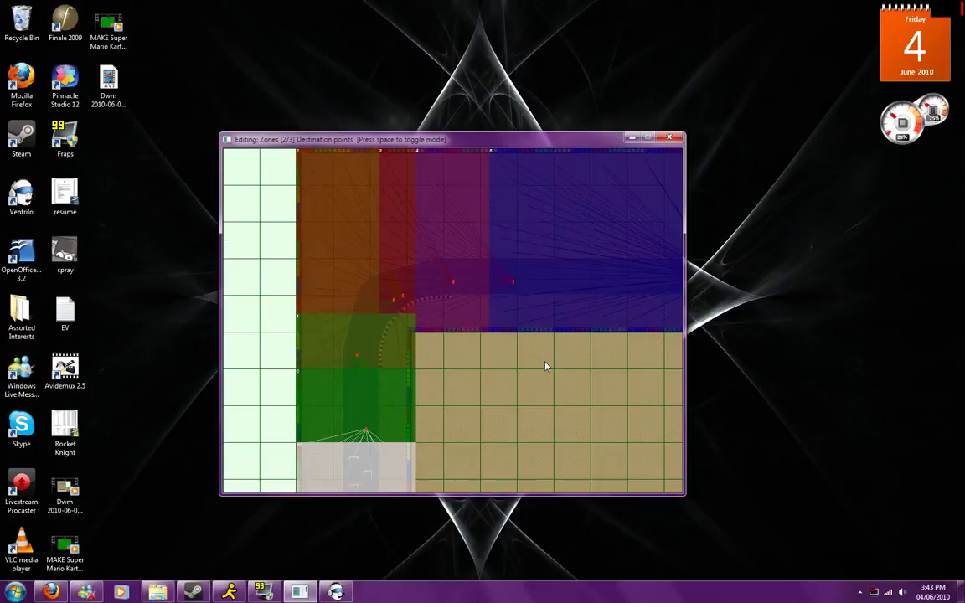
key(Down)
key(Right)
key(Right)
key(Right)
key(Right)
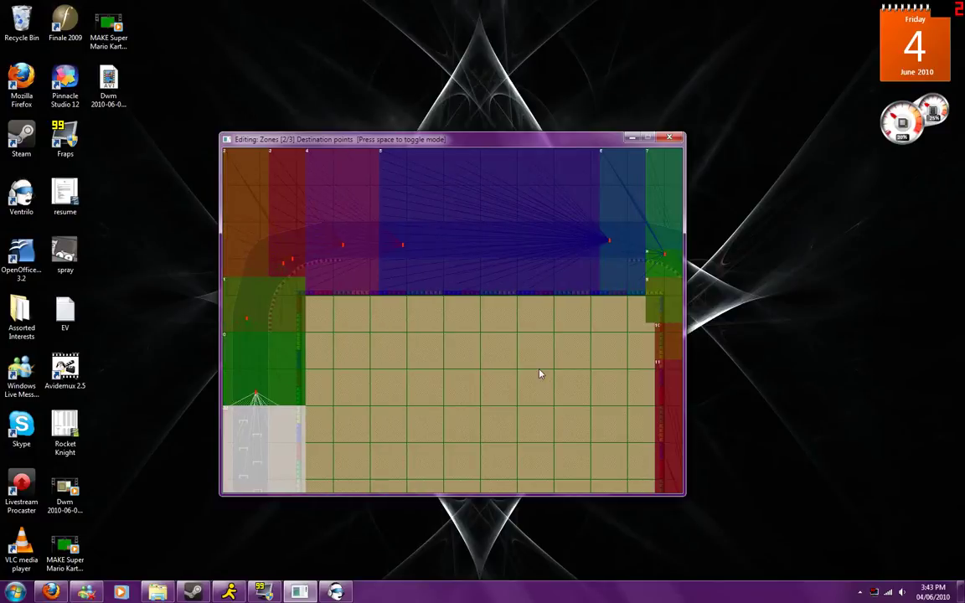
key(Up)
key(Up)
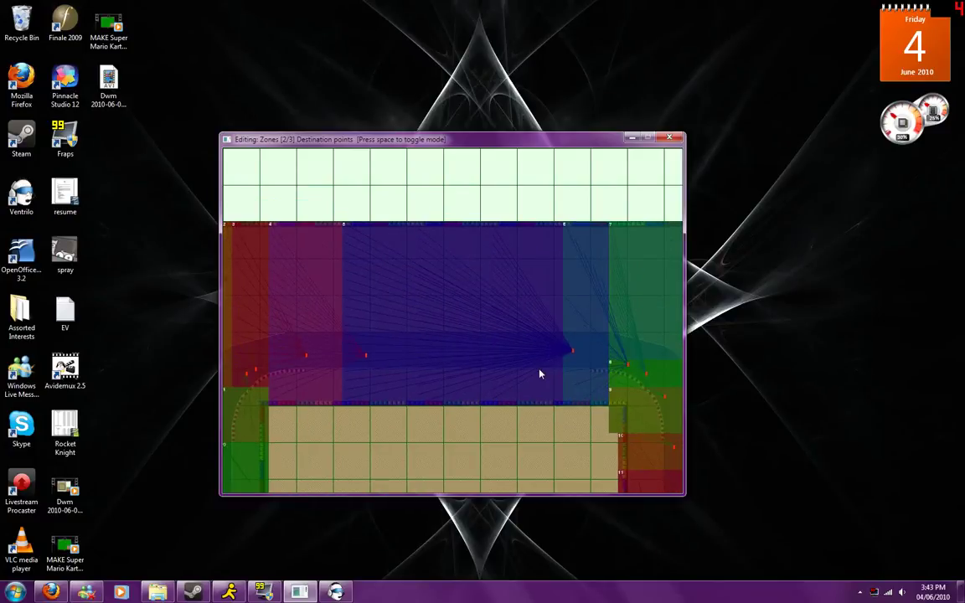
click(431, 362)
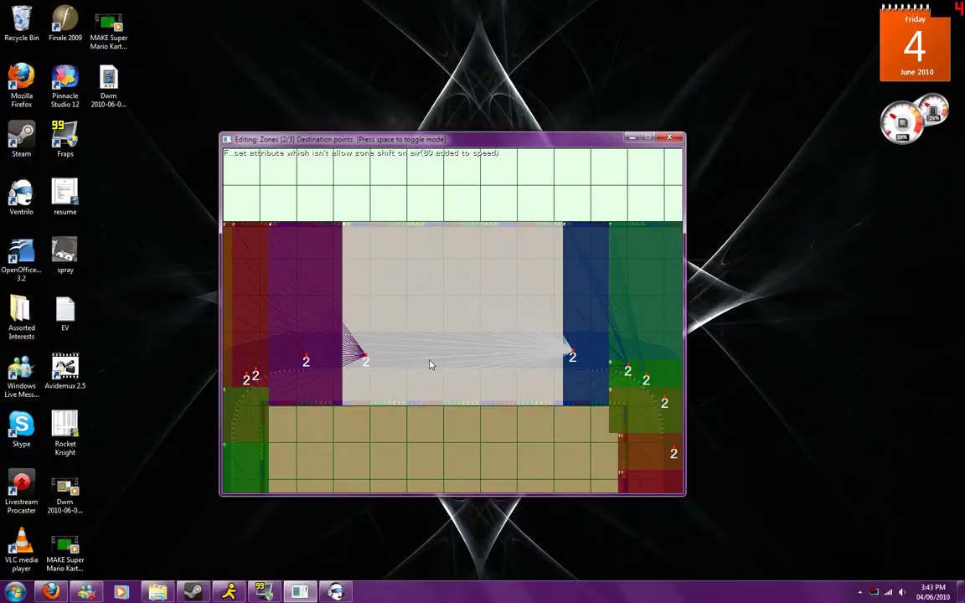
scroll(436, 356, down, 2)
scroll(439, 335, up, 3)
key(2)
key(3)
Step: Set the speed value of the destination points of zones 6 through 8 around the upper-right bend to 3
key(Right)
key(Right)
key(Right)
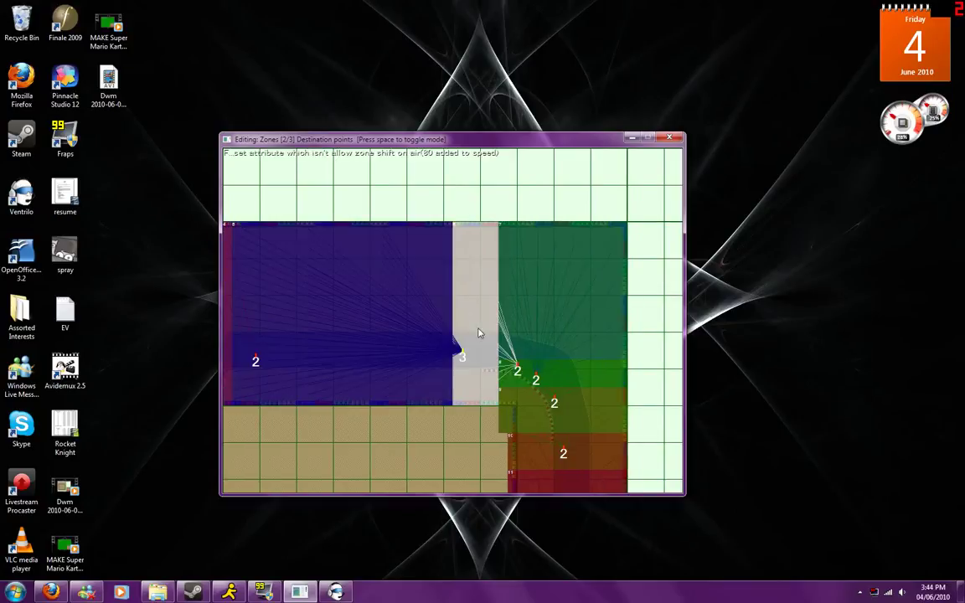
key(3)
key(3)
key(3)
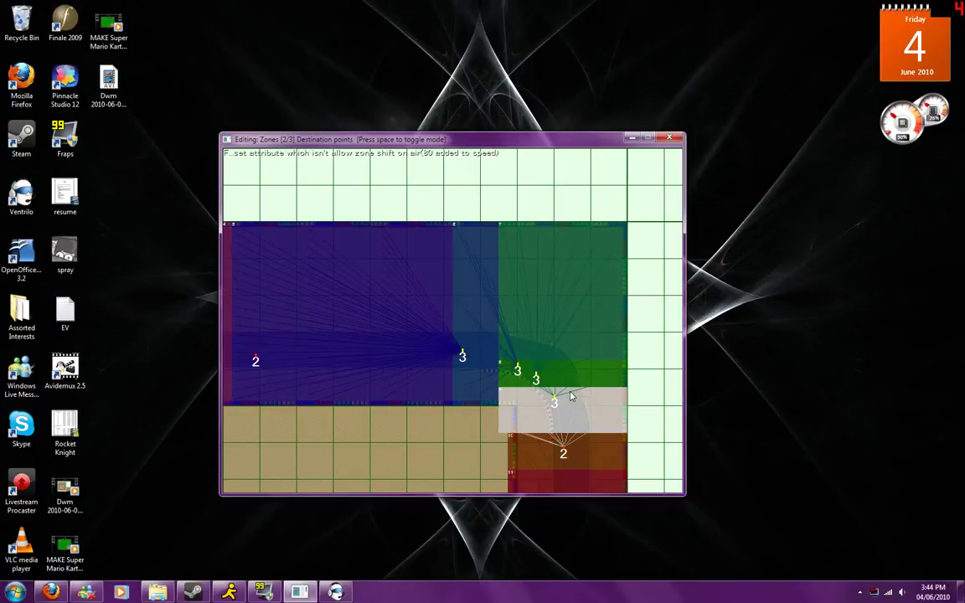
Step: Set the speed value to 3 for the destination points of zones 9 through 13, down the right straight into the lower-right bend
key(Down)
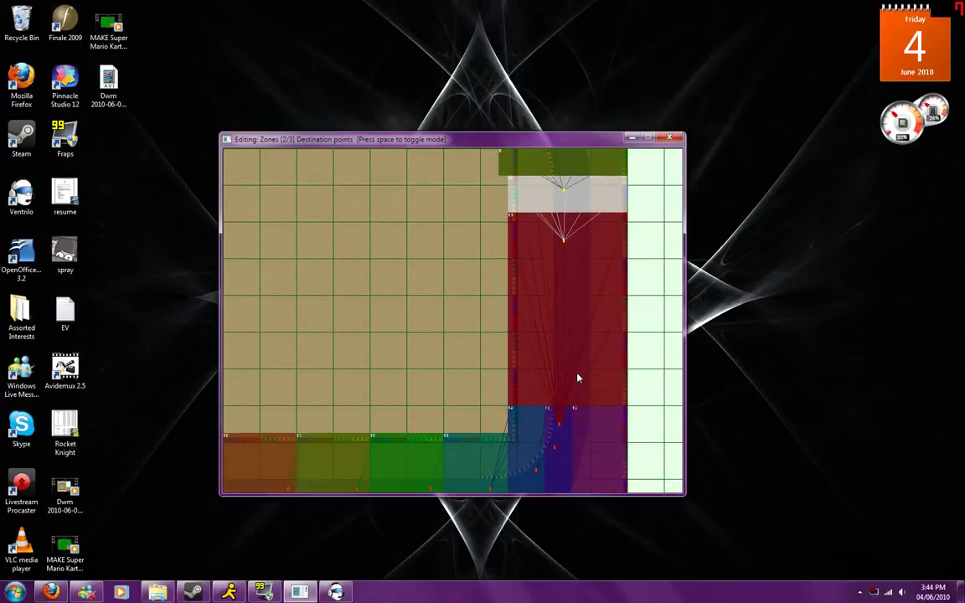
key(3)
key(Down)
key(3)
key(3)
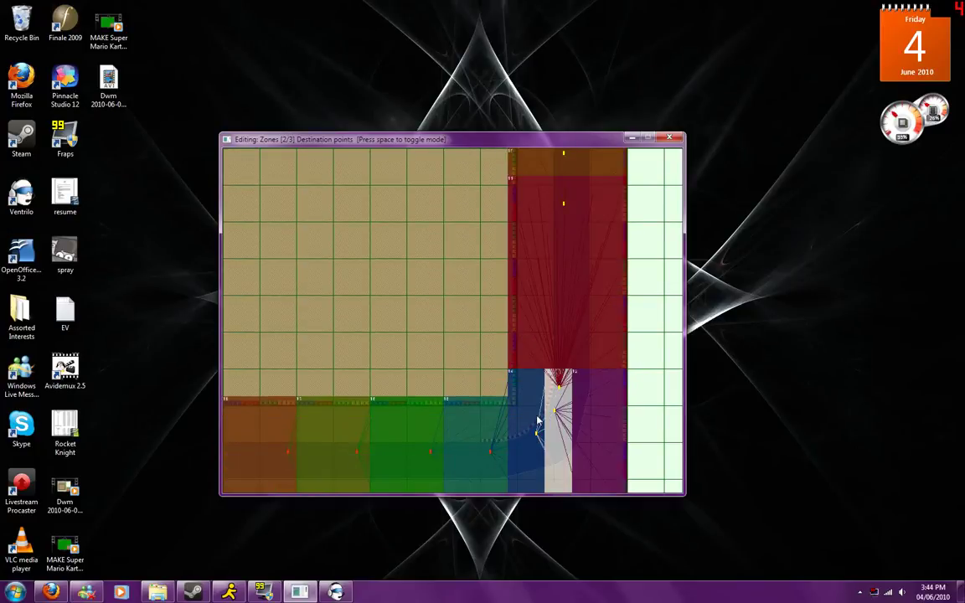
Step: Set the speed value to 3 for the destination points of zones 14 through 18 along the bottom straight
key(3)
key(3)
key(3)
key(3)
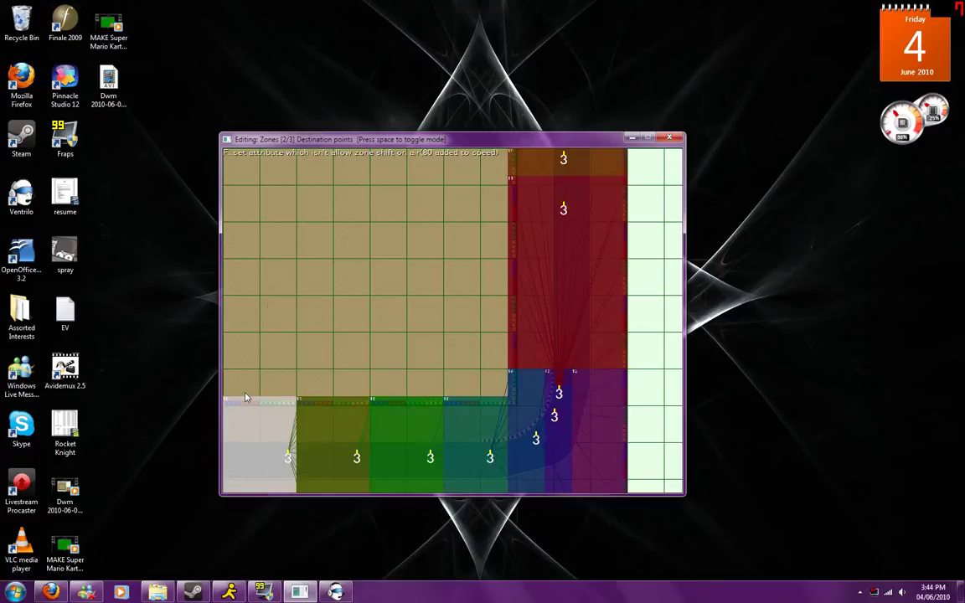
key(Left)
key(Left)
key(Left)
key(Left)
key(Left)
key(Left)
key(3)
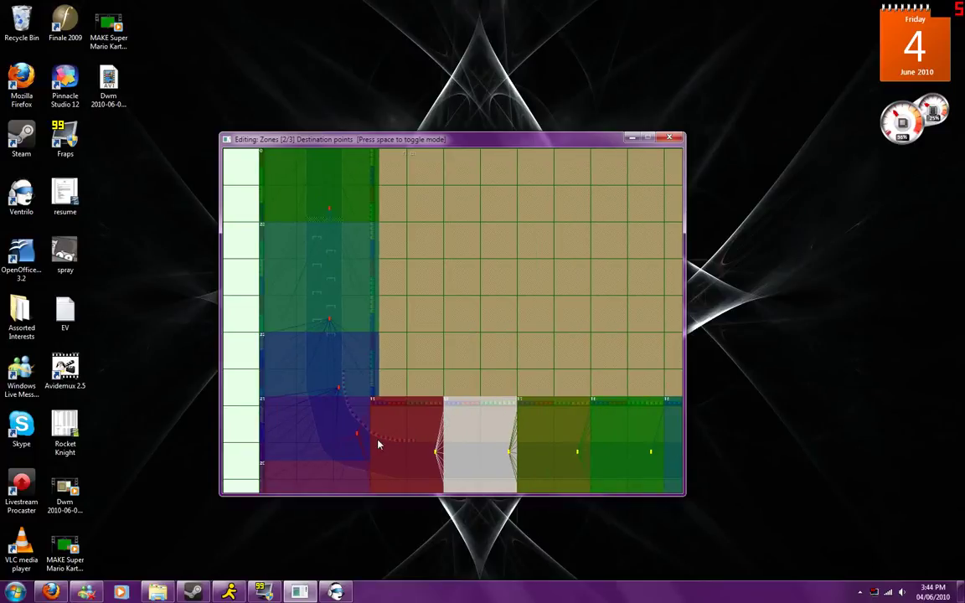
Step: Set the speed value to 3 for the destination points of zones 19 through 23, around the lower-left bend and up the left straight
click(379, 445)
key(Down)
click(342, 438)
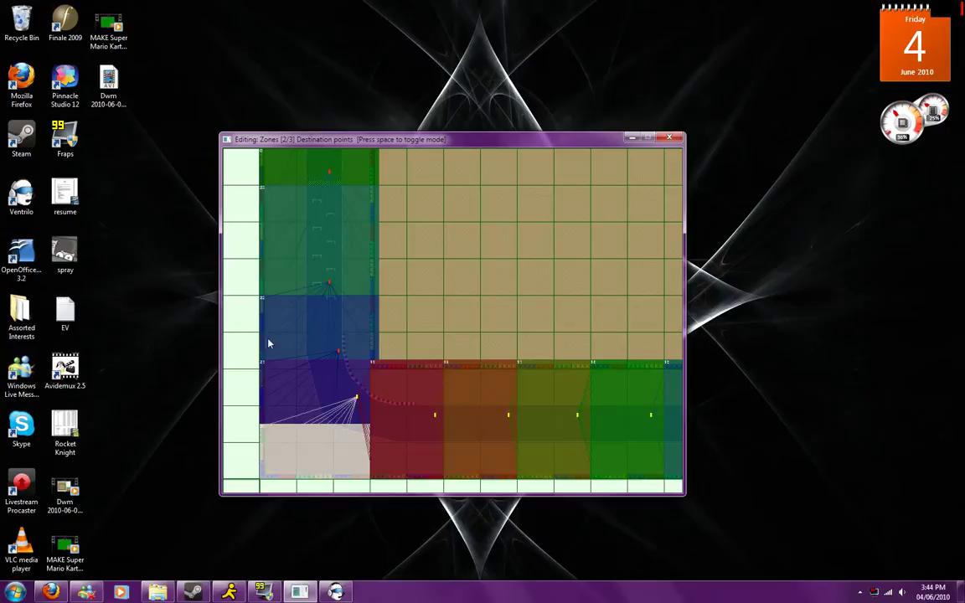
click(338, 350)
click(328, 283)
click(328, 173)
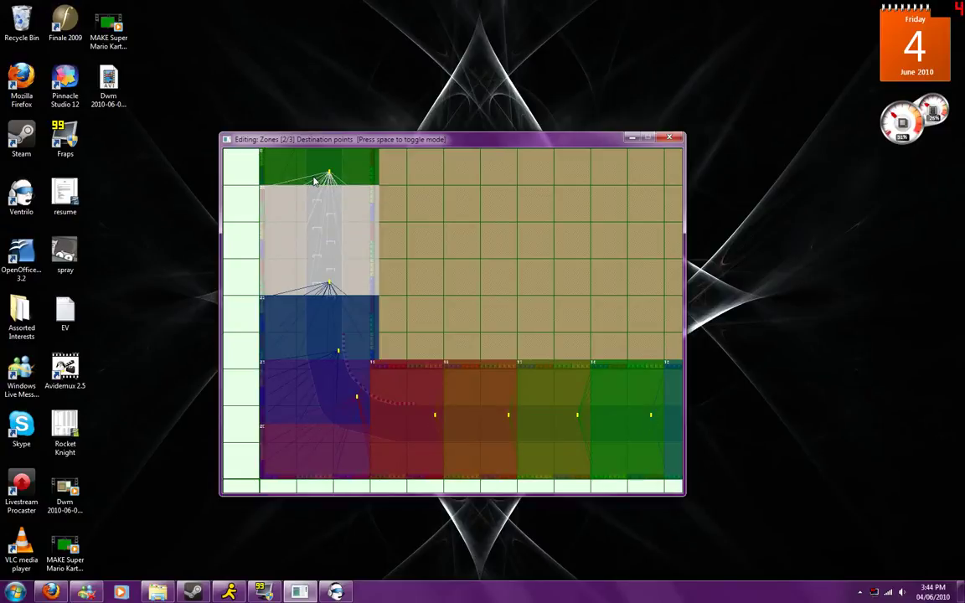
Step: Set the speed value of the destination points of zones 0 and 1, leading into the upper-left bend, to 3
key(Up)
key(Up)
key(Up)
key(Up)
key(Up)
key(Up)
click(314, 377)
key(3)
click(294, 312)
key(3)
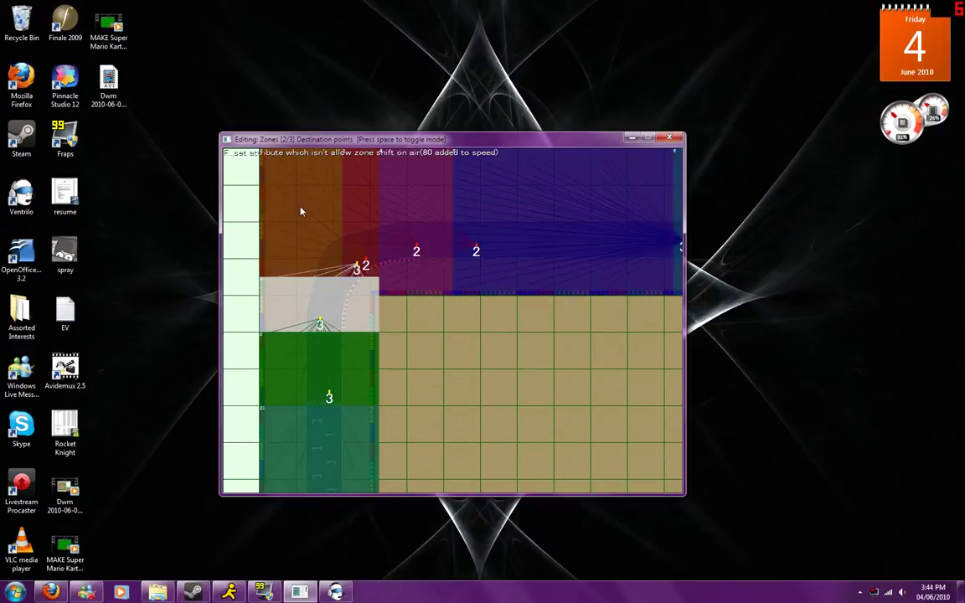
Step: Set the speed value to 3 for the destination points of zones 2 through 4, from the upper-left bend onto the top straight
click(301, 212)
key(3)
click(369, 182)
key(3)
click(419, 186)
key(3)
click(490, 209)
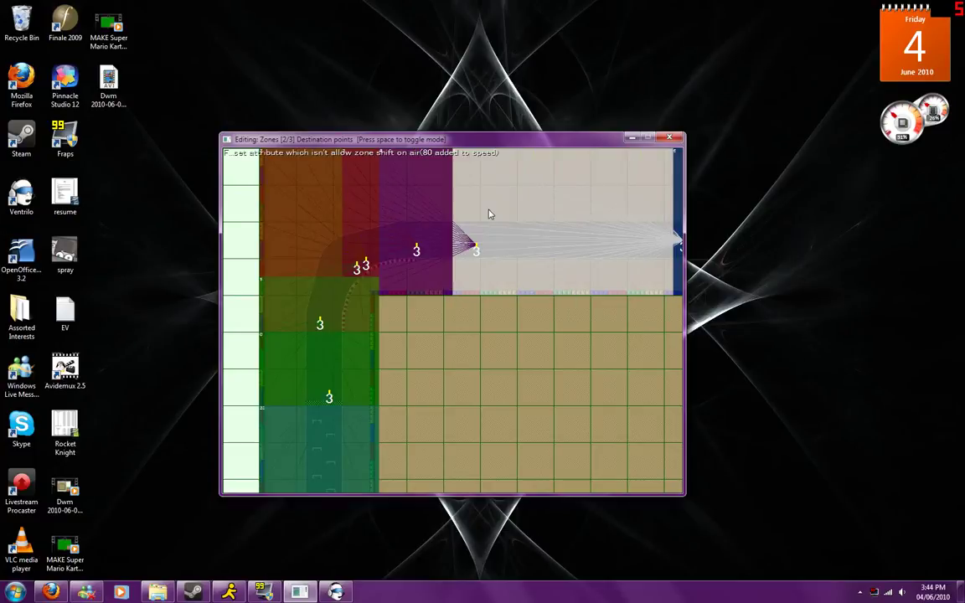
Step: Switch from editing zone destination points to manual tile placement in the track design mode
key(Right)
key(Right)
key(Right)
scroll(522, 189, down, 3)
key(Left)
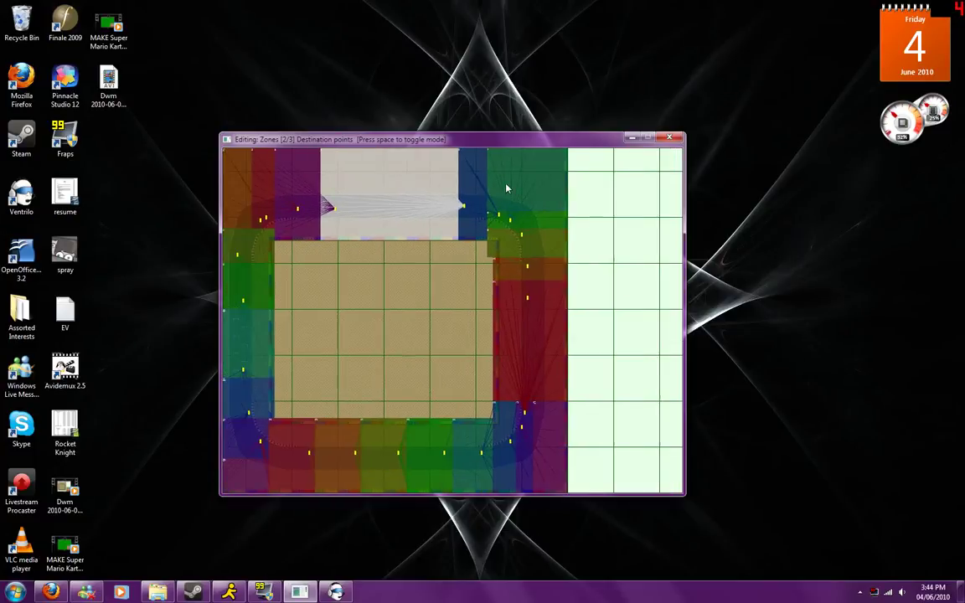
key(Left)
key(Left)
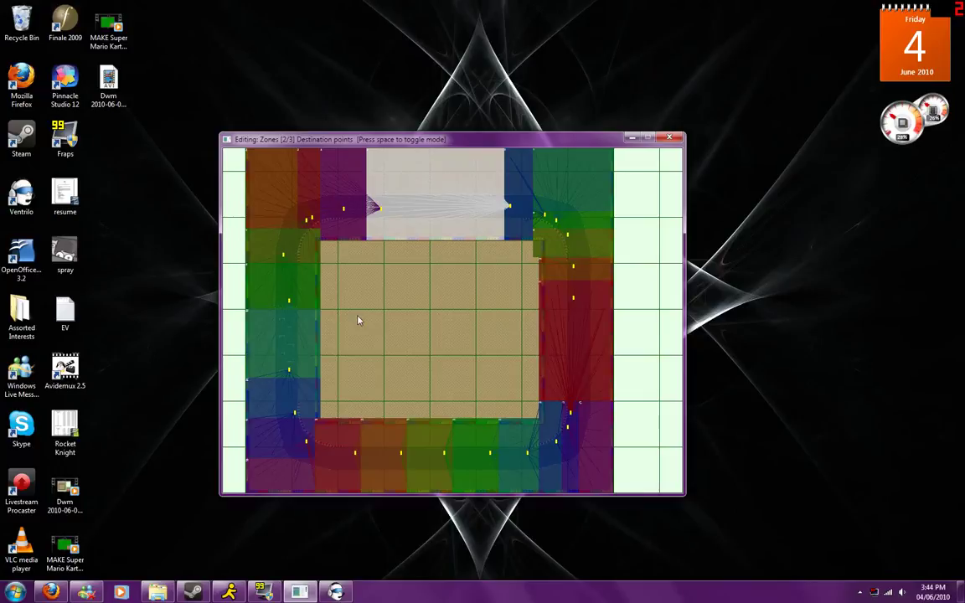
key(space)
key(space)
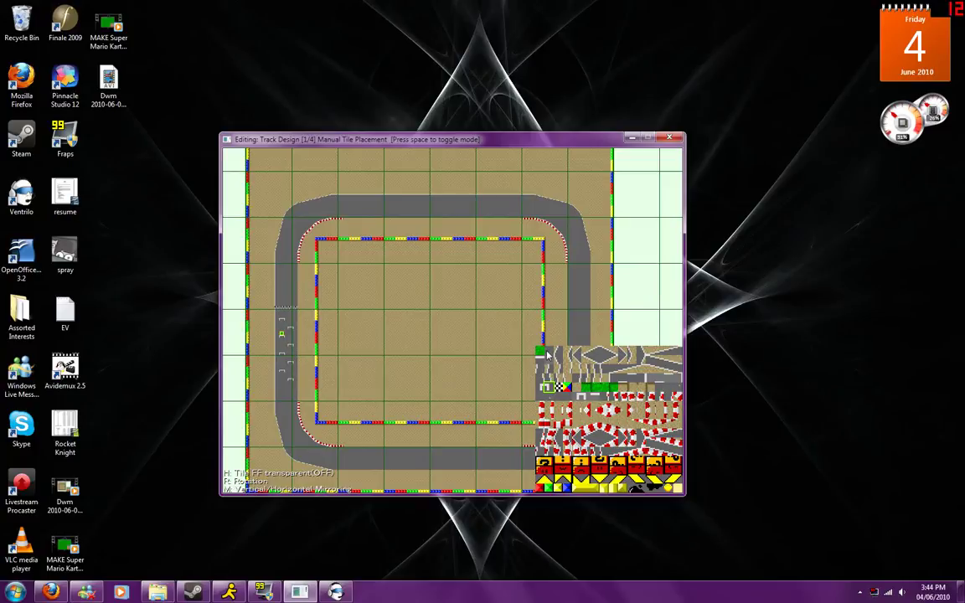
Step: Paint a rectangular outline of plain road tiles in the sandy infield, leaving a small gap above its lower-left corner
scroll(408, 364, up, 1)
scroll(408, 364, up, 2)
key(Right)
key(Right)
key(Right)
key(Right)
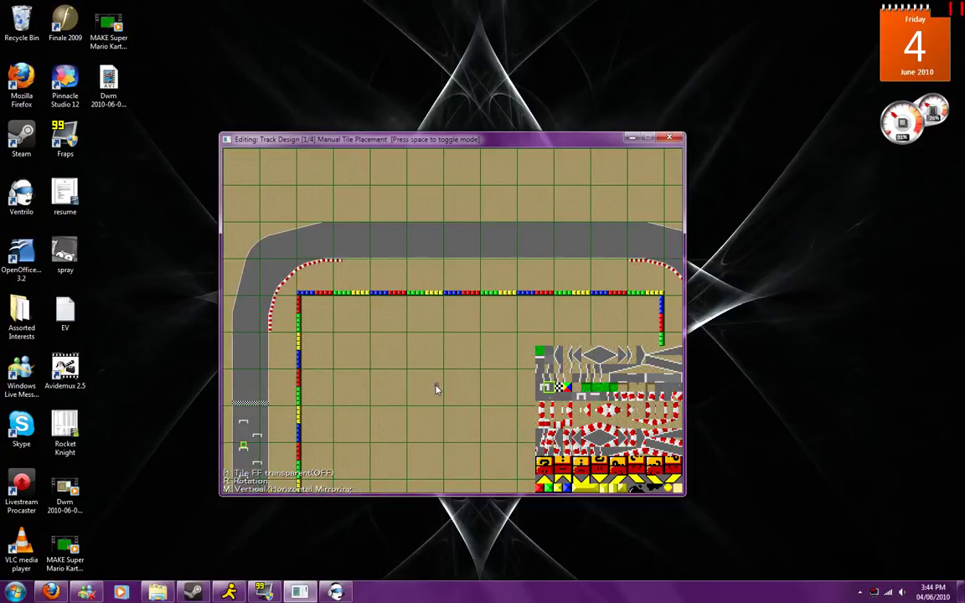
key(Down)
key(Down)
key(Down)
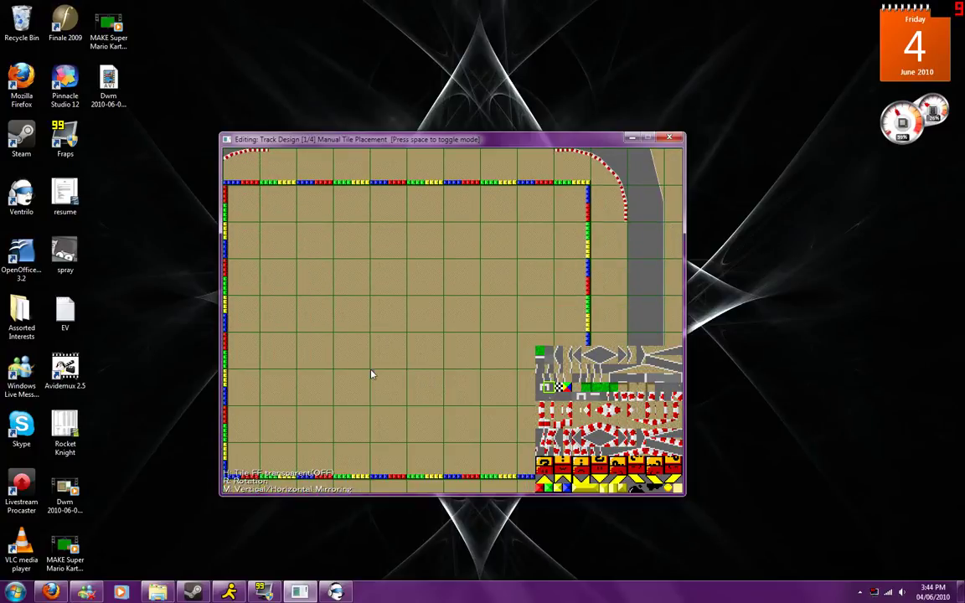
key(Right)
key(Up)
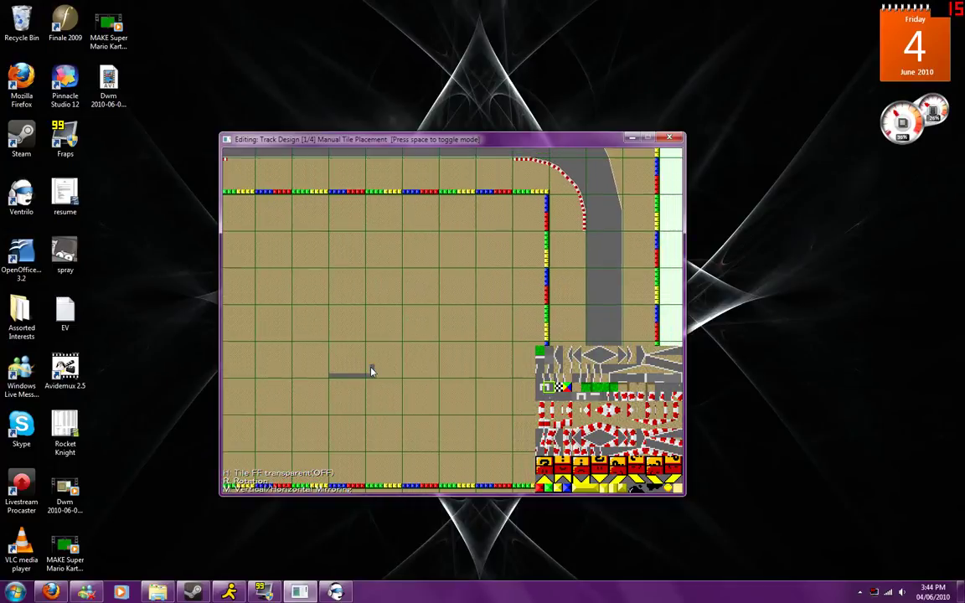
key(Left)
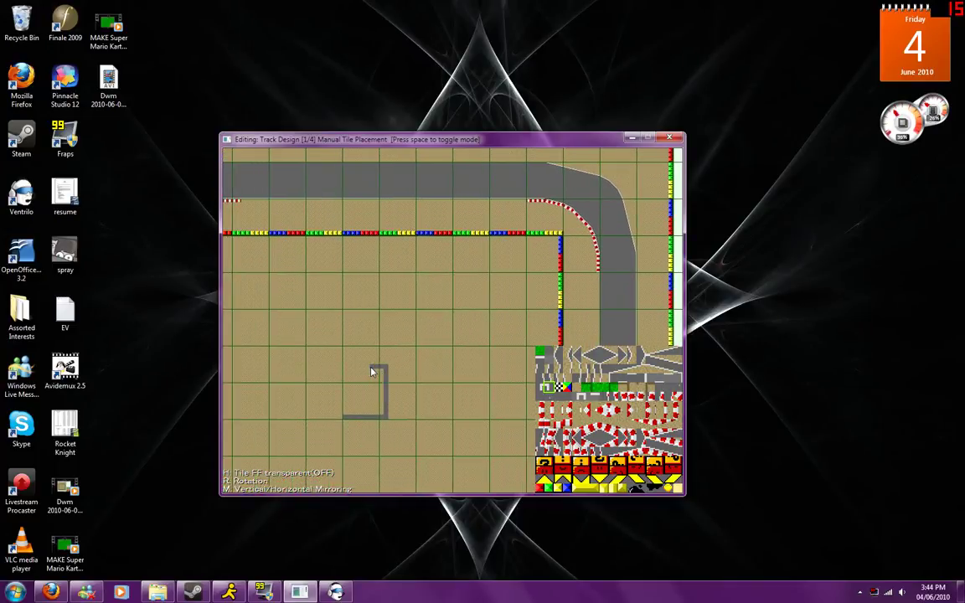
key(Down)
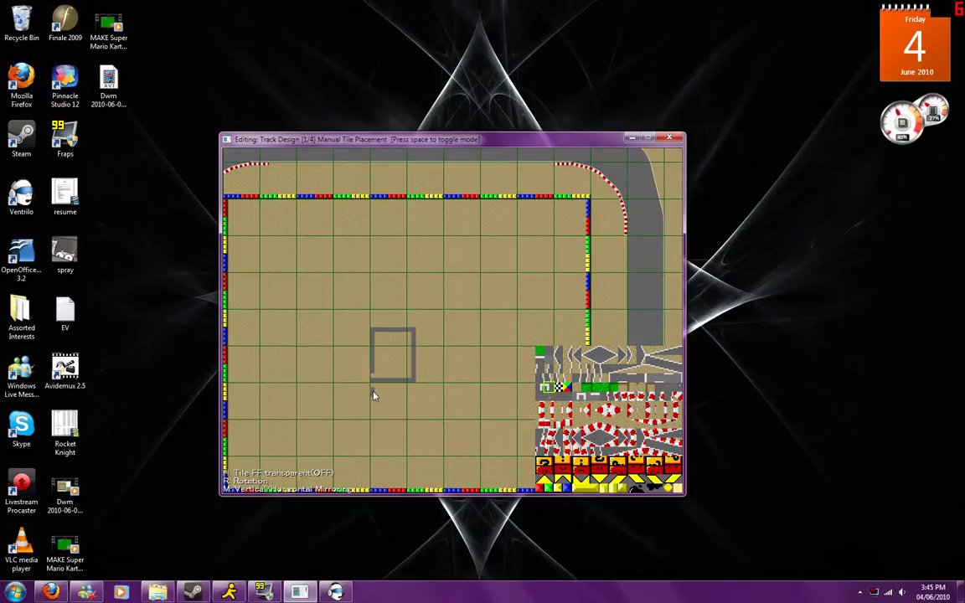
Step: Paint a second, smaller road loop diagonally below the first, joined to it by a shared horizontal road that forms a crossing
key(Down)
key(Left)
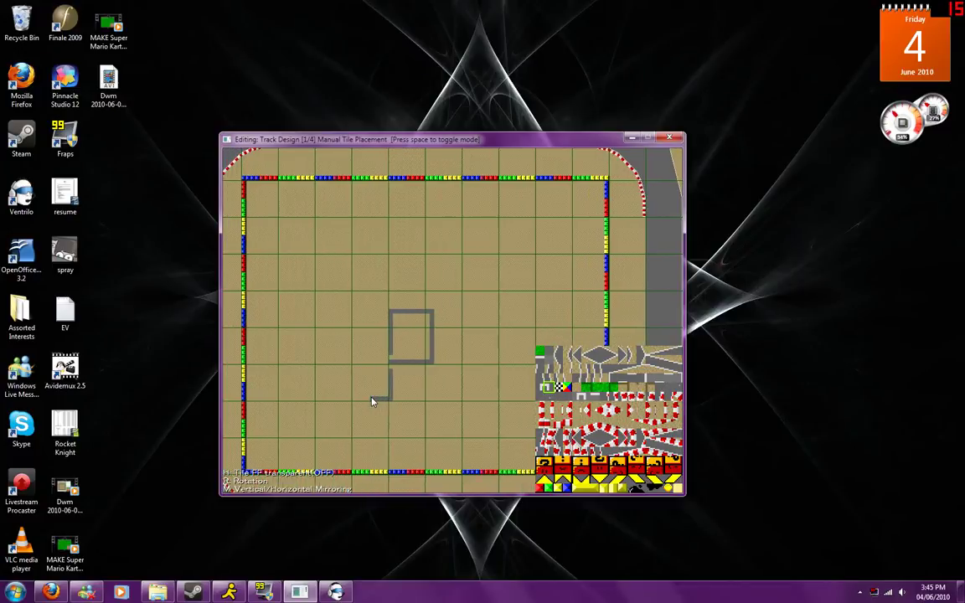
key(Left)
key(Up)
key(Up)
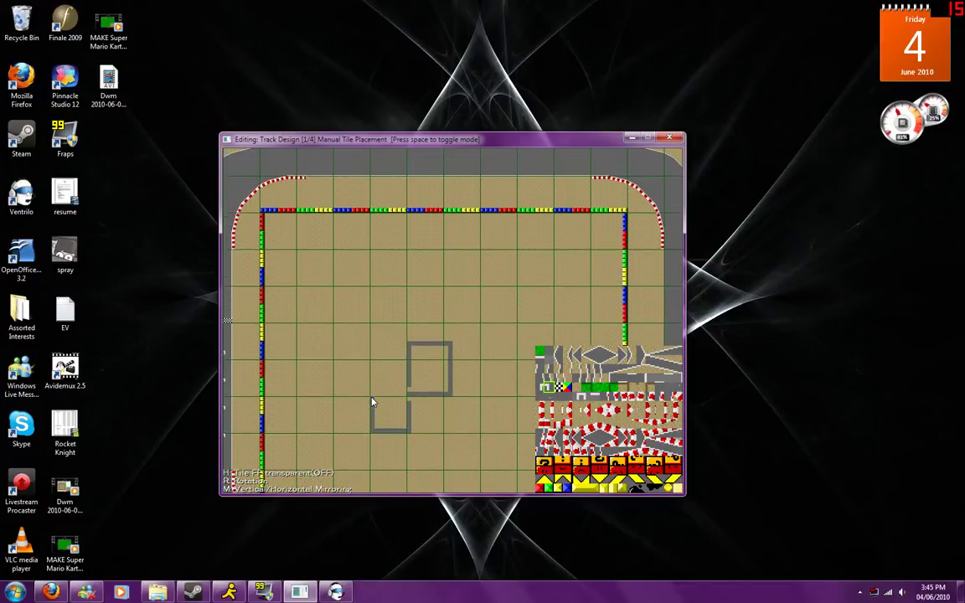
key(Right)
key(Right)
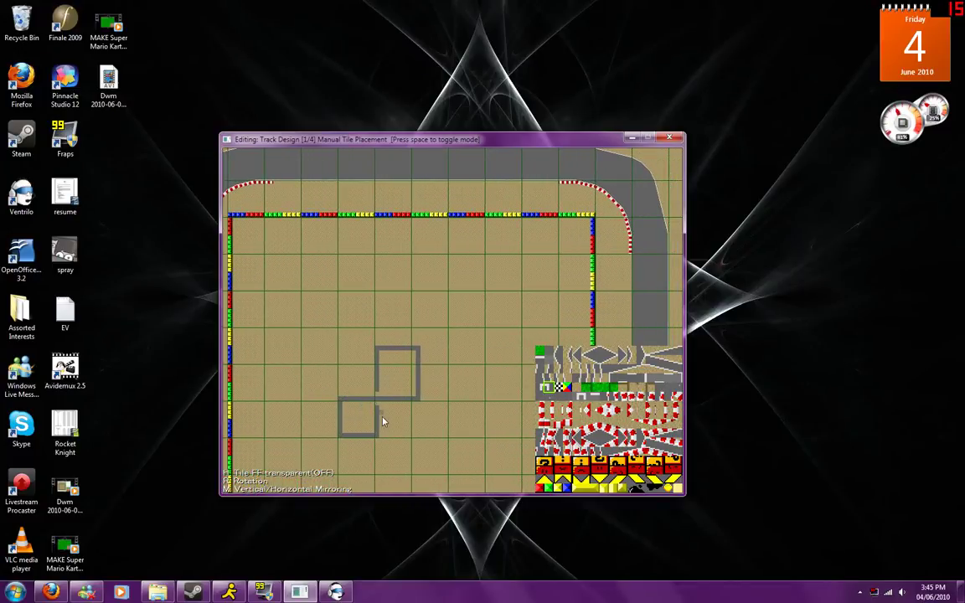
Step: Place a row of four red block tiles directly above and another directly below the horizontal road at the crossing of the two loops
click(428, 492)
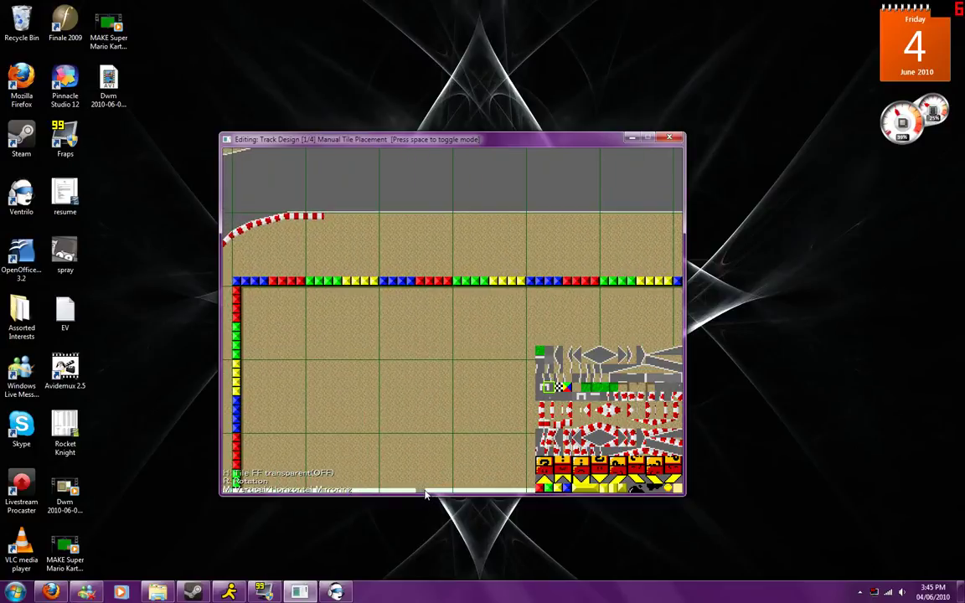
key(Down)
key(Down)
key(Down)
key(Down)
key(Down)
key(Right)
key(Right)
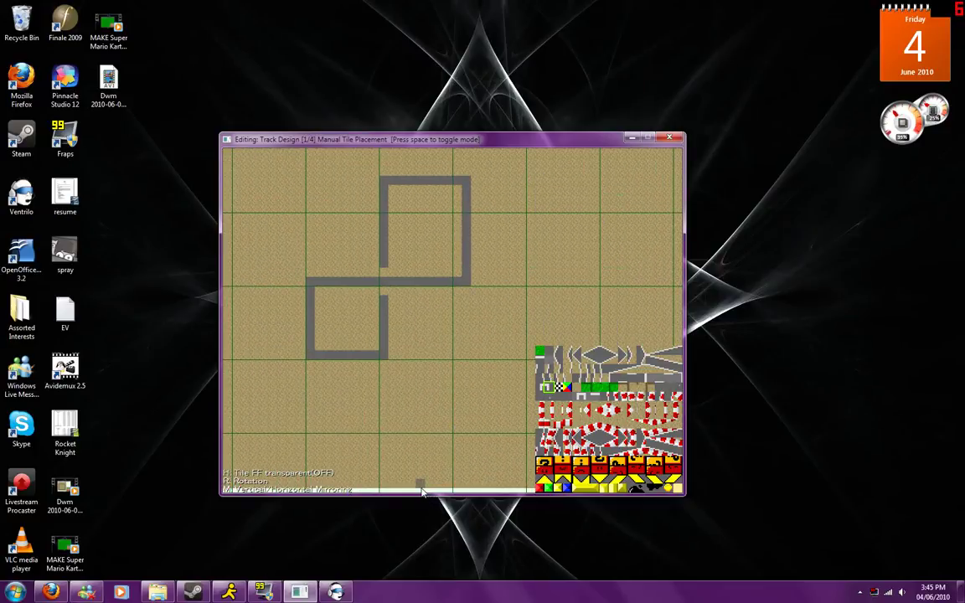
scroll(417, 487, up, 4)
key(Right)
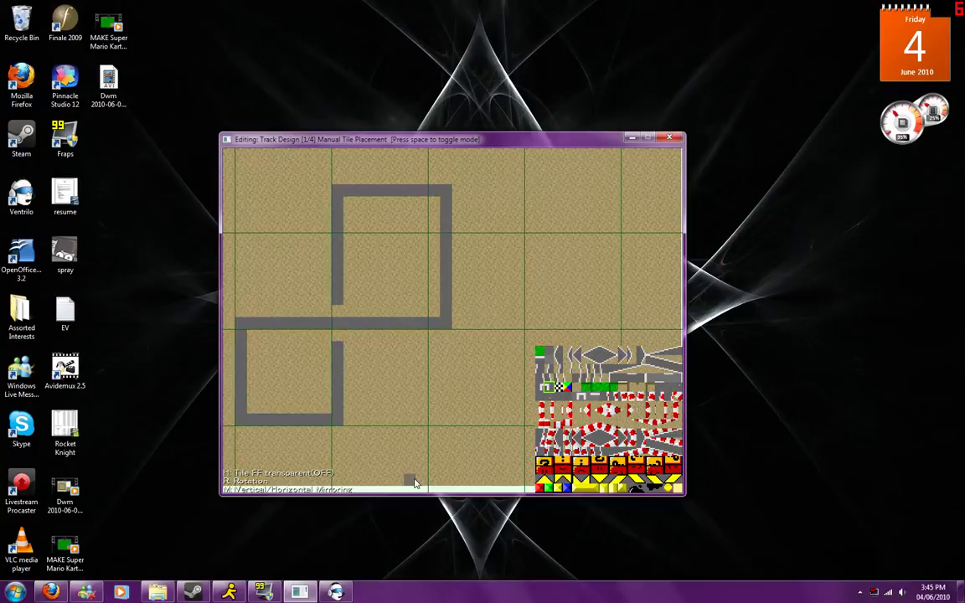
key(Left)
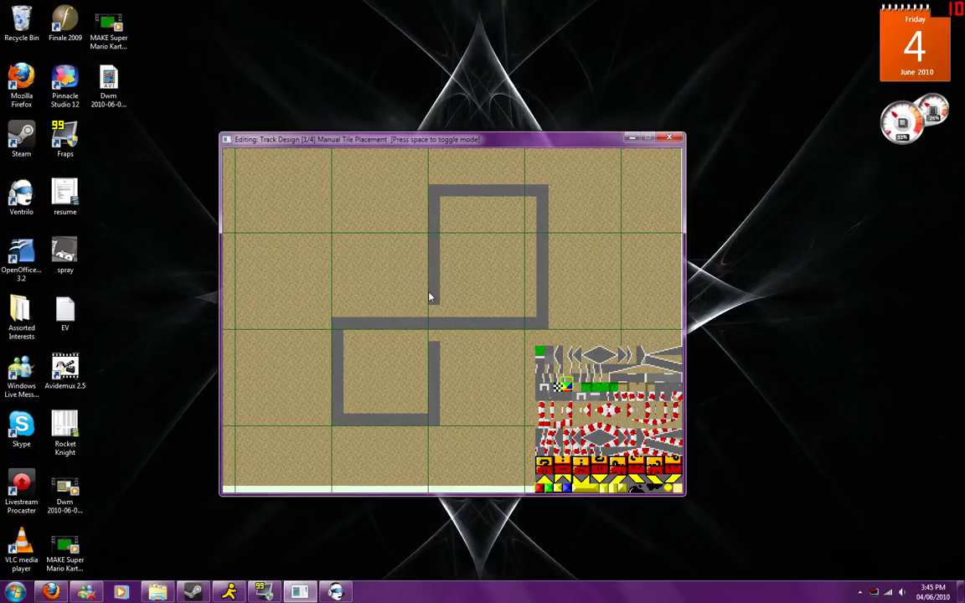
click(411, 338)
key(Right)
click(411, 337)
key(Right)
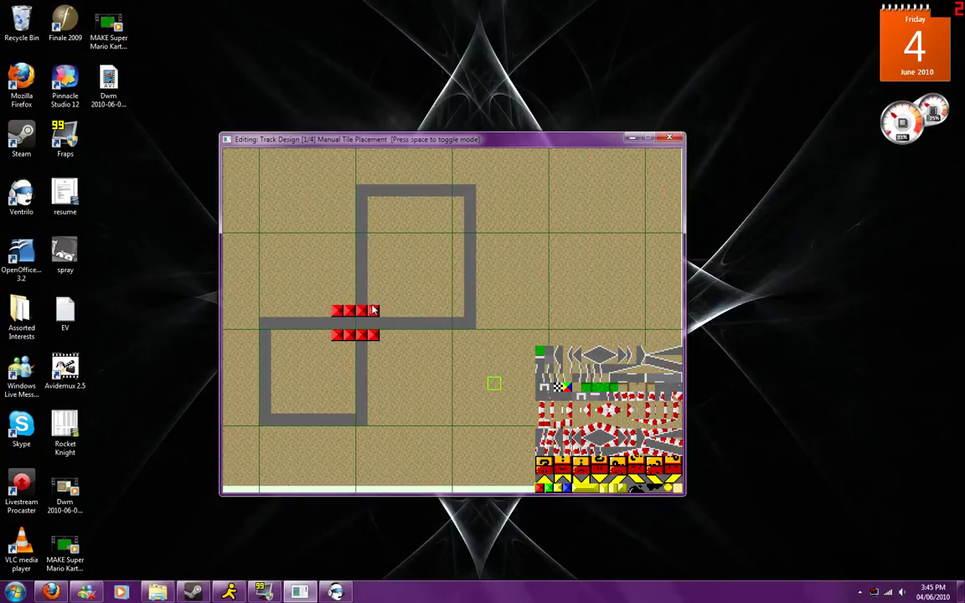
Step: Return to editing zone destination points and set the no-zone-shift-in-air attribute (80 added to speed) for the orange zone on the bottom straight
click(373, 310)
scroll(371, 331, down, 4)
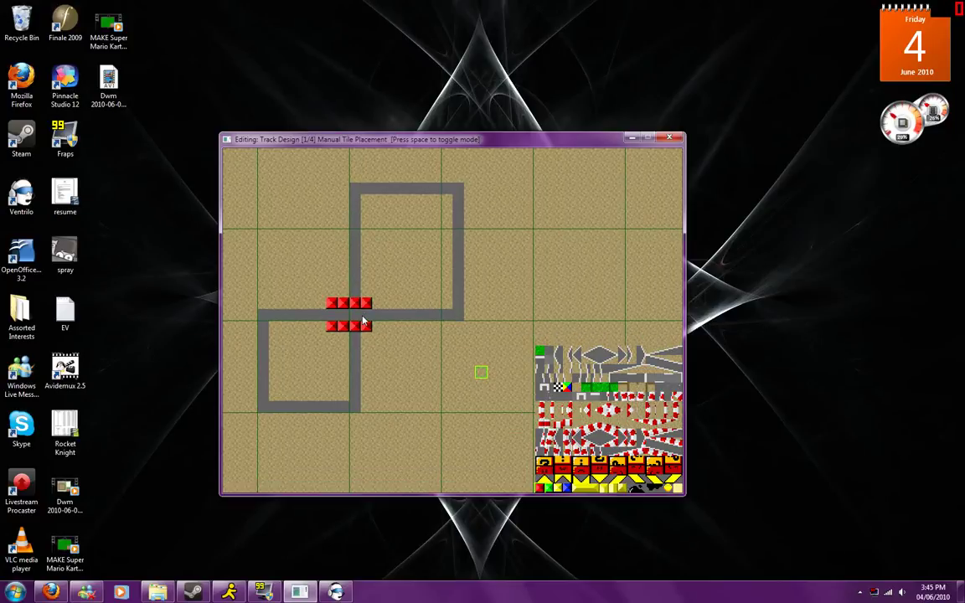
scroll(351, 306, down, 2)
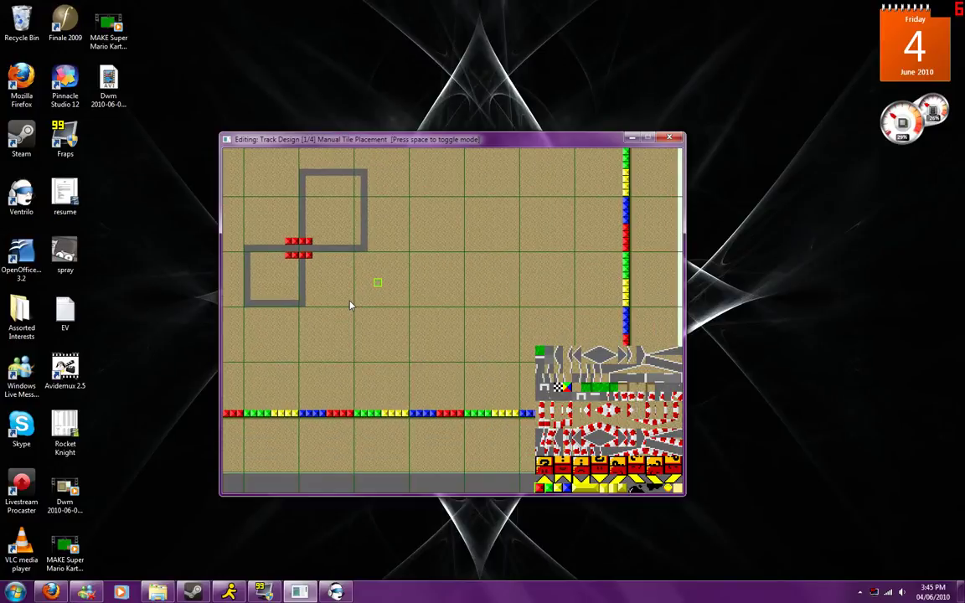
key(Left)
key(Left)
key(Left)
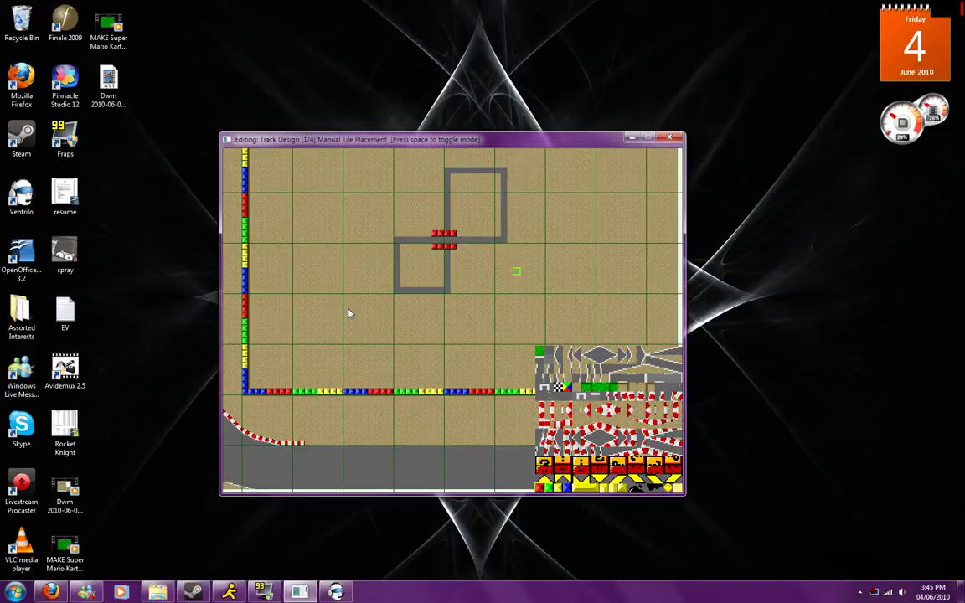
scroll(349, 309, down, 3)
key(Left)
key(Left)
key(Up)
key(Up)
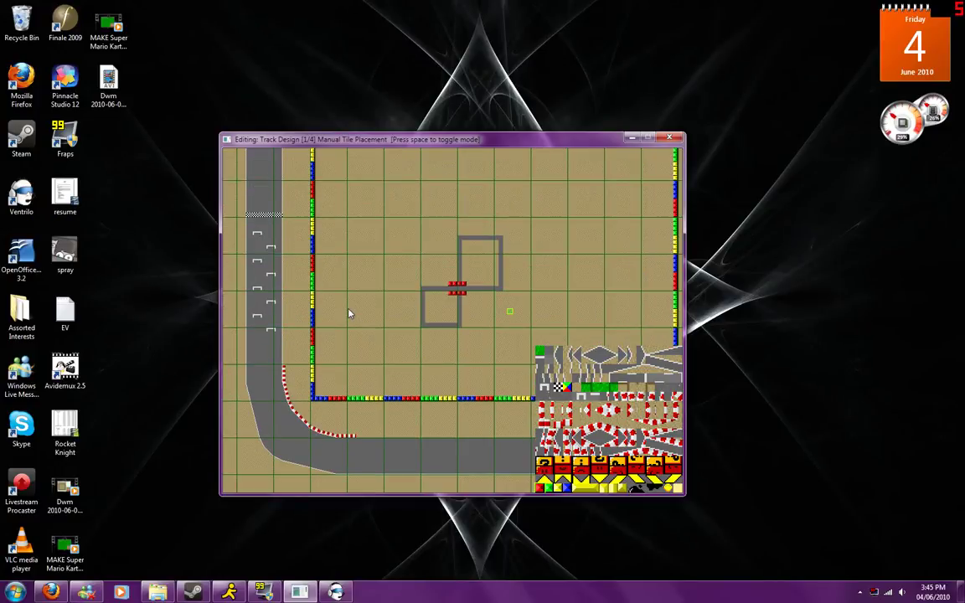
key(F2)
key(space)
key(space)
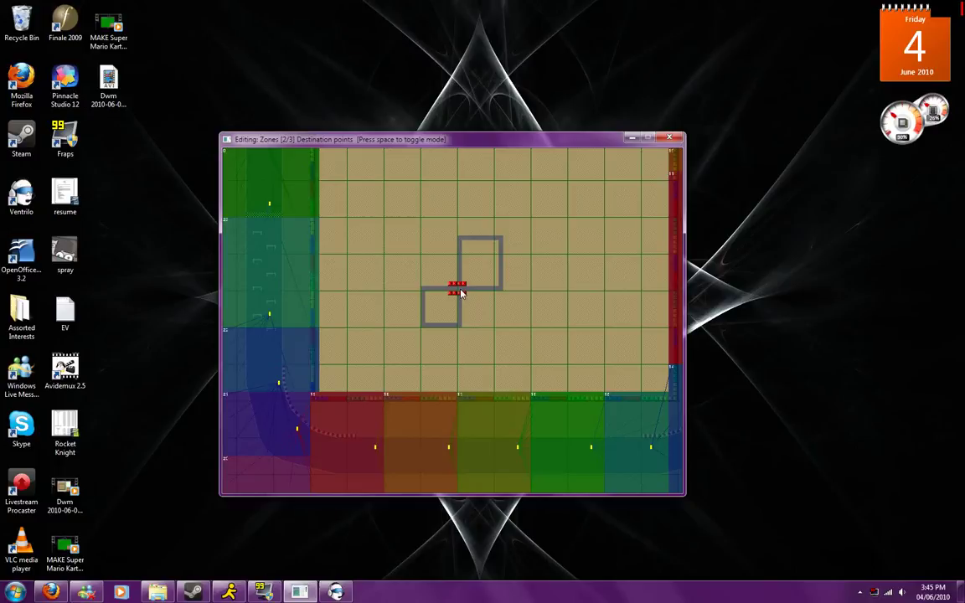
click(416, 452)
key(f)
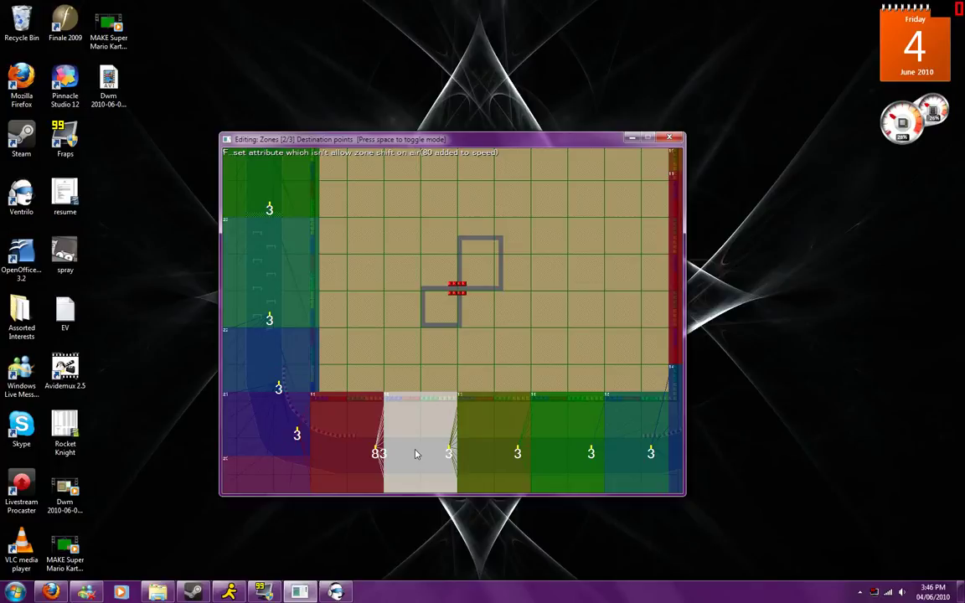
Step: Erase the example road crossing and its red blocks from the infield by covering them with sand tiles in manual tile placement
scroll(444, 441, up, 2)
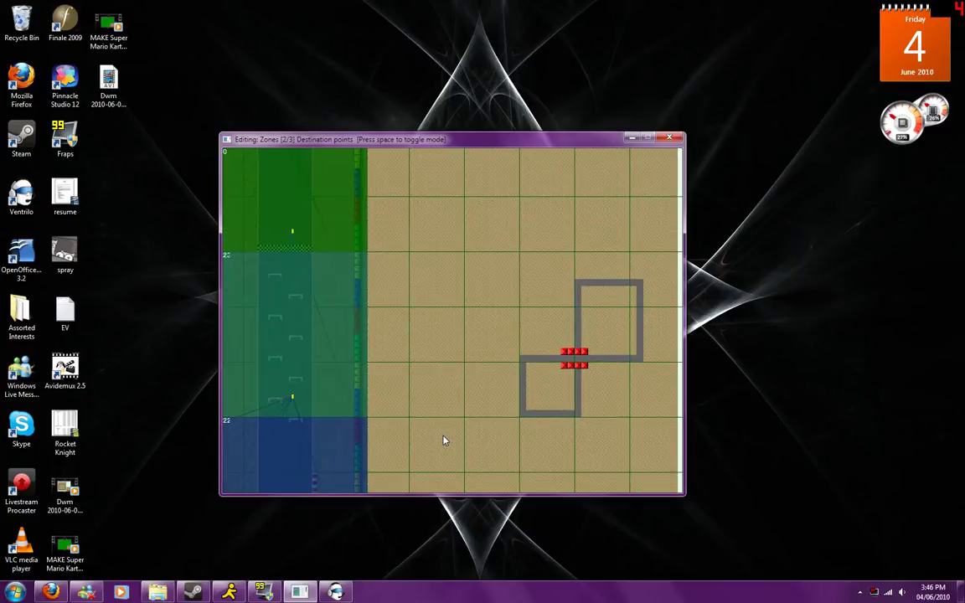
scroll(444, 441, up, 1)
key(Right)
key(Right)
key(Right)
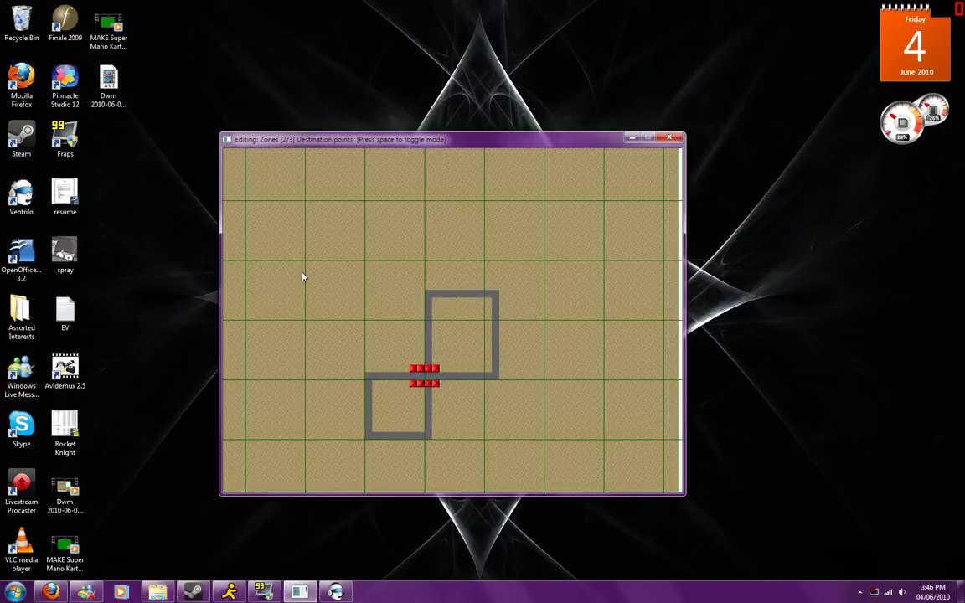
key(F1)
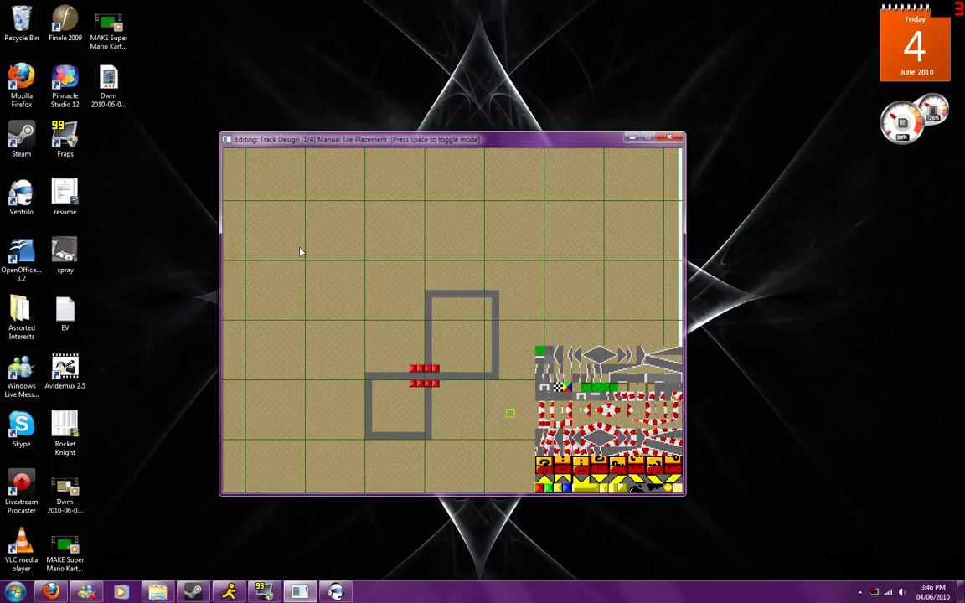
drag(298, 246, 373, 329)
drag(410, 287, 341, 373)
right_click(329, 360)
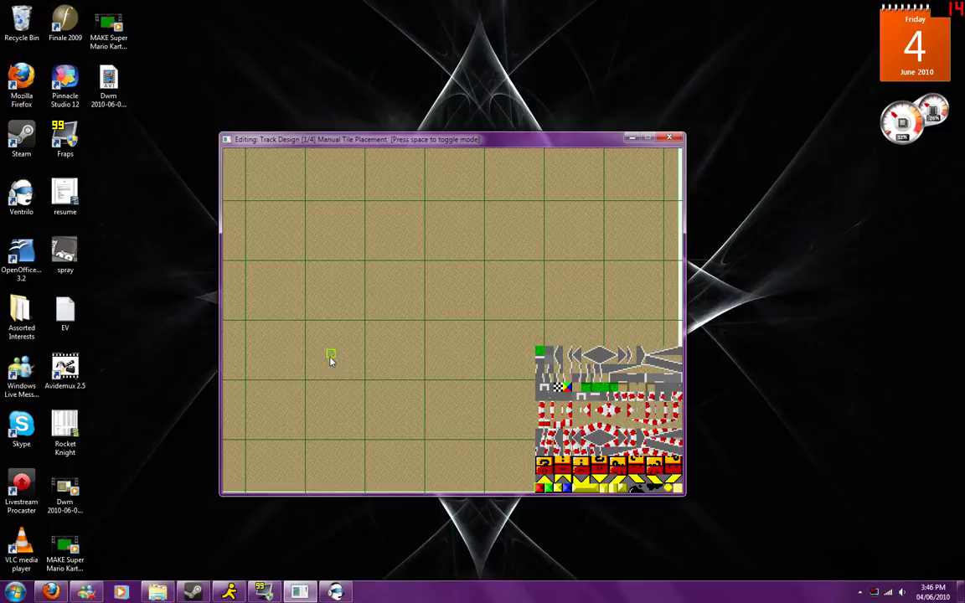
Step: Show the lap indicator line among the track's zones and switch to object placement
scroll(323, 362, down, 5)
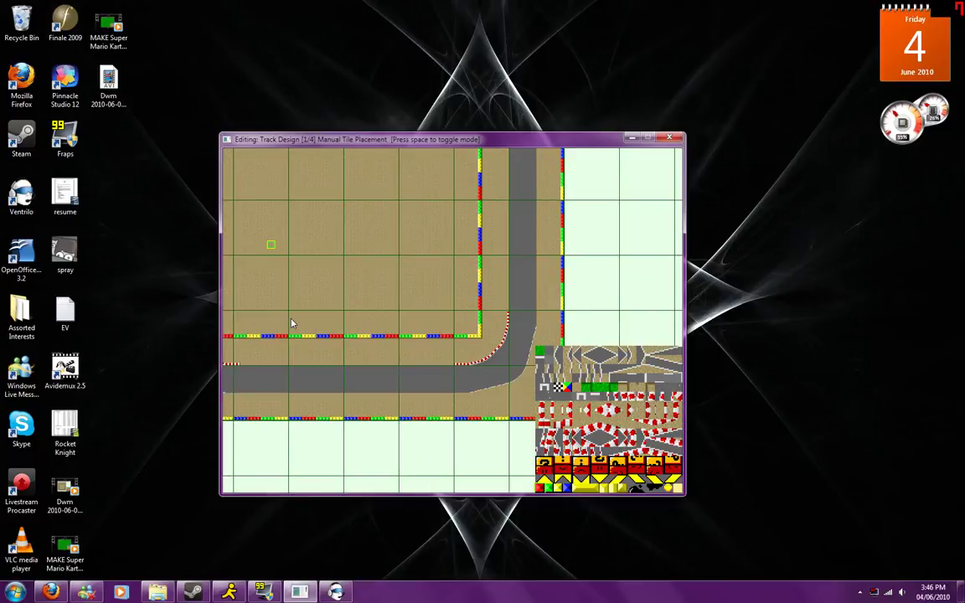
key(Left)
key(Left)
key(Left)
key(Up)
key(Up)
key(Up)
key(Up)
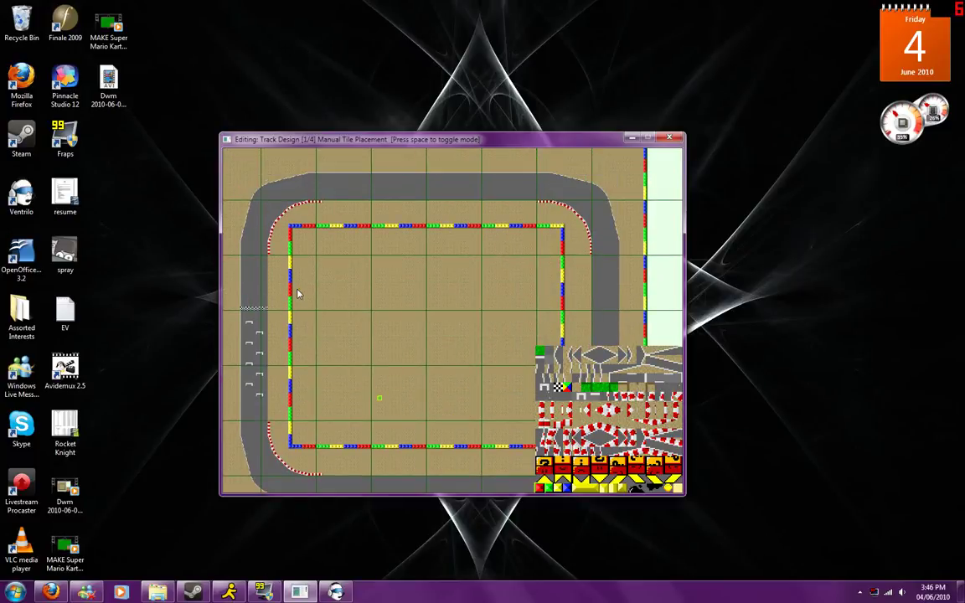
key(F2)
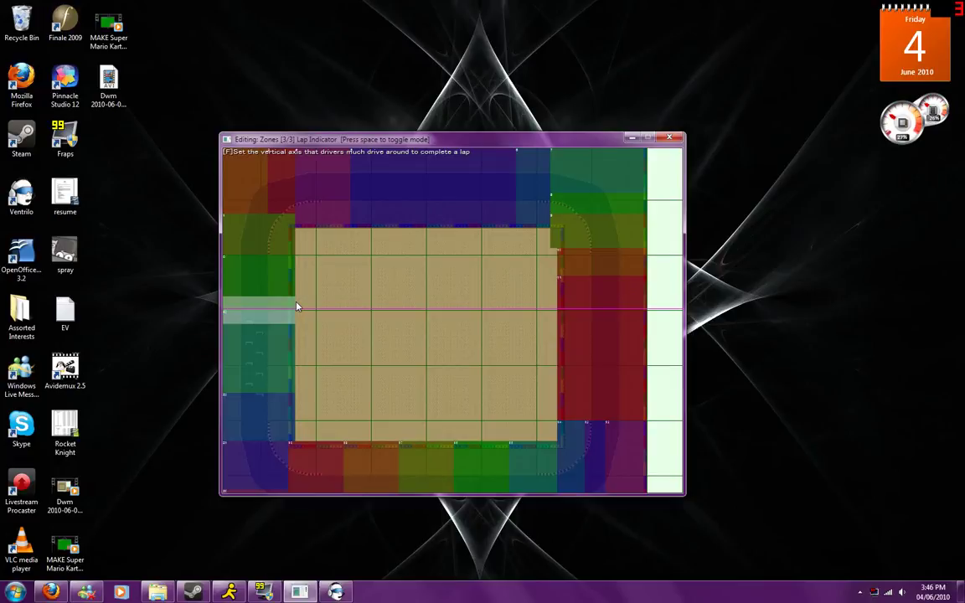
key(F2)
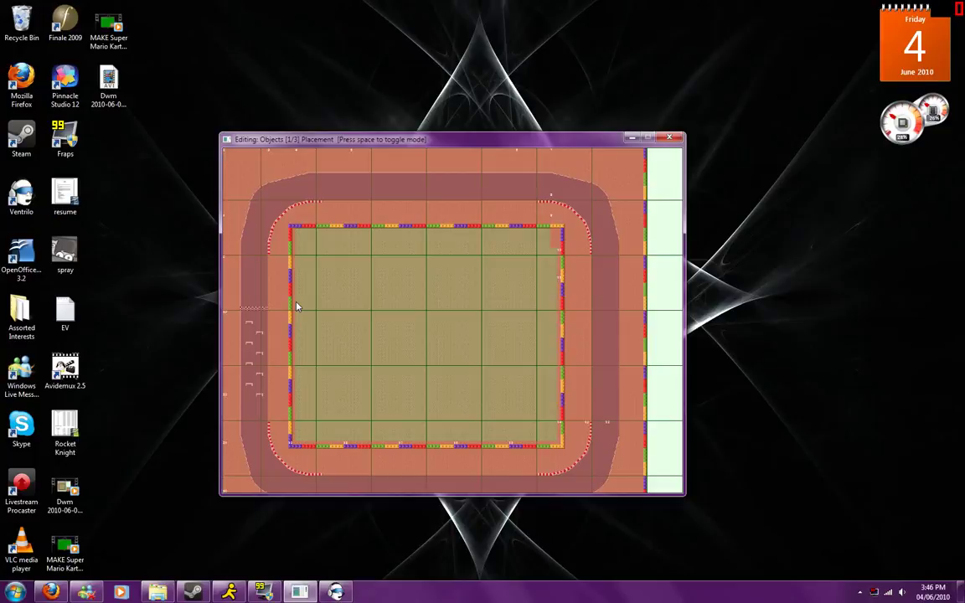
Step: Place objects 0-0 through 0-3 in a cluster on the road at the track's upper-left curve
key(Left)
key(Left)
key(Up)
key(Up)
key(Up)
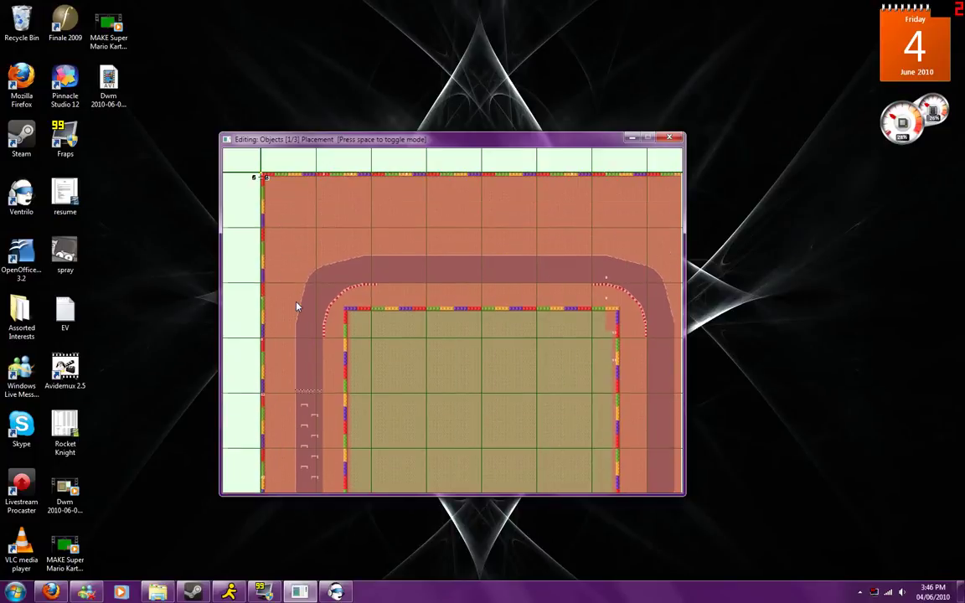
key(Right)
key(Down)
key(Down)
key(Left)
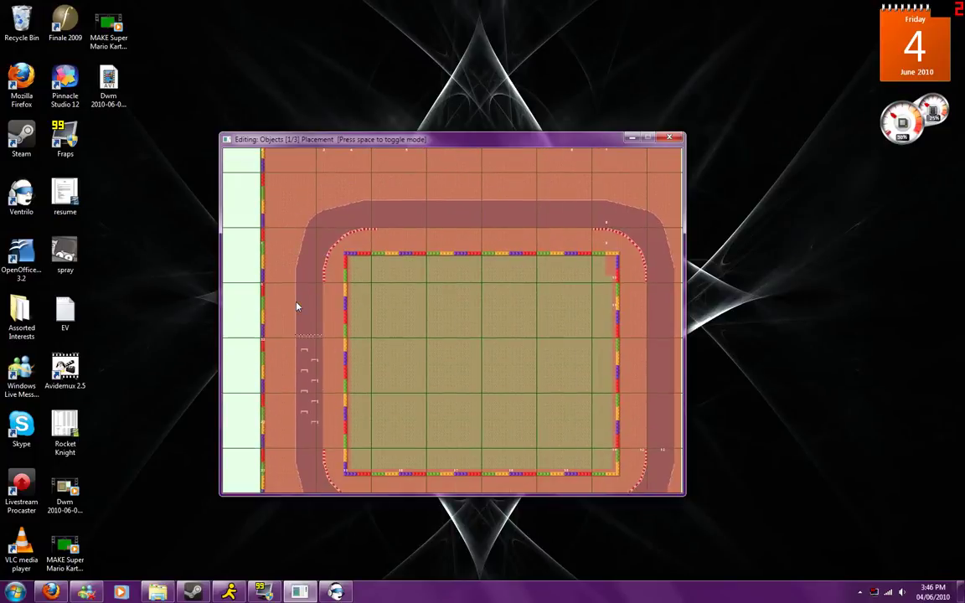
key(Up)
scroll(296, 307, up, 1)
scroll(296, 307, left, 1)
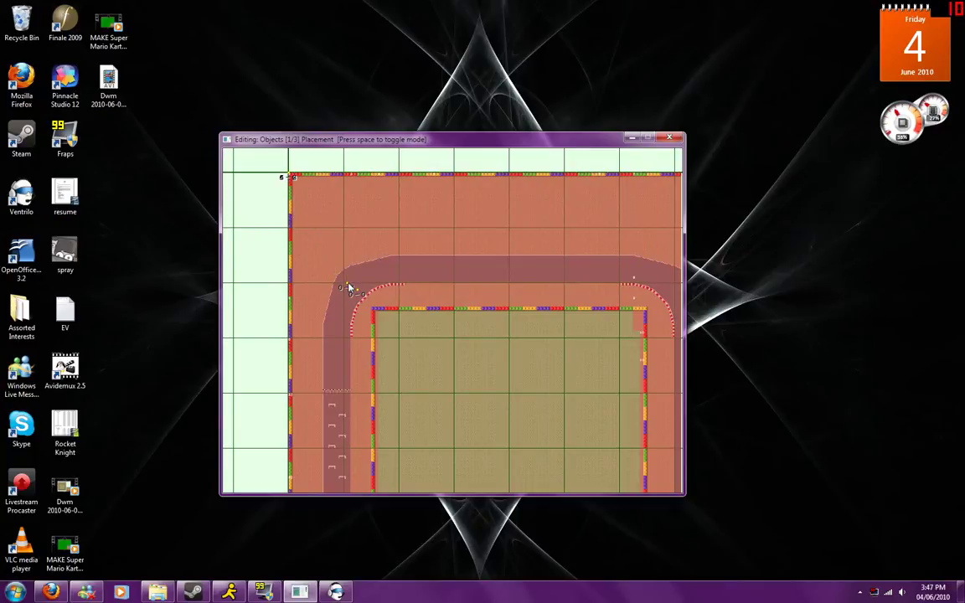
click(349, 287)
click(341, 305)
click(362, 279)
Step: Switch to object visibility and set the second value of the upper row to 04
key(space)
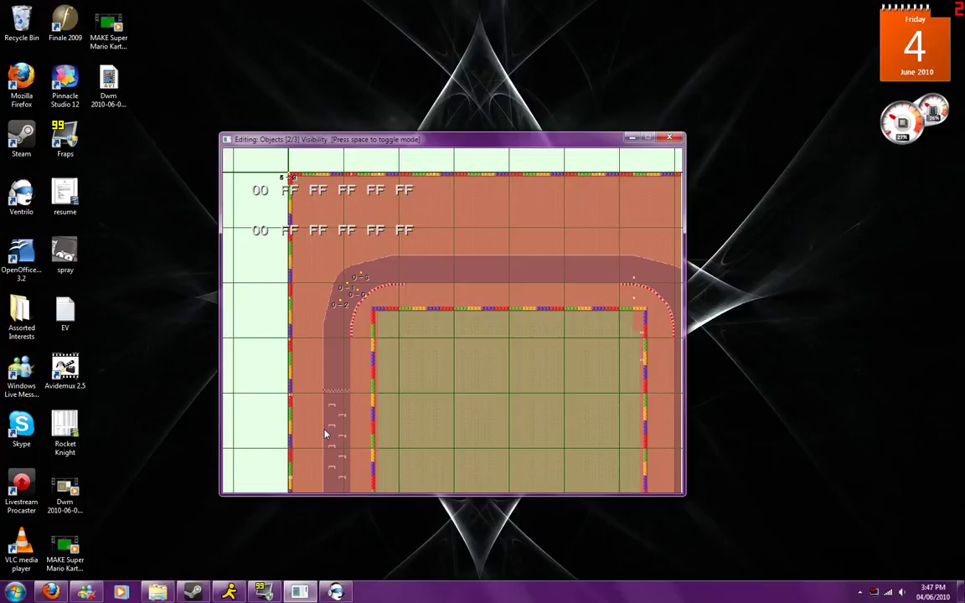
click(290, 192)
click(291, 192)
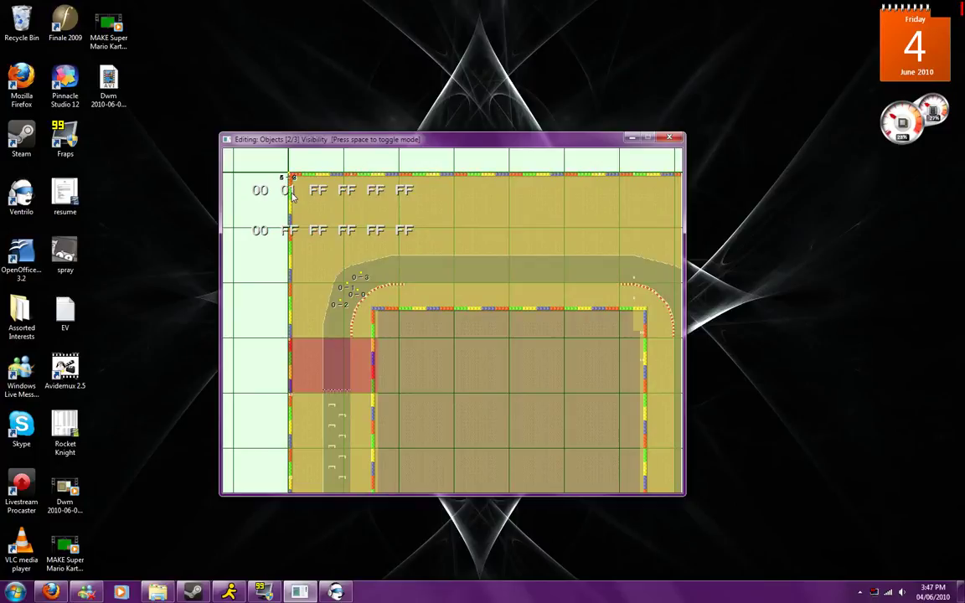
click(290, 192)
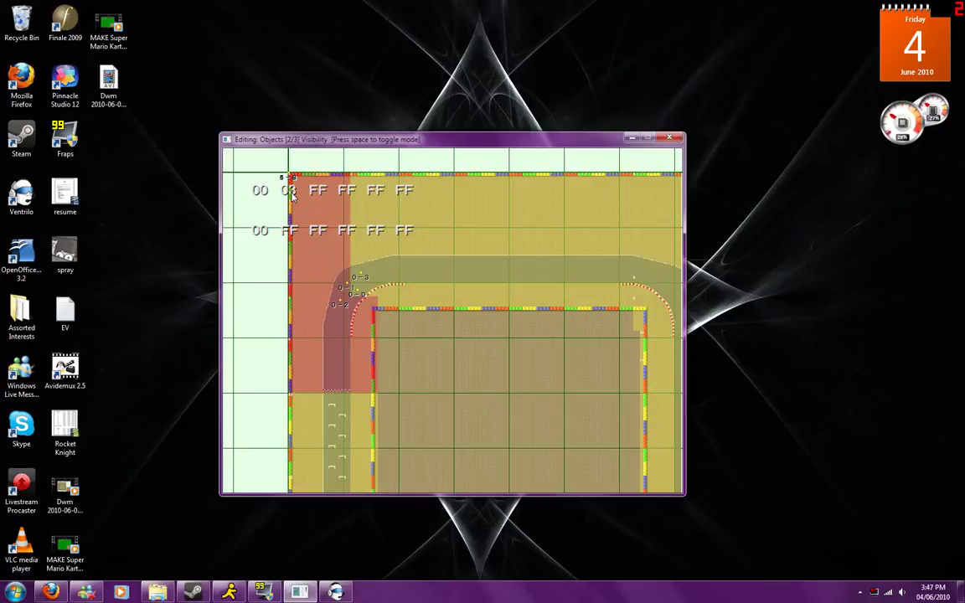
click(291, 192)
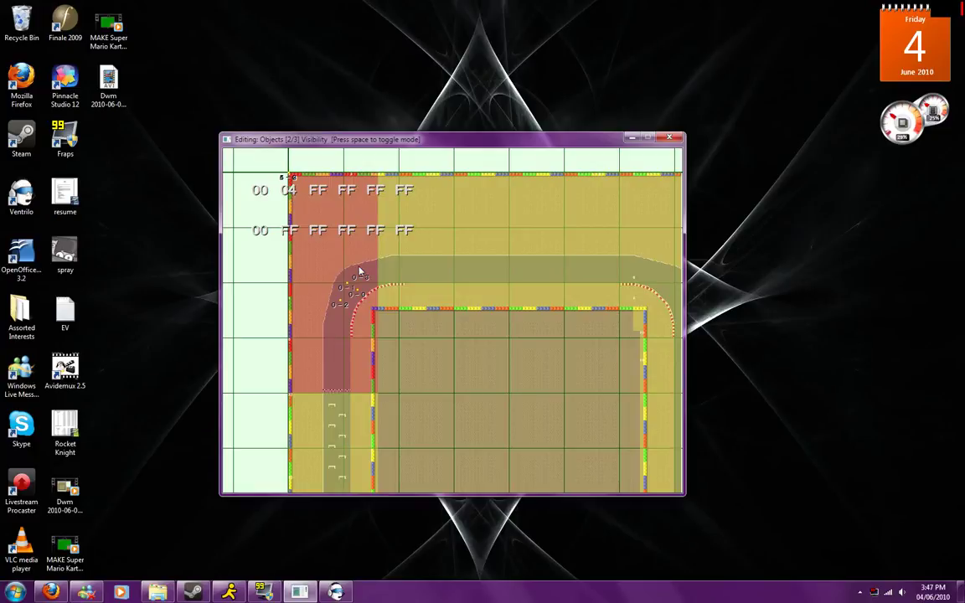
Step: Return to object placement and move objects 0-0 through 0-3 to the start of the top straight, just past the upper-left curve
key(space)
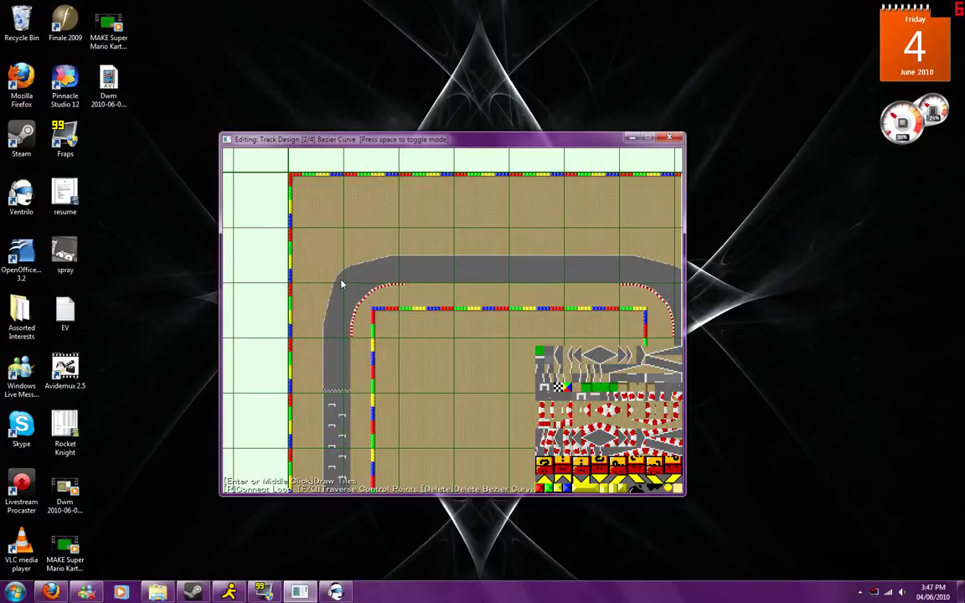
key(space)
key(space)
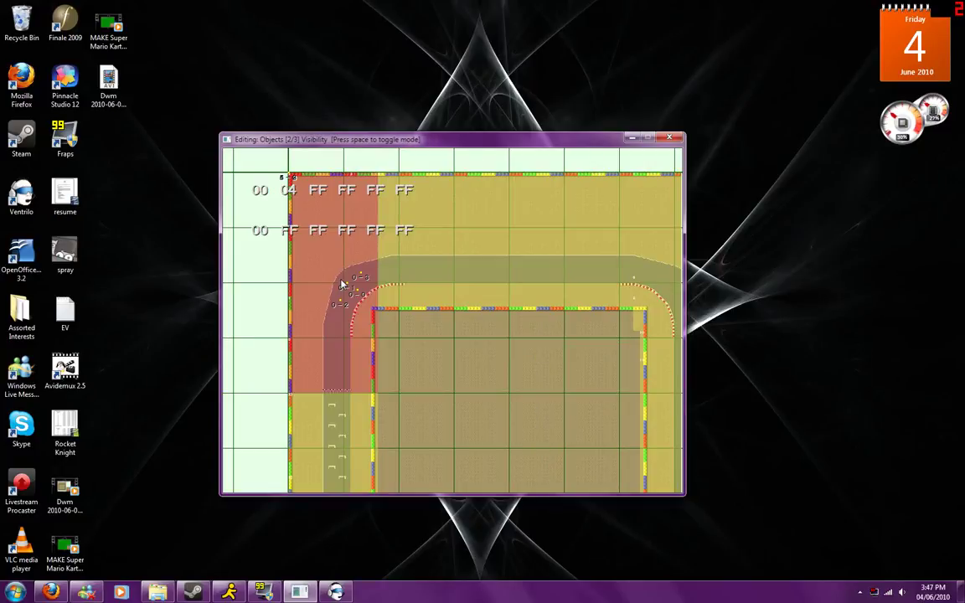
key(space)
key(space)
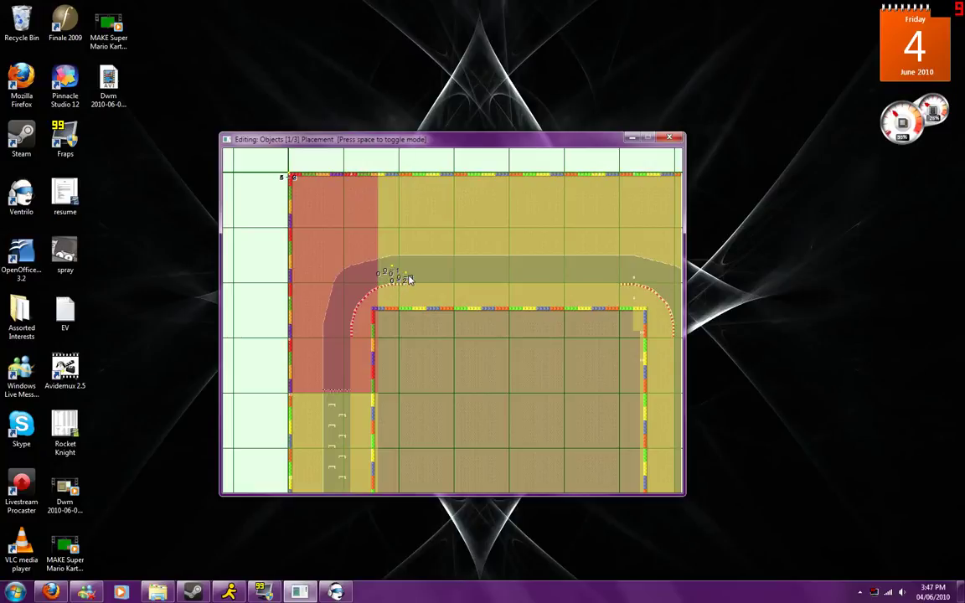
Step: Set the second object visibility value to 05 in the upper row and to 07 in the rear view row
key(space)
click(290, 192)
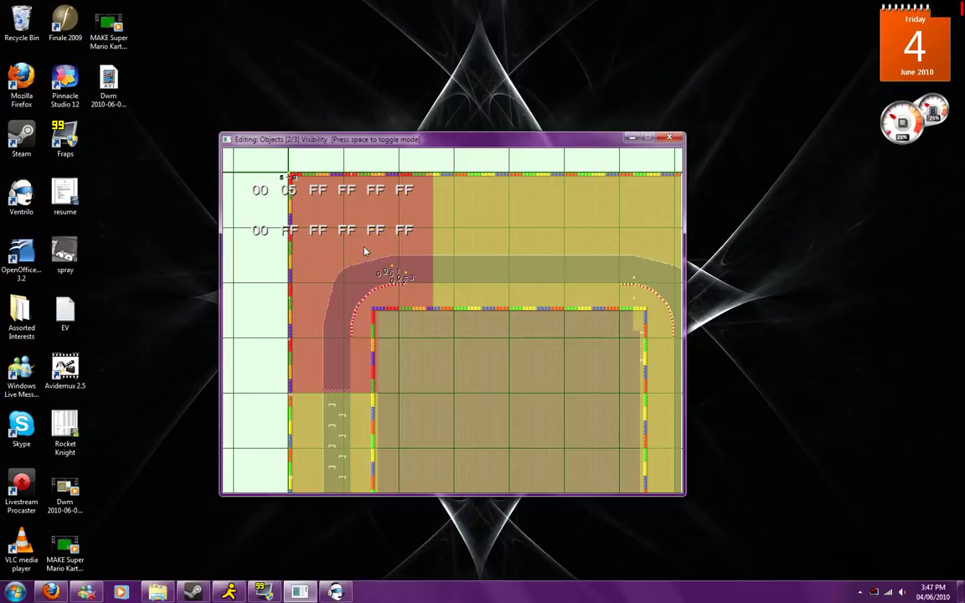
click(288, 231)
click(287, 231)
click(288, 231)
click(287, 231)
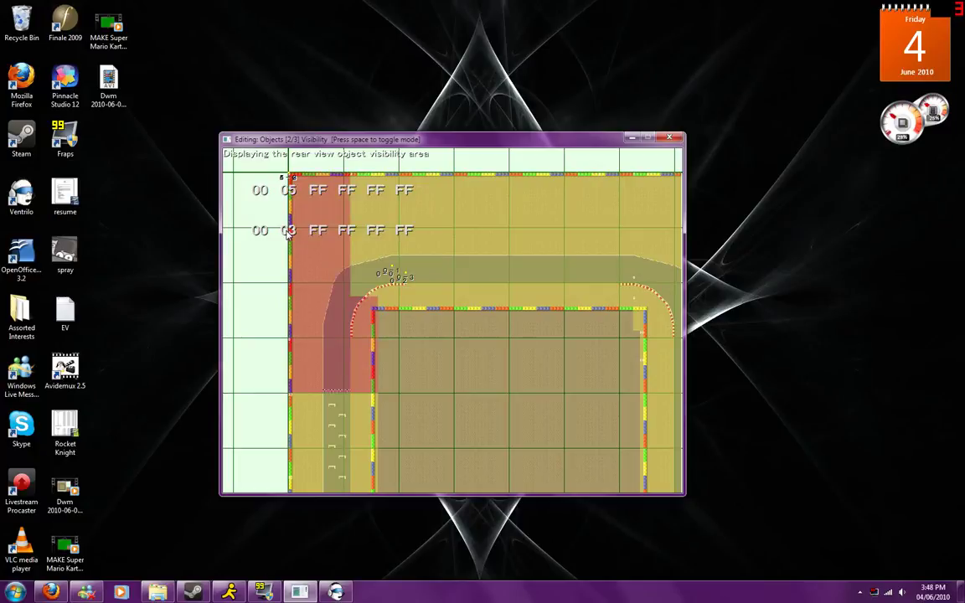
scroll(288, 233, up, 4)
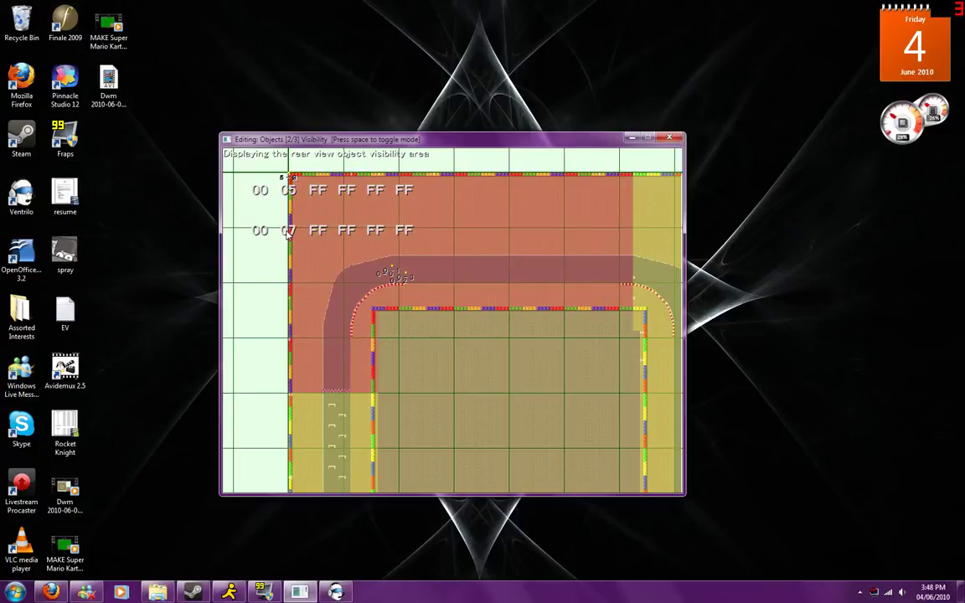
Step: Return to object placement and place objects 1-0 through 1-3 in a cluster on the road at the track's lower-right curve
key(Right)
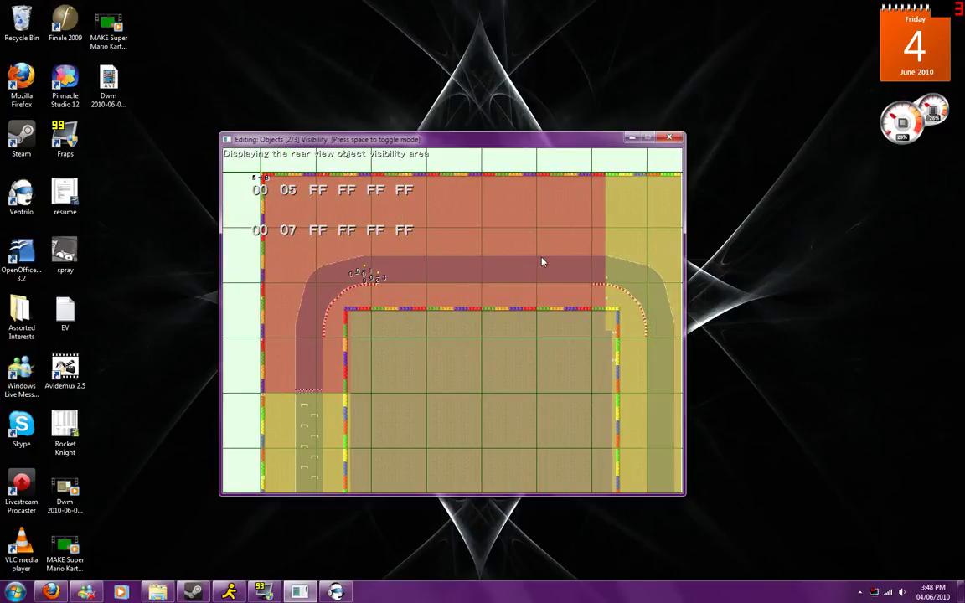
key(Right)
key(Down)
key(Left)
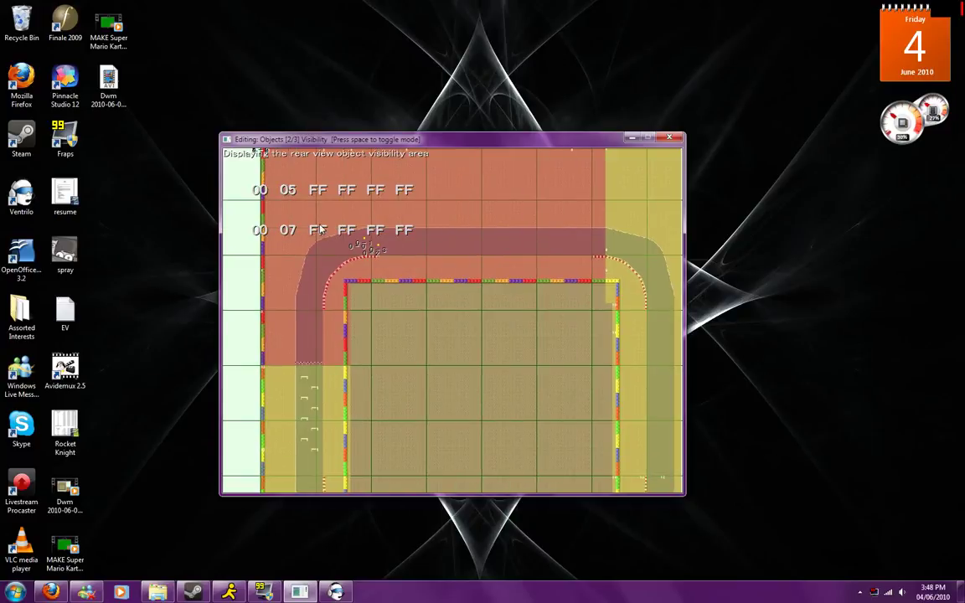
key(Up)
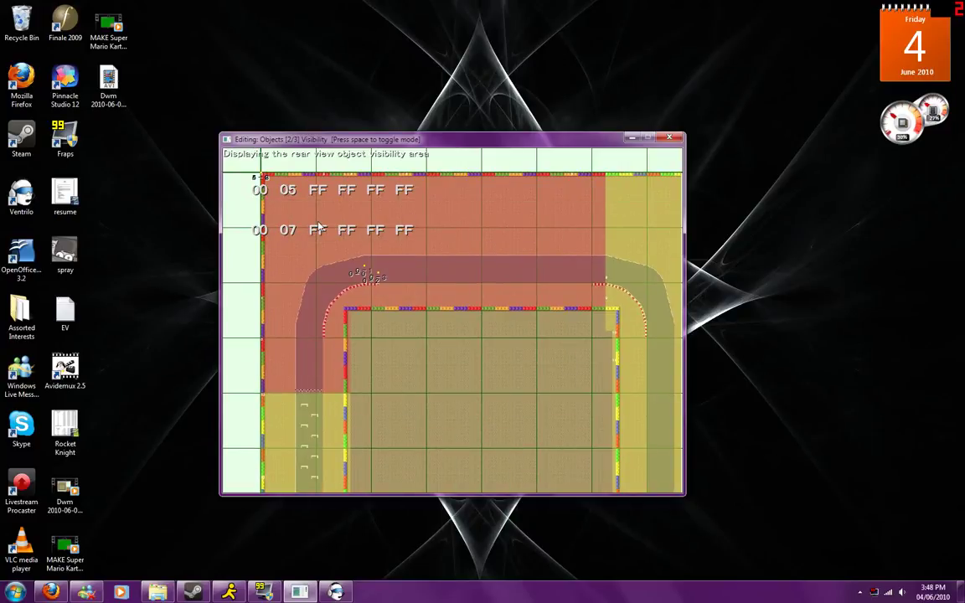
key(space)
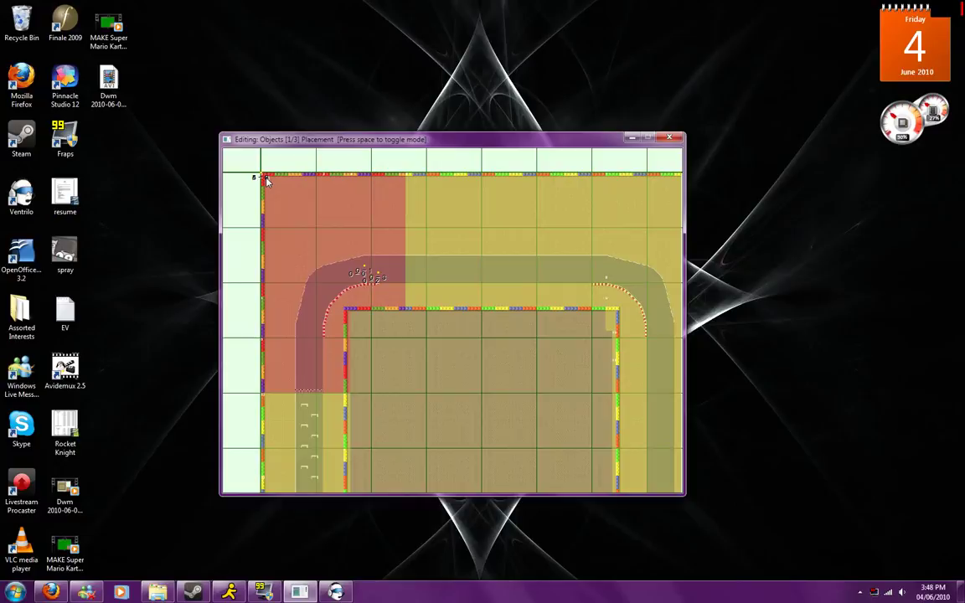
scroll(449, 291, down, 3)
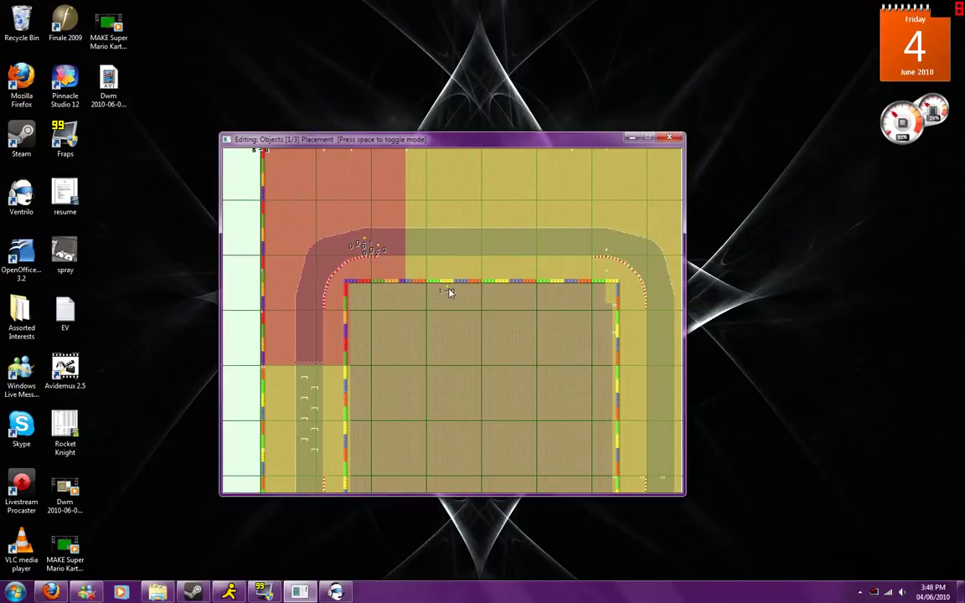
scroll(468, 303, right, 1)
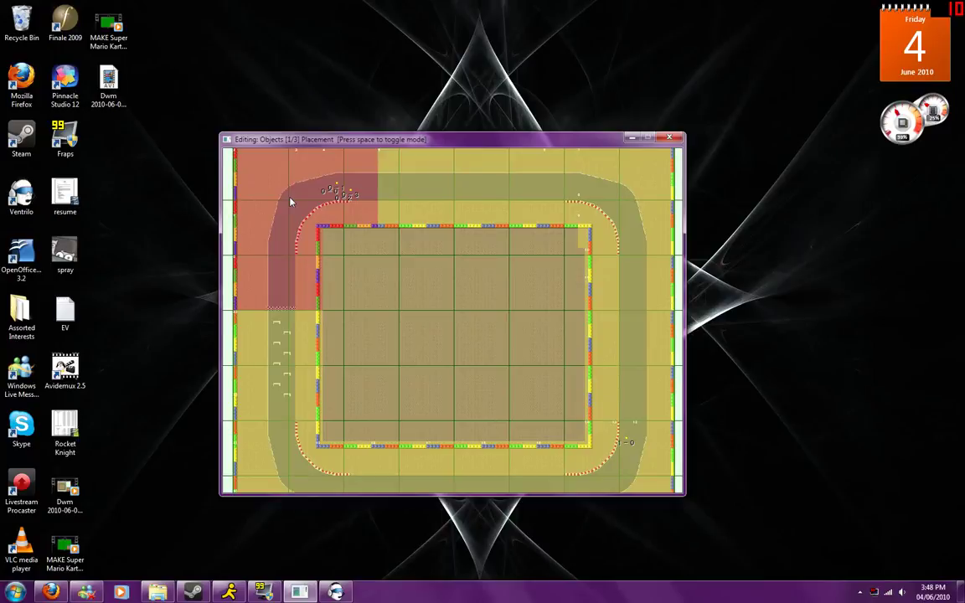
scroll(287, 199, up, 2)
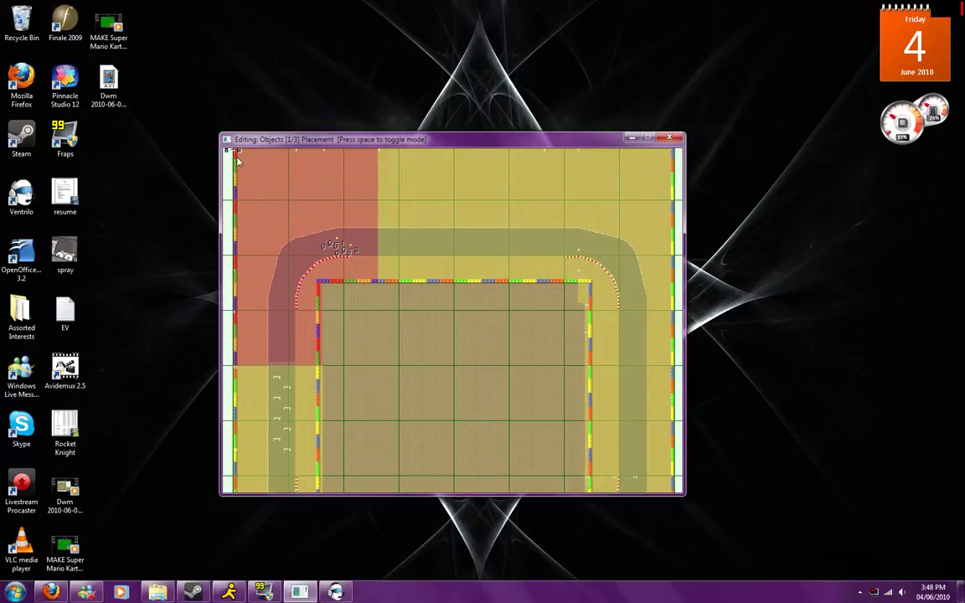
scroll(238, 161, up, 1)
scroll(472, 318, down, 3)
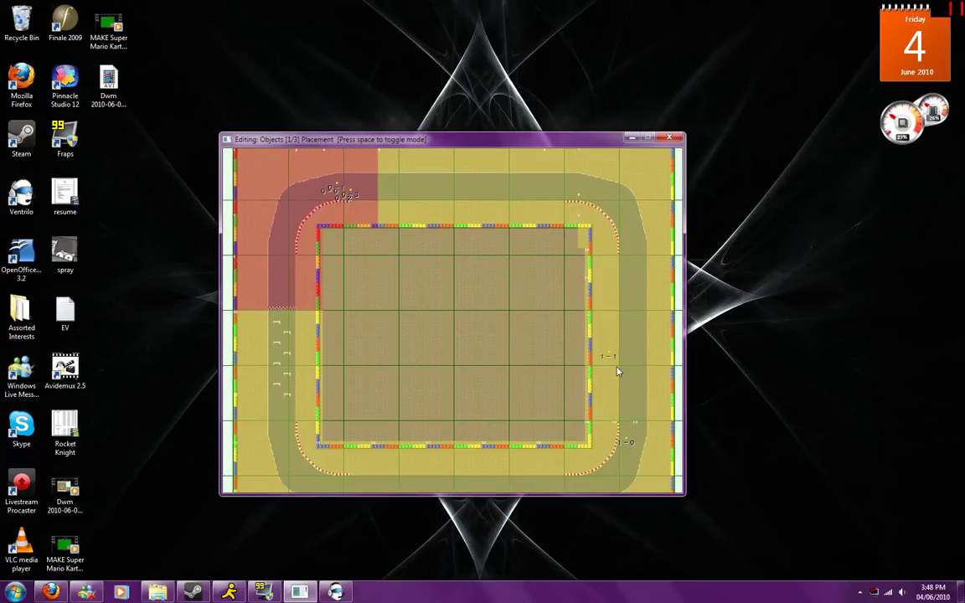
click(626, 482)
scroll(642, 475, down, 1)
scroll(641, 475, right, 2)
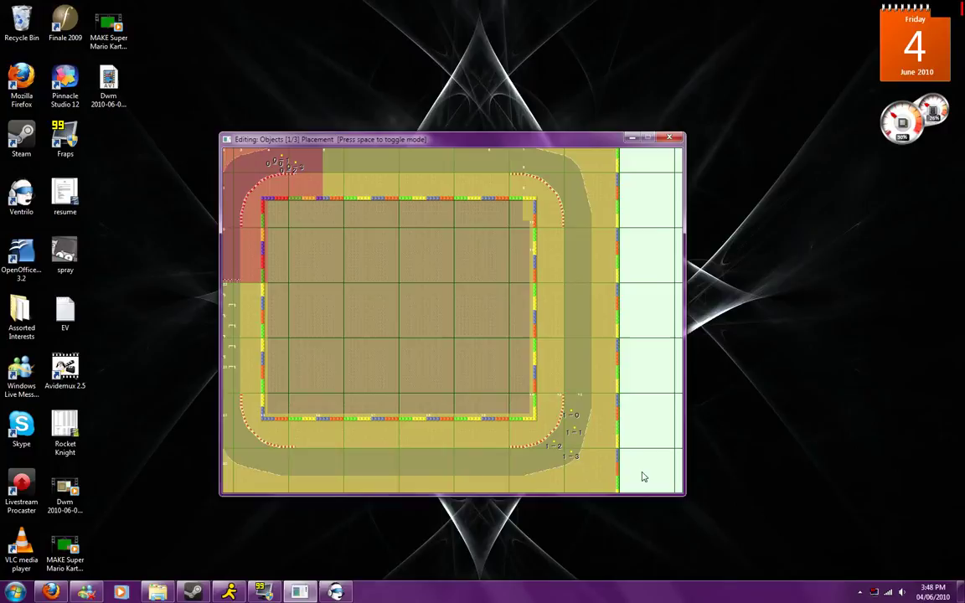
Step: Switch to object visibility and set the third value of the upper row to 0F
scroll(554, 384, up, 1)
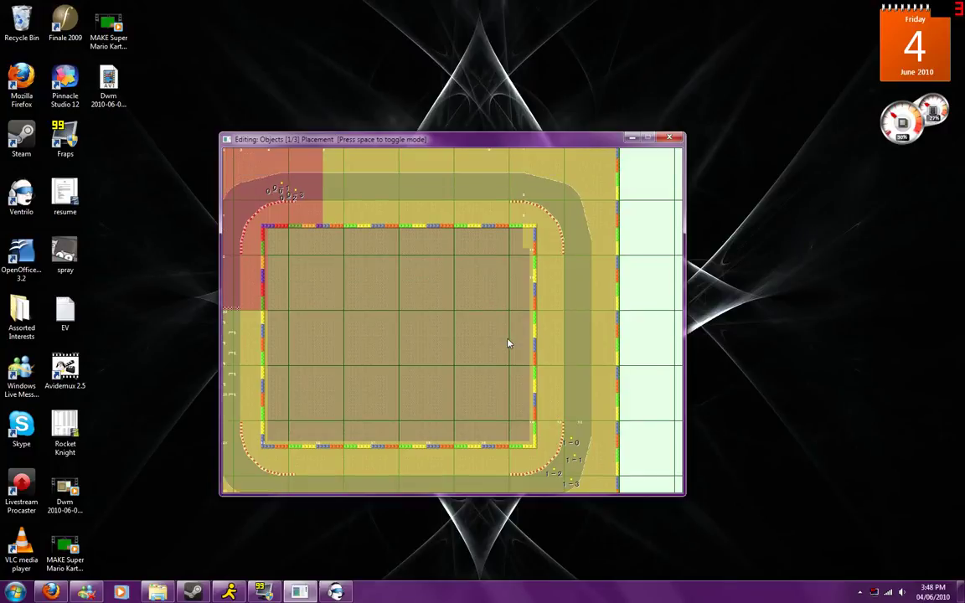
key(space)
key(space)
key(space)
key(space)
click(320, 191)
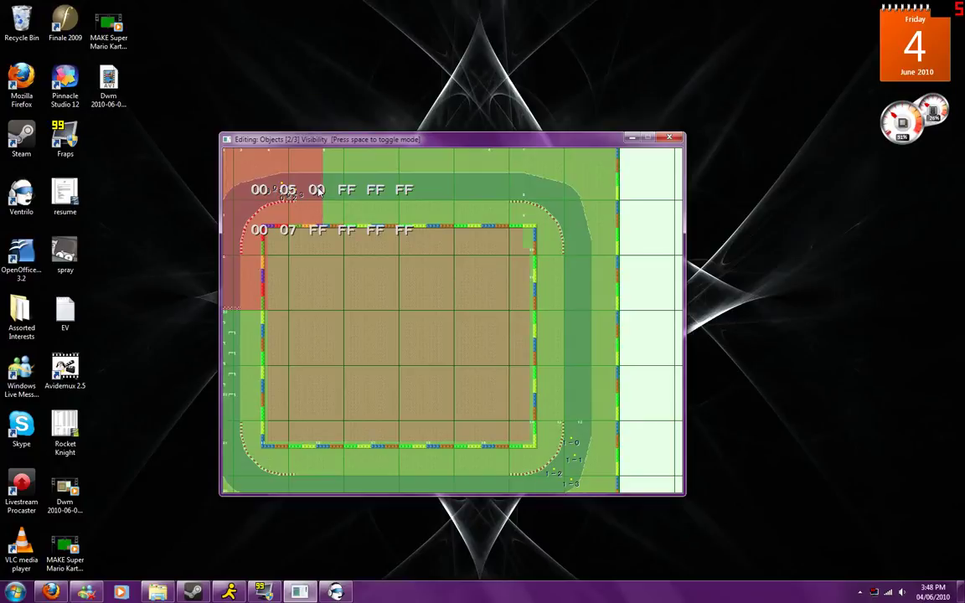
click(319, 191)
click(319, 191)
click(319, 192)
click(320, 193)
click(319, 193)
click(319, 194)
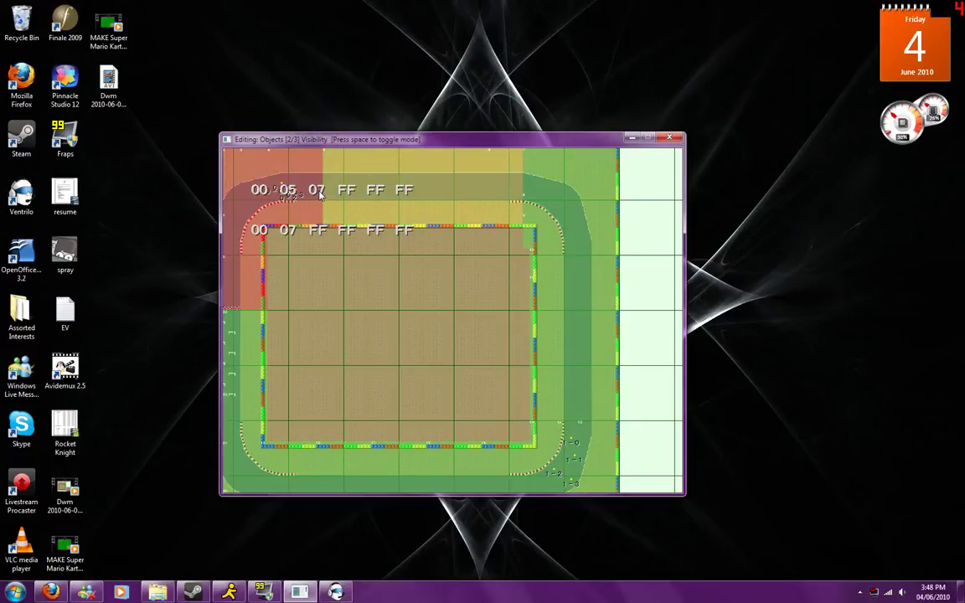
click(320, 194)
click(320, 191)
click(320, 191)
click(319, 191)
click(319, 191)
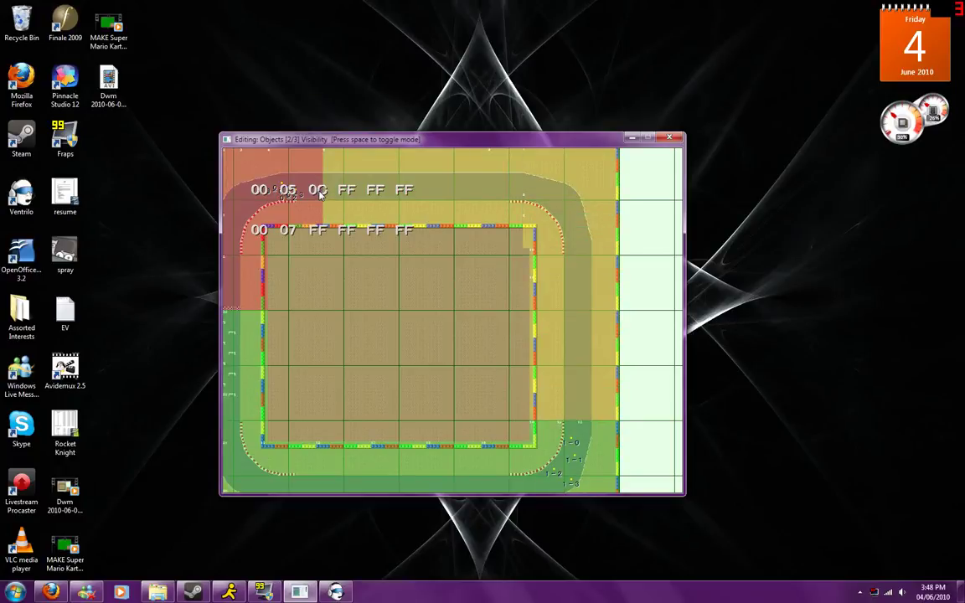
click(319, 191)
click(320, 191)
click(319, 191)
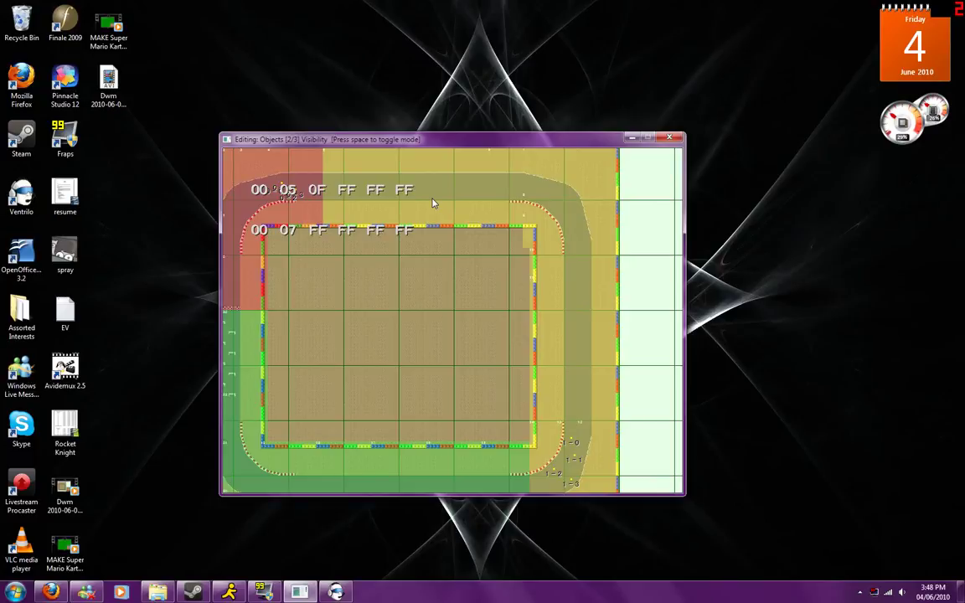
Step: Set the third value of the rear view visibility row to 13
click(317, 231)
click(318, 232)
click(317, 231)
click(318, 232)
click(317, 232)
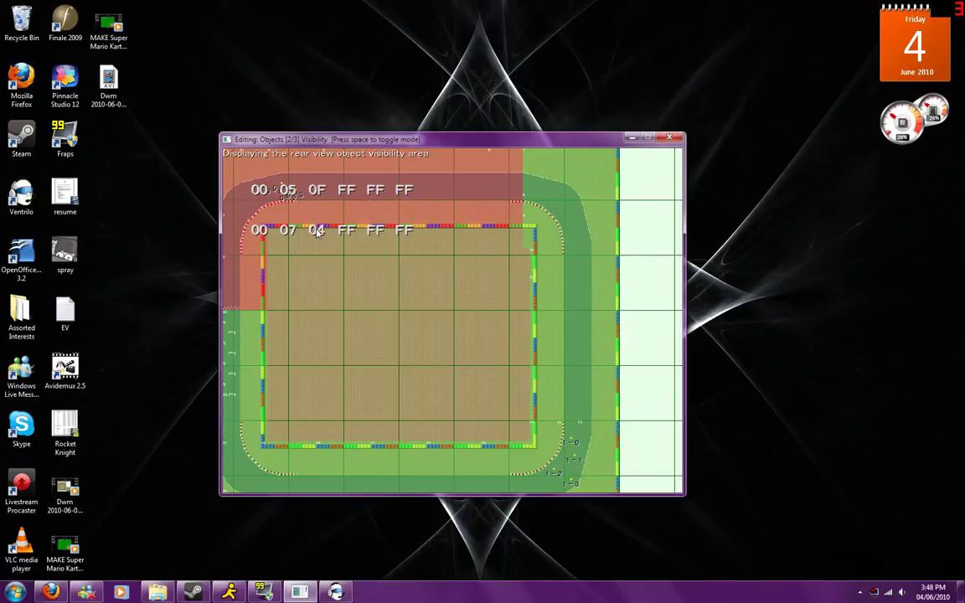
click(318, 233)
click(318, 232)
click(318, 232)
click(317, 232)
click(318, 232)
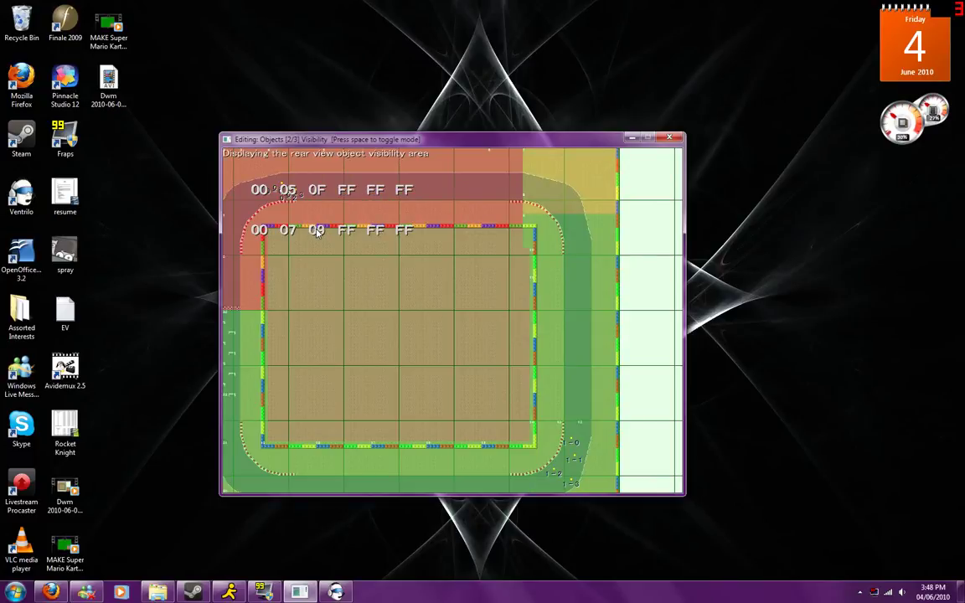
scroll(316, 232, up, 6)
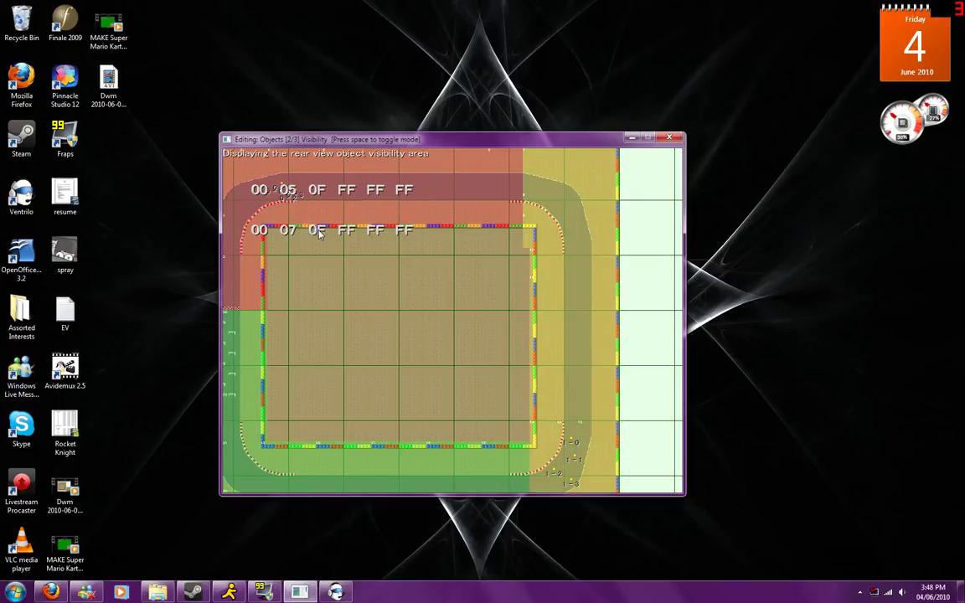
scroll(319, 234, up, 4)
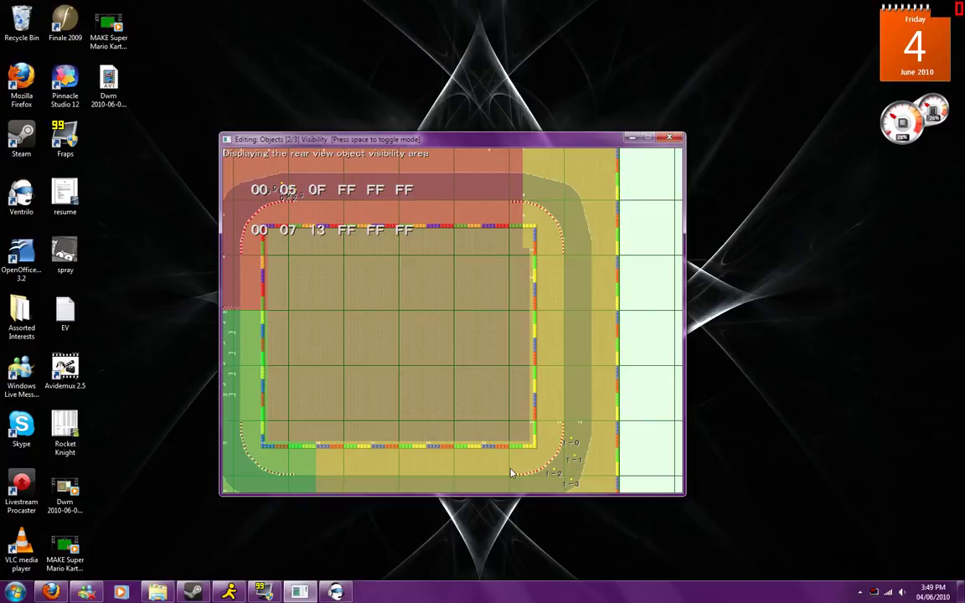
Step: Set the second object visibility value to 06 in the upper row and to 0A in the rear view row
click(316, 192)
right_click(315, 198)
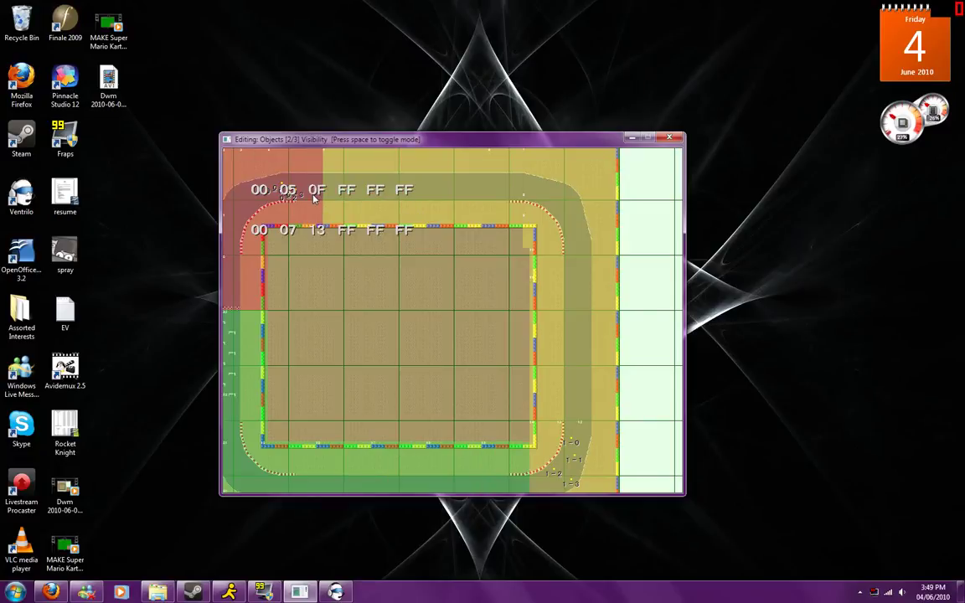
click(289, 192)
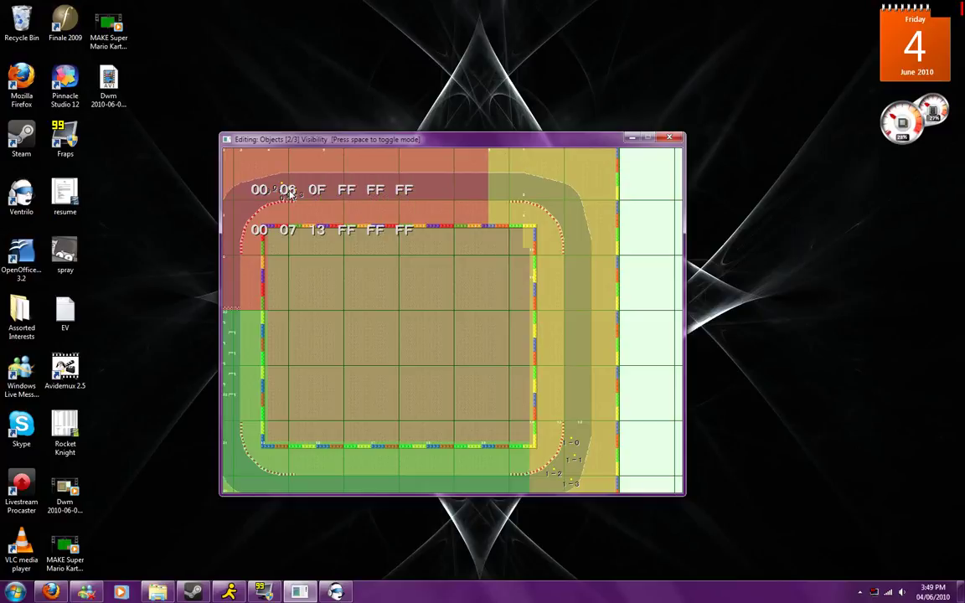
right_click(290, 192)
click(289, 192)
click(289, 233)
click(290, 234)
click(289, 234)
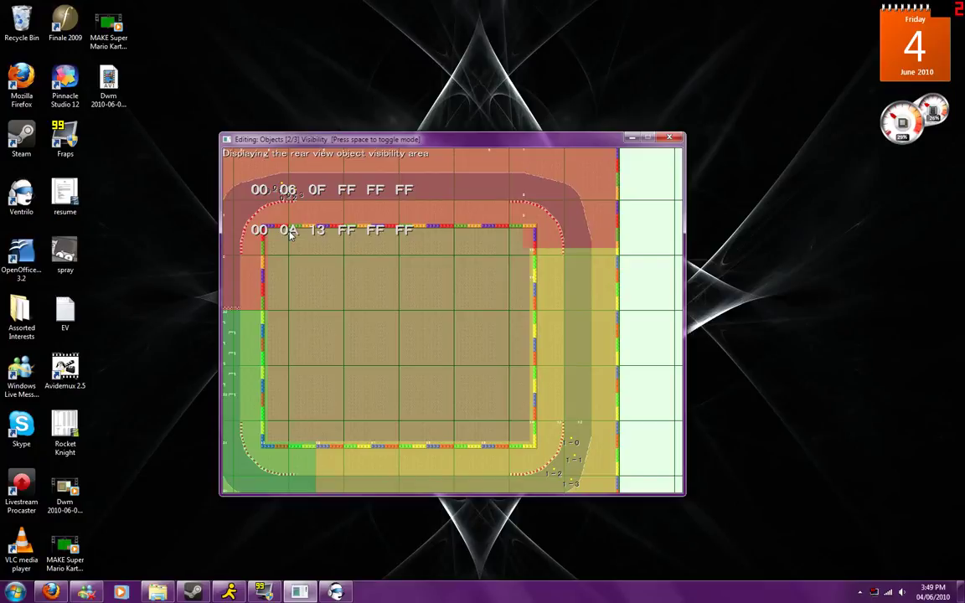
Step: Check the object behaviour setting and return to object placement
key(F3)
key(F4)
key(space)
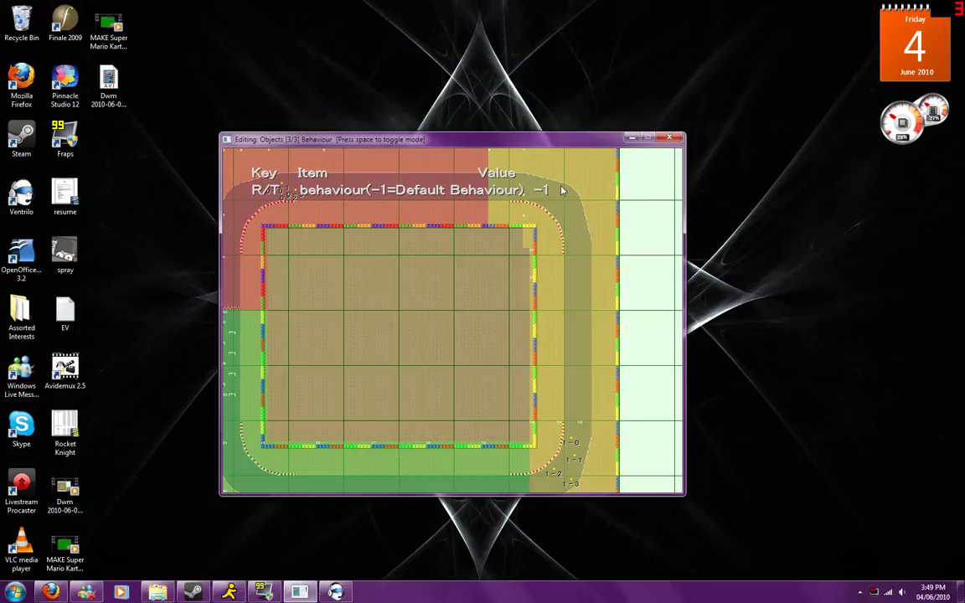
scroll(554, 181, down, 1)
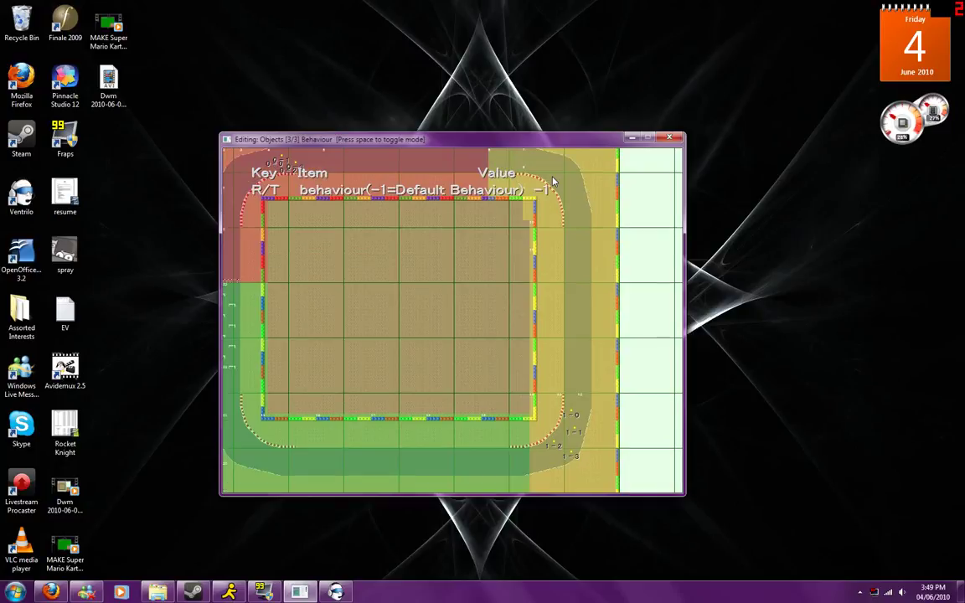
scroll(554, 181, up, 3)
scroll(553, 181, down, 1)
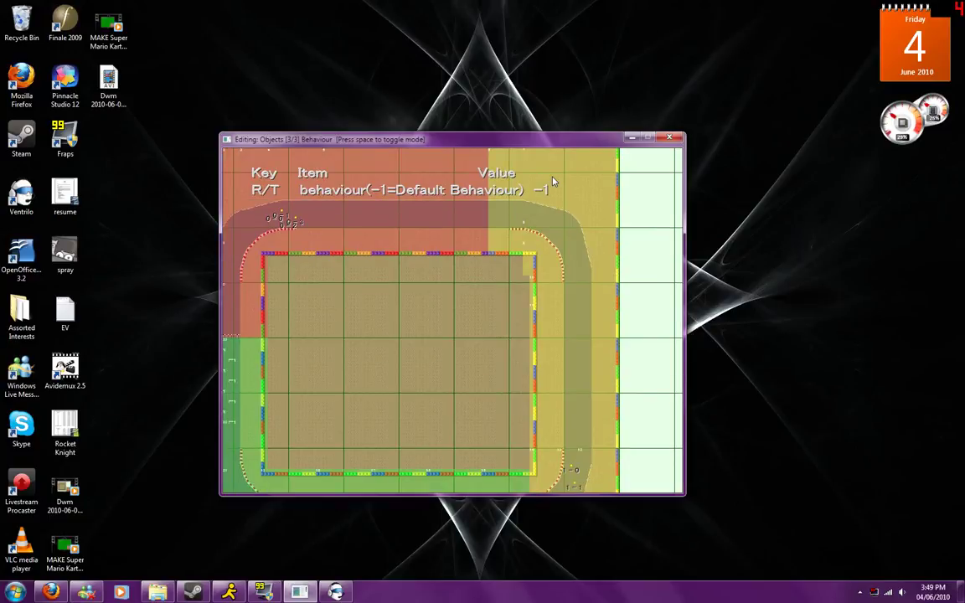
key(space)
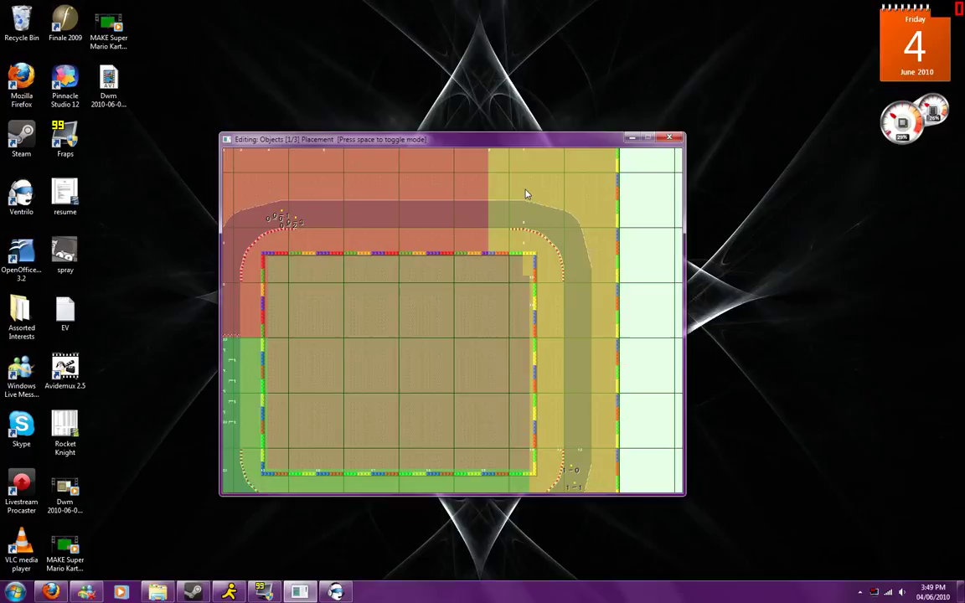
Step: Switch to track design with manual tile placement and fill the infield inside the inner barrier with the green grass tile
scroll(545, 210, down, 2)
key(Left)
key(Up)
key(Up)
key(Left)
key(Left)
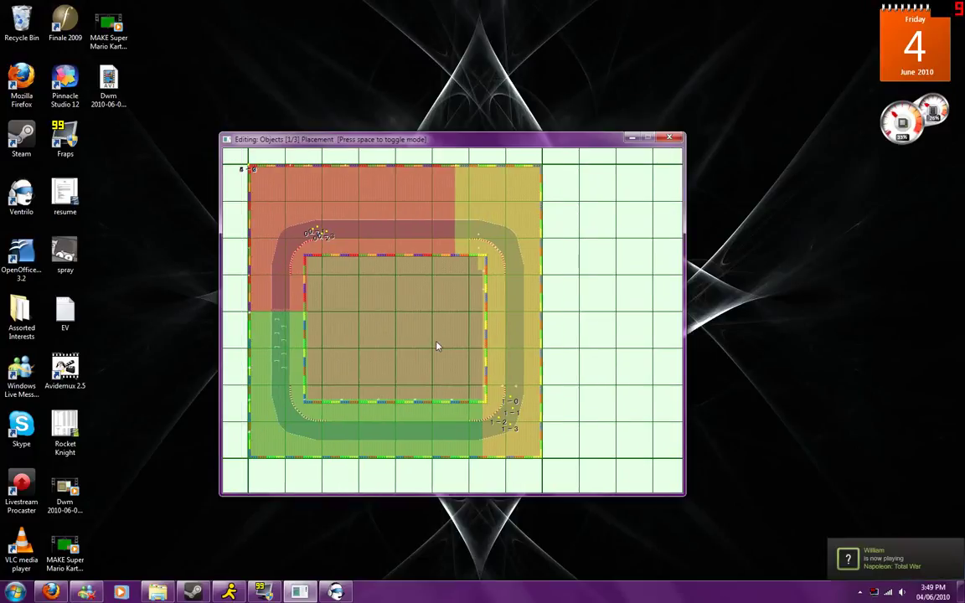
key(F1)
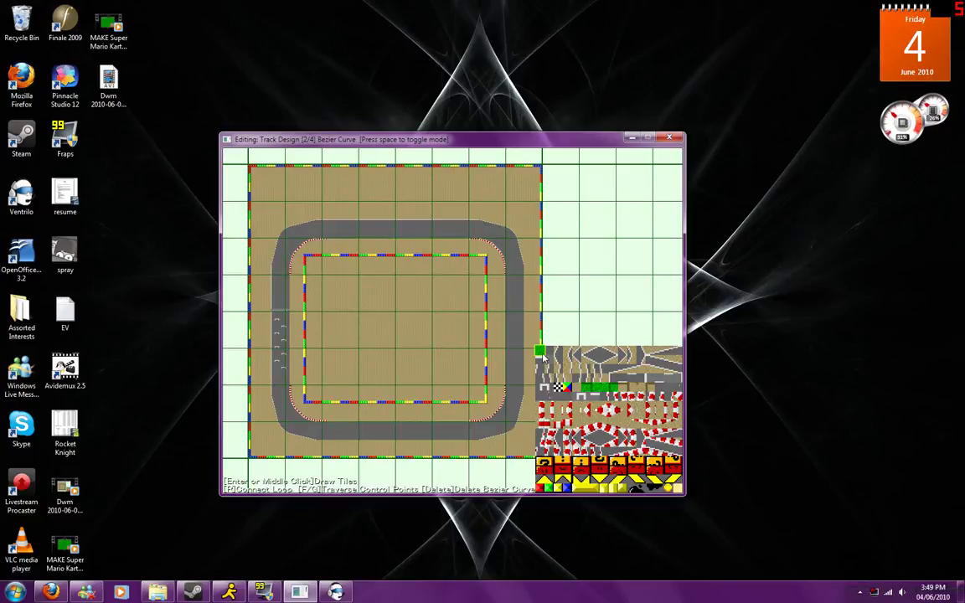
click(416, 330)
key(space)
key(space)
key(space)
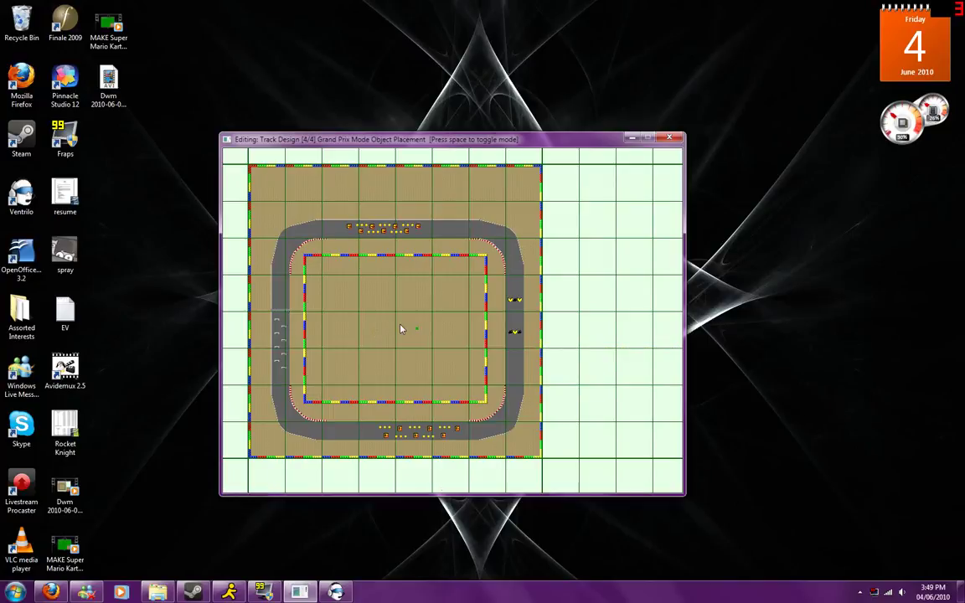
click(401, 330)
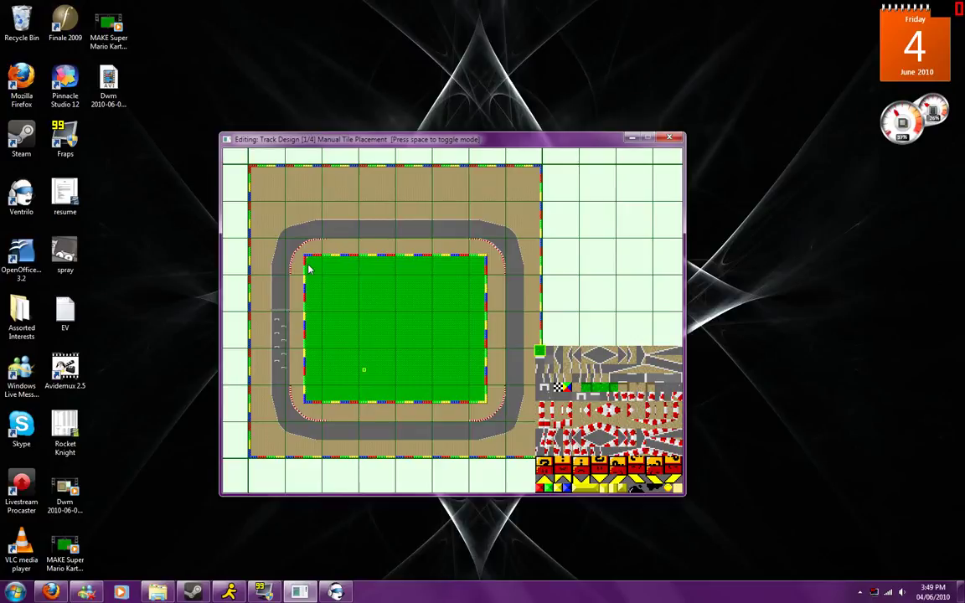
scroll(369, 295, up, 1)
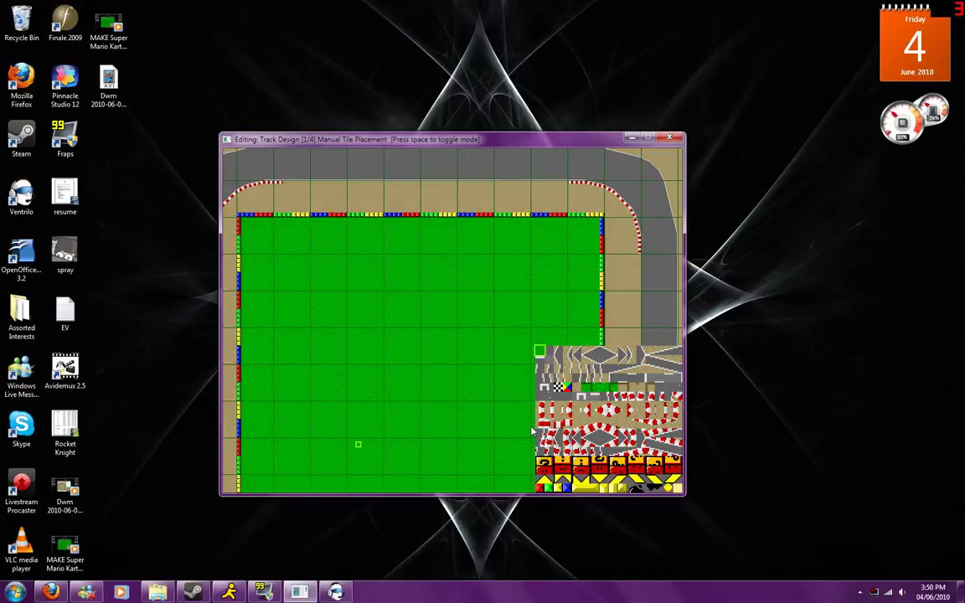